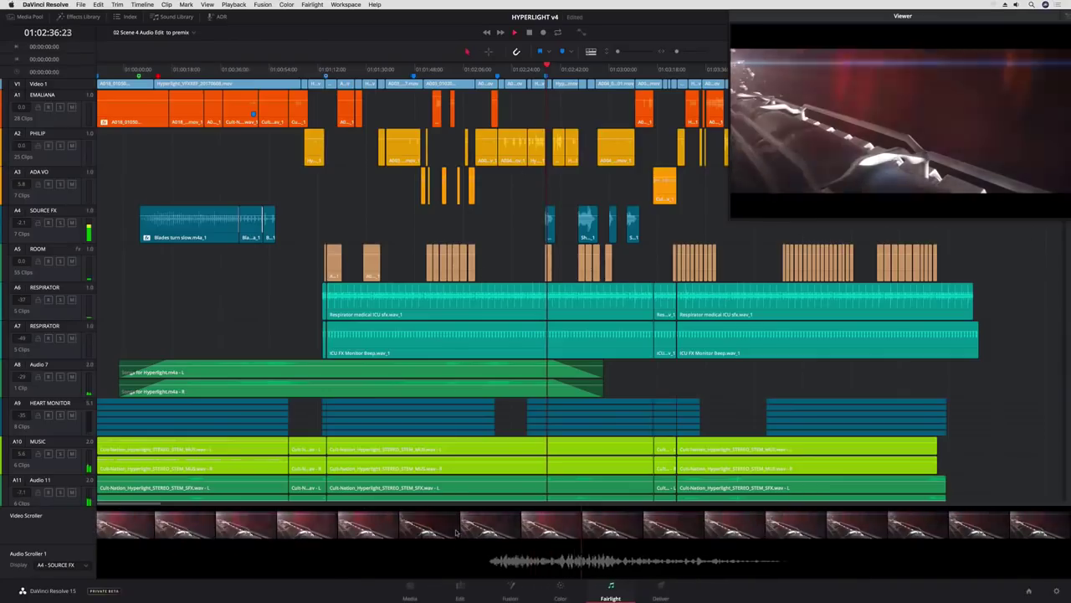
- Play the Fairlight mix briefly, then browse Fusion's Mask, Matte, Paint, Particles, Tracking and Transform tools
{"action": "key", "text": "space"}
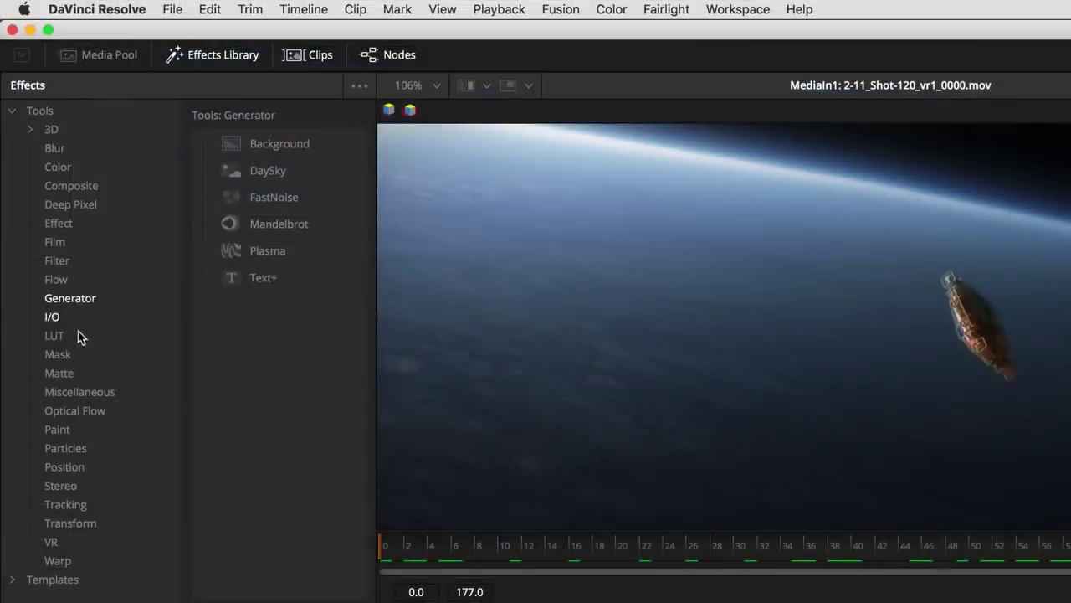
{"action": "left_click", "coordinate": [29, 135]}
{"action": "left_click", "coordinate": [33, 141]}
{"action": "left_click", "coordinate": [96, 425]}
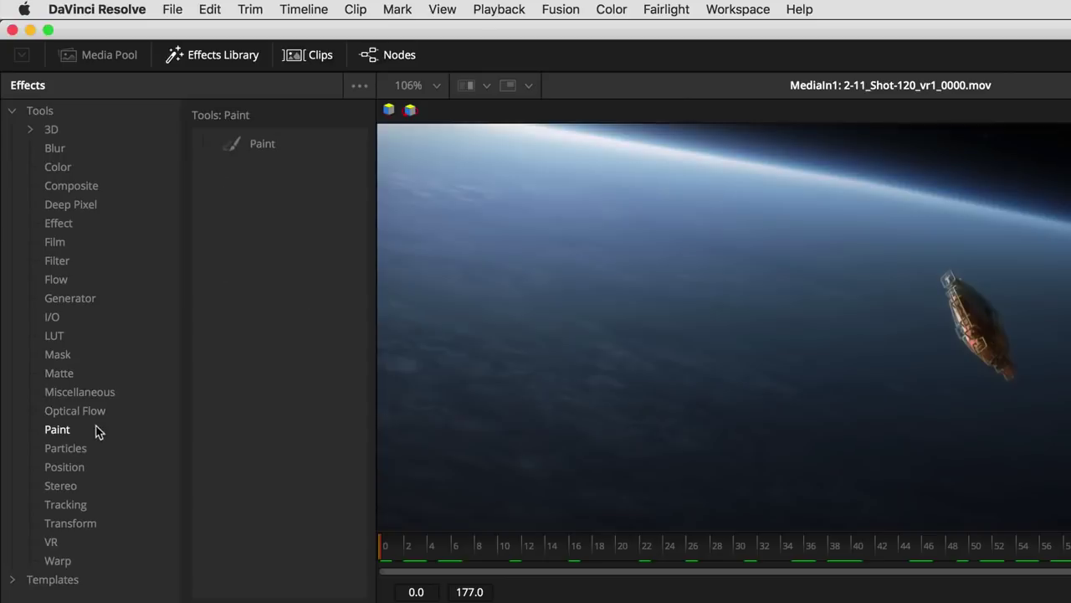
{"action": "left_click", "coordinate": [99, 450]}
{"action": "left_click", "coordinate": [97, 505]}
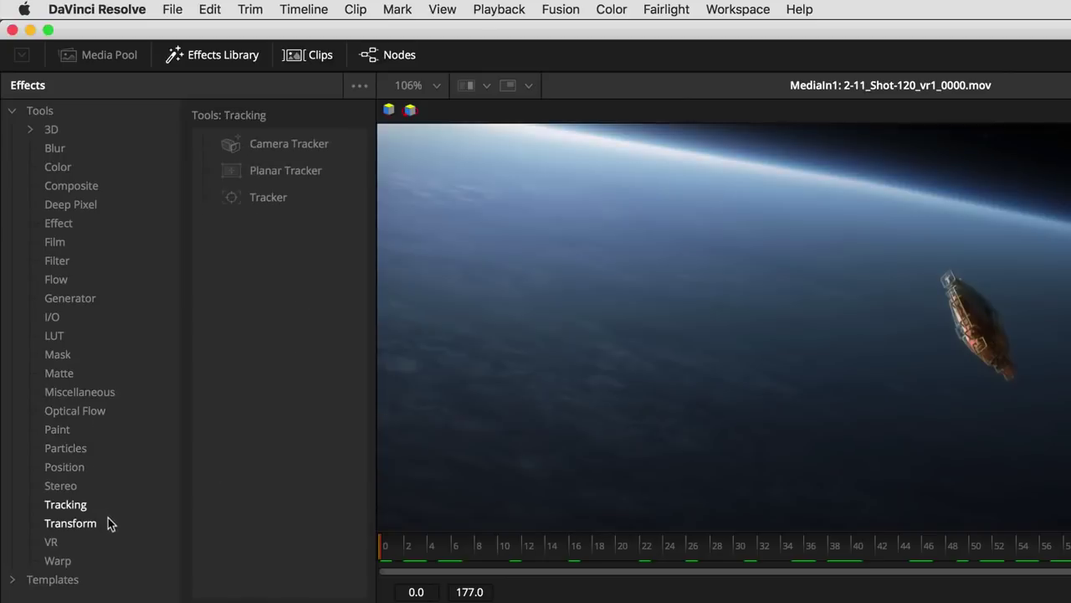
{"action": "left_click", "coordinate": [109, 522]}
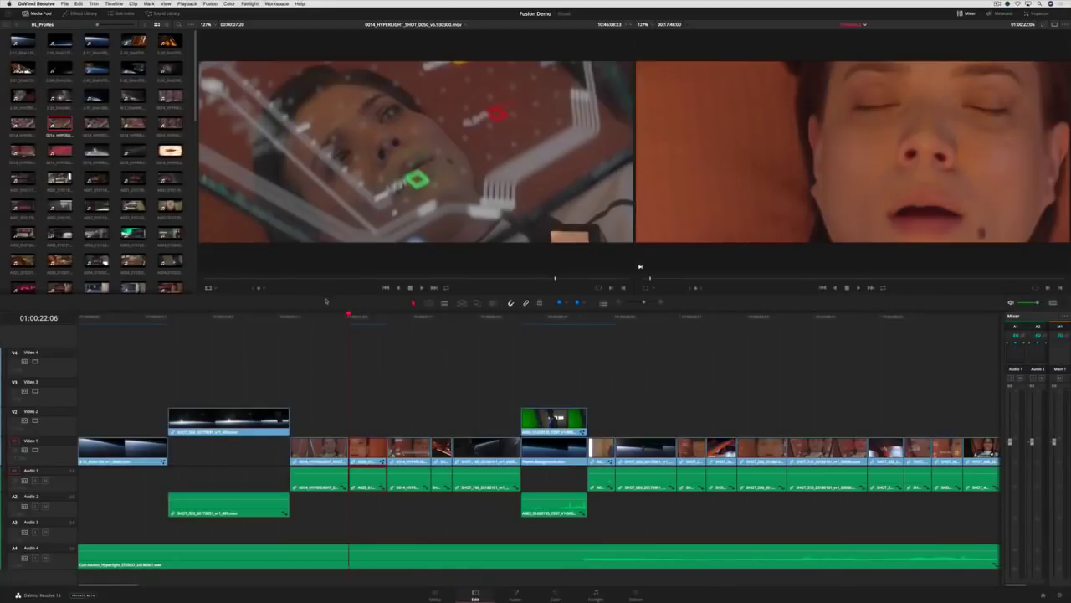
- Scrub to a slightly later frame, open the clip in Fusion, and toggle the Spline and Effects panels
{"action": "left_click_drag", "start_coordinate": [349, 315], "coordinate": [367, 316]}
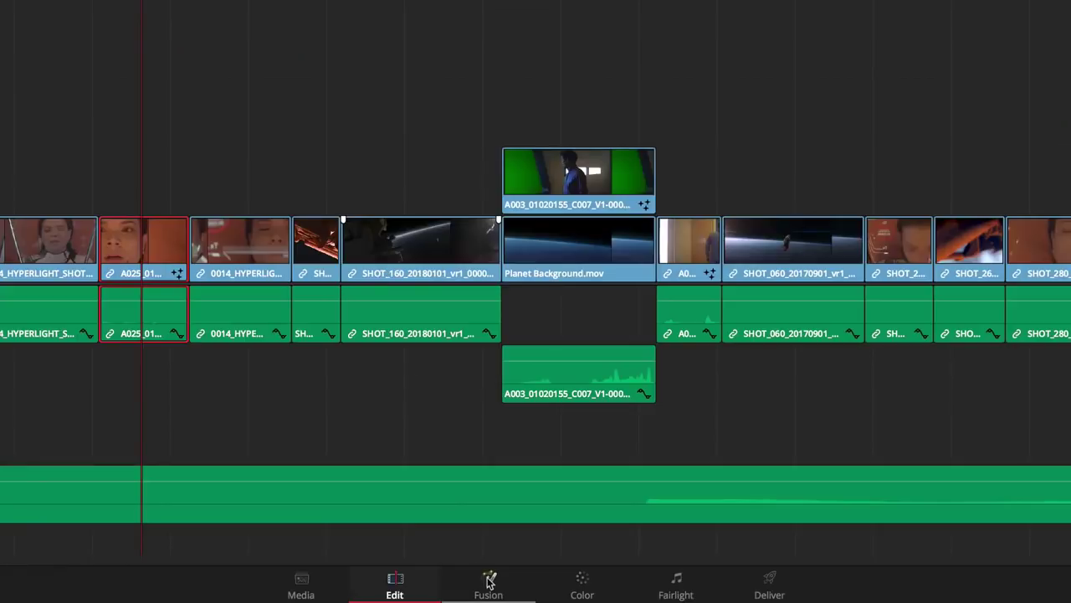
{"action": "left_click", "coordinate": [515, 593]}
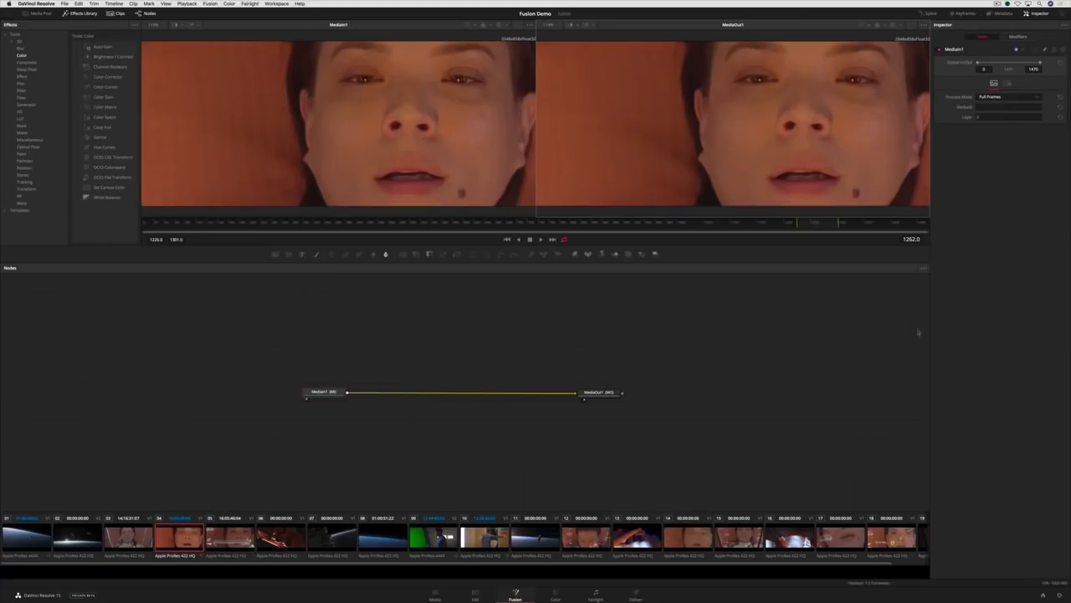
{"action": "left_click", "coordinate": [931, 13]}
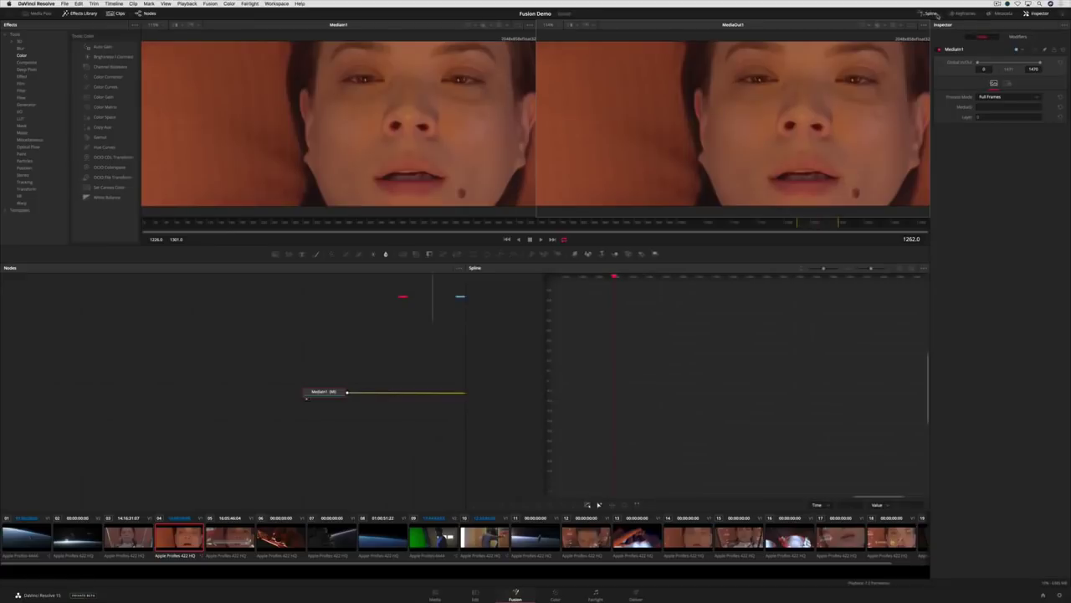
{"action": "left_click", "coordinate": [931, 13]}
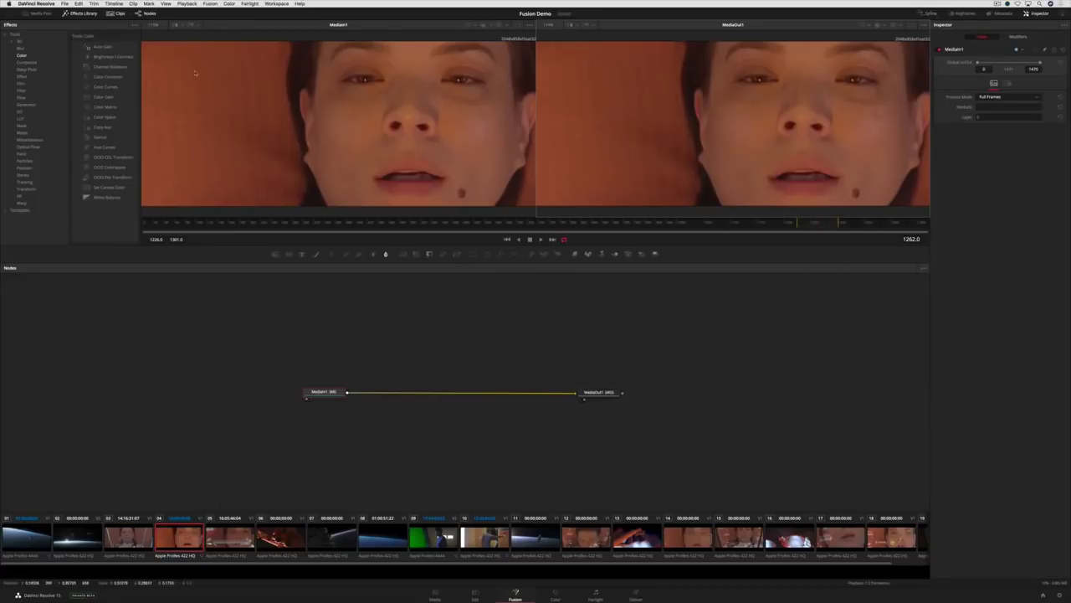
{"action": "left_click", "coordinate": [76, 13]}
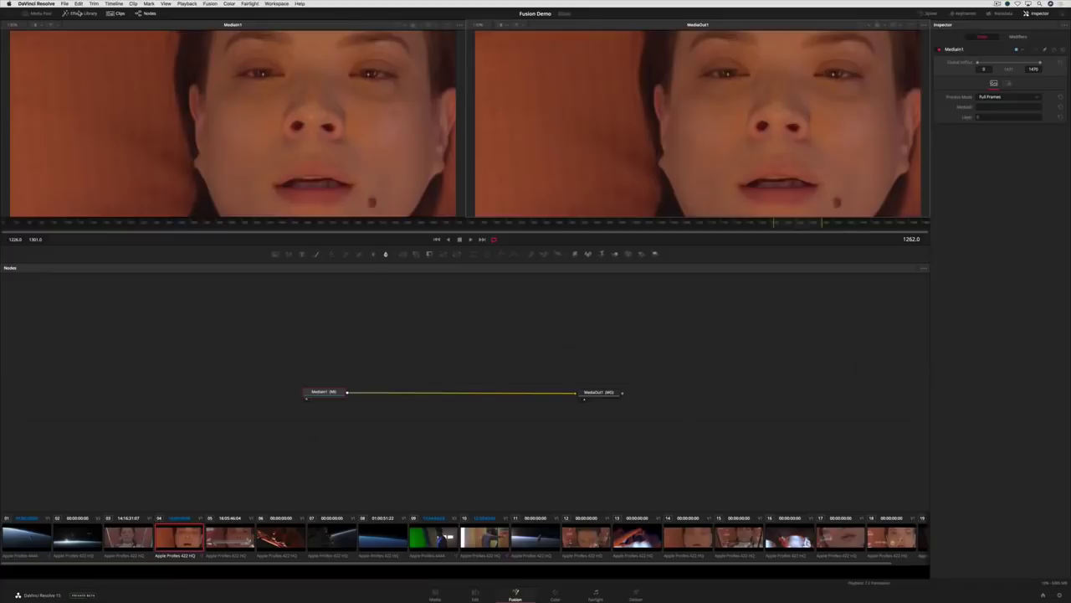
{"action": "left_click", "coordinate": [77, 14]}
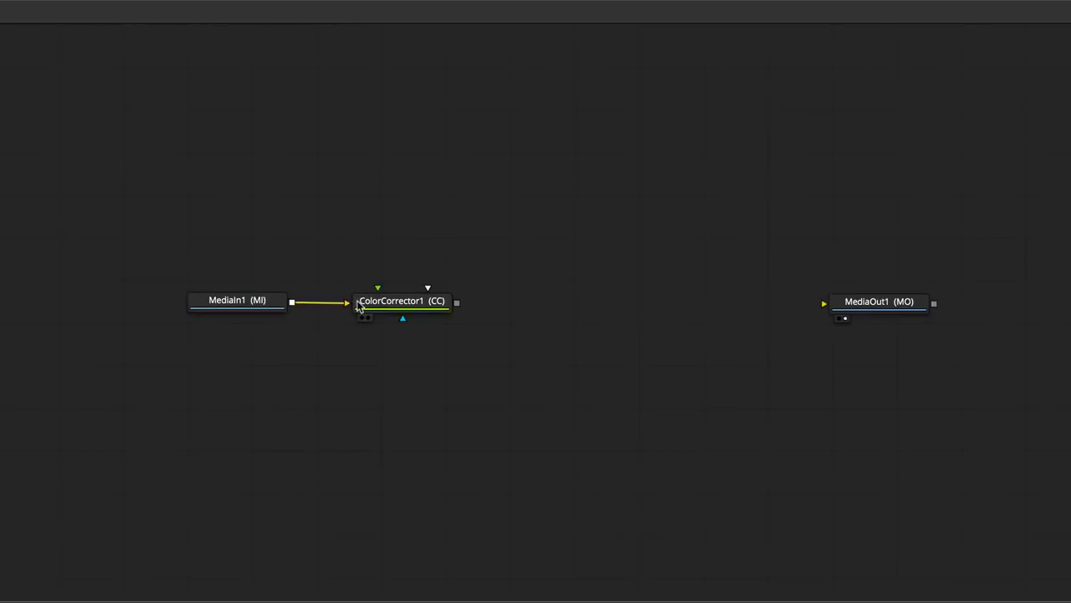
- Chain ColorCorrector1 into FilmGrain1, paste a Blur node, and connect Blur1 to MediaOut1
{"action": "left_click_drag", "start_coordinate": [458, 302], "coordinate": [516, 308]}
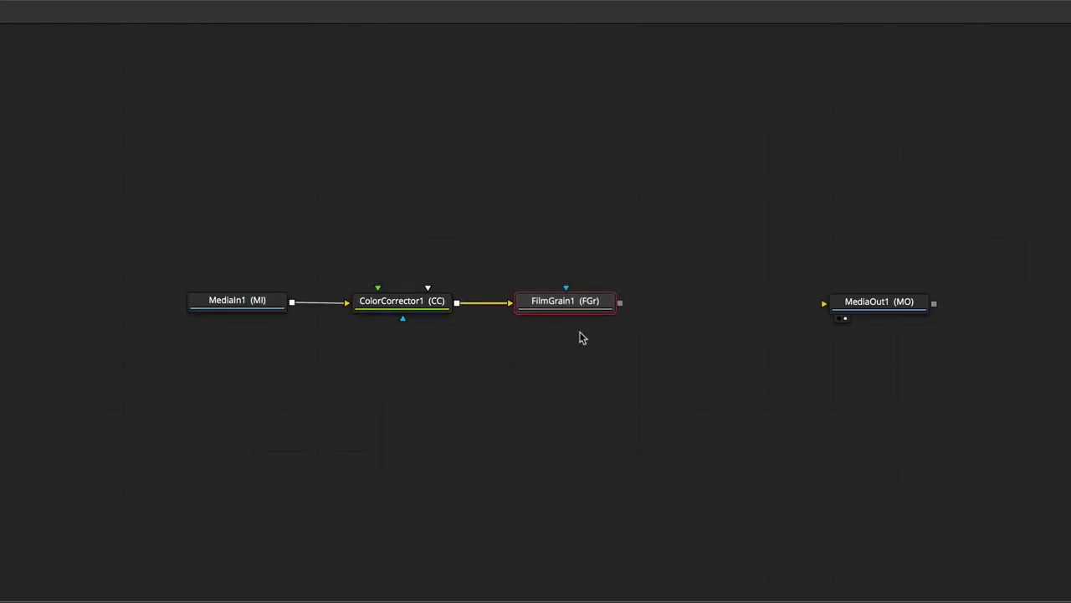
{"action": "key", "text": "ctrl+v"}
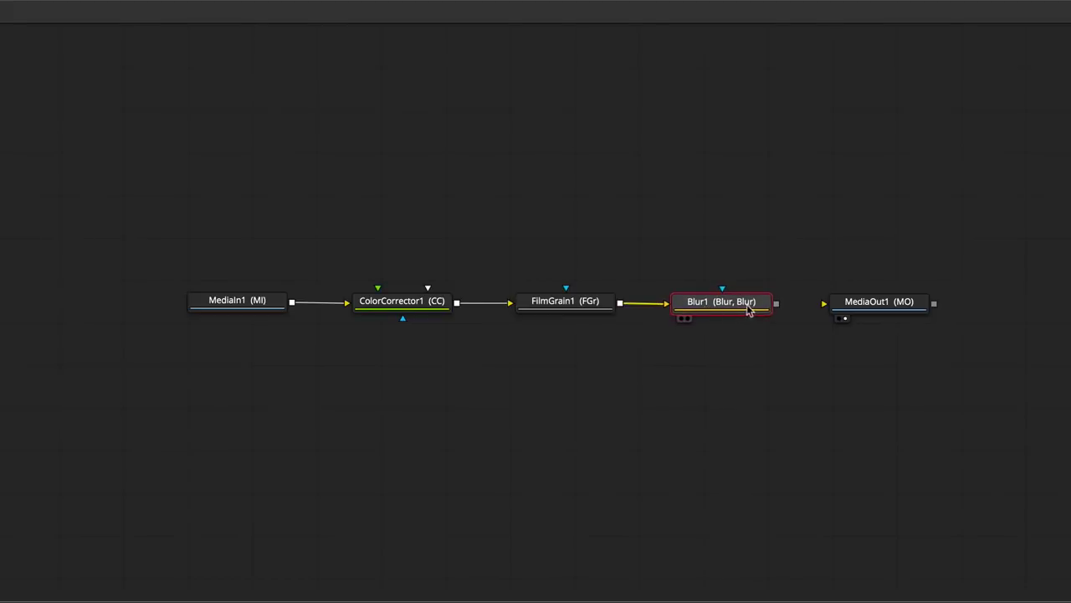
{"action": "left_click_drag", "start_coordinate": [776, 305], "coordinate": [823, 309]}
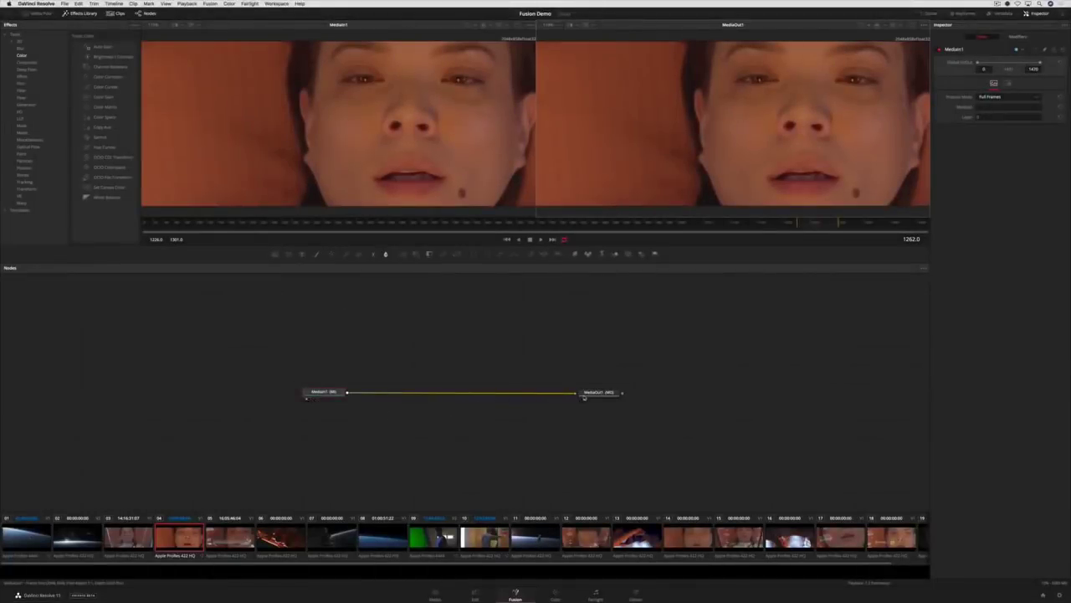
- Find Grid Warp under the Warp tools and insert it between MediaIn1 and MediaOut1
{"action": "left_click", "coordinate": [584, 397]}
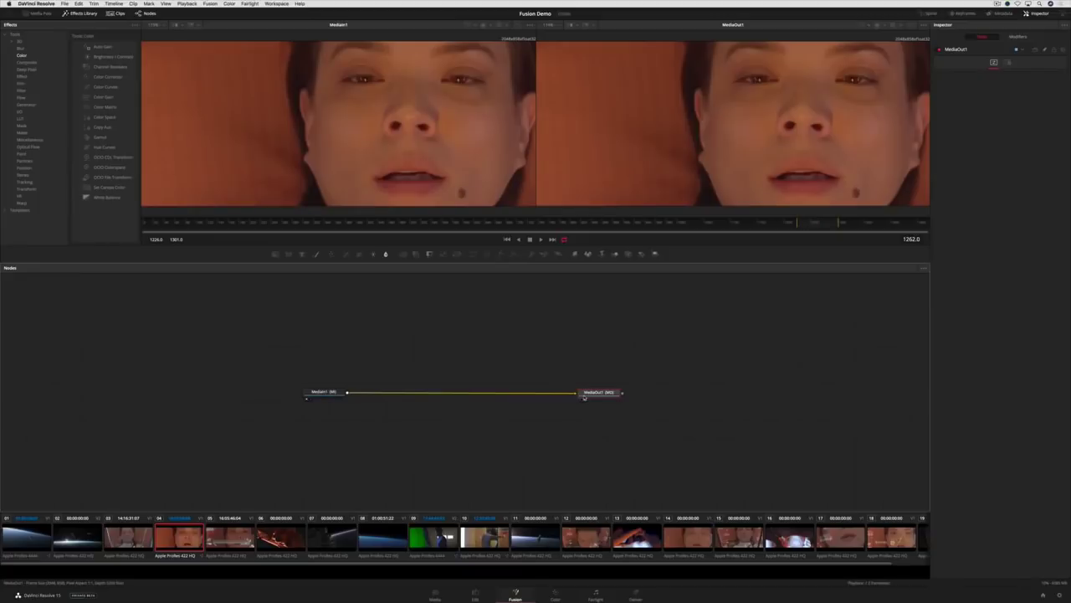
{"action": "left_click", "coordinate": [314, 390]}
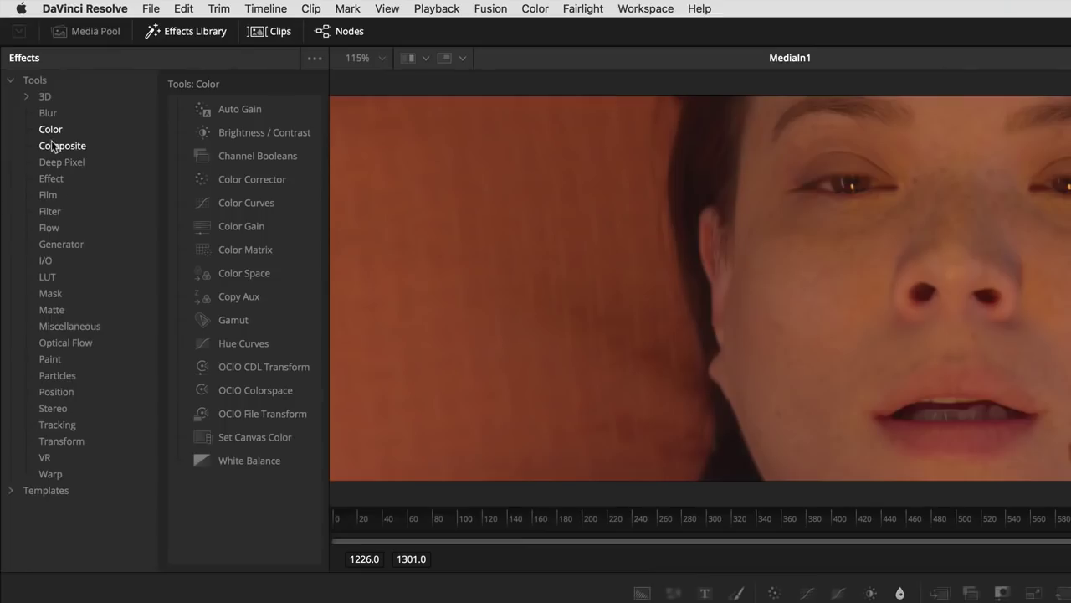
{"action": "left_click", "coordinate": [20, 96]}
{"action": "left_click", "coordinate": [58, 343]}
{"action": "left_click", "coordinate": [56, 391]}
{"action": "left_click", "coordinate": [50, 474]}
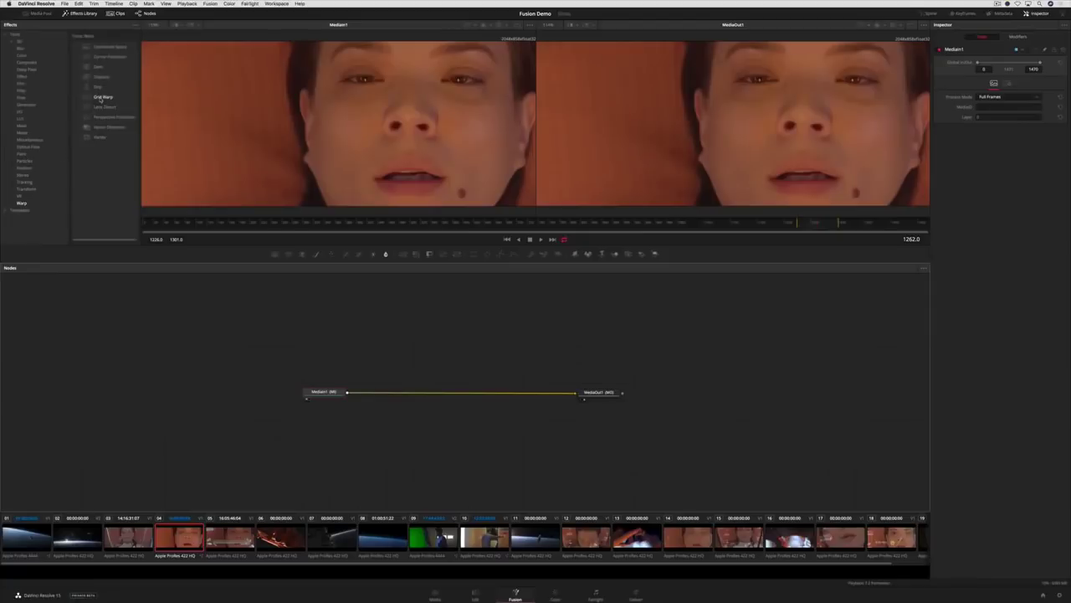
{"action": "left_click_drag", "start_coordinate": [103, 97], "coordinate": [394, 395]}
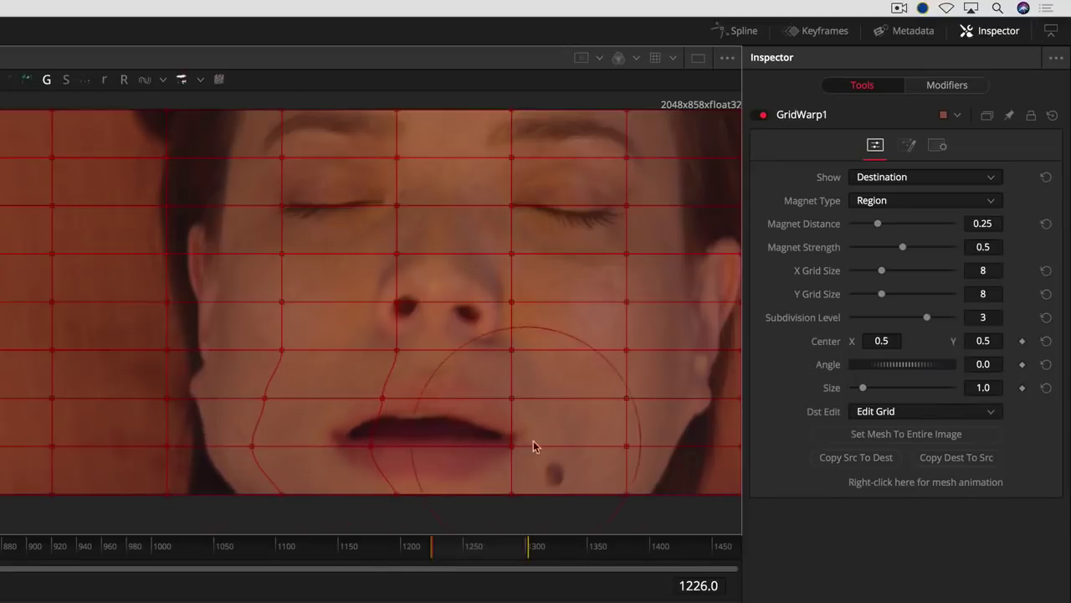
- Drag the grid points to bend the face around the mouth and eye, then preview it on the Edit page
{"action": "mouse_move", "coordinate": [561, 439]}
{"action": "left_mouse_down"}
{"action": "mouse_move", "coordinate": [616, 154]}
{"action": "mouse_move", "coordinate": [299, 153]}
{"action": "mouse_move", "coordinate": [261, 200]}
{"action": "mouse_move", "coordinate": [109, 309]}
{"action": "mouse_move", "coordinate": [190, 385]}
{"action": "mouse_move", "coordinate": [140, 426]}
{"action": "mouse_move", "coordinate": [173, 427]}
{"action": "mouse_move", "coordinate": [516, 290]}
{"action": "mouse_move", "coordinate": [357, 304]}
{"action": "left_mouse_up"}
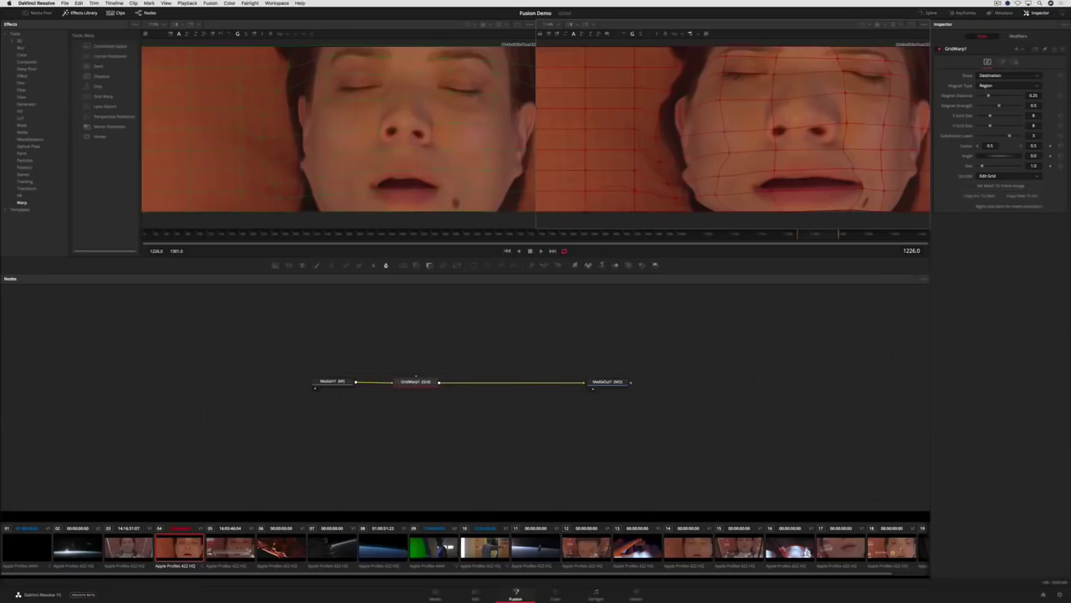
{"action": "left_click", "coordinate": [475, 590]}
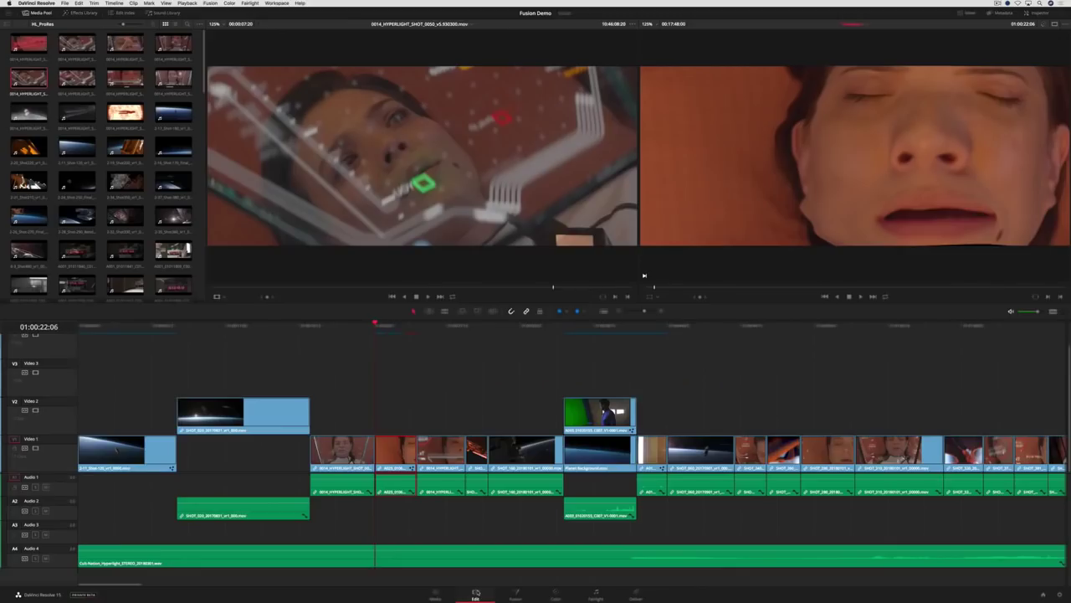
{"action": "key", "text": "space"}
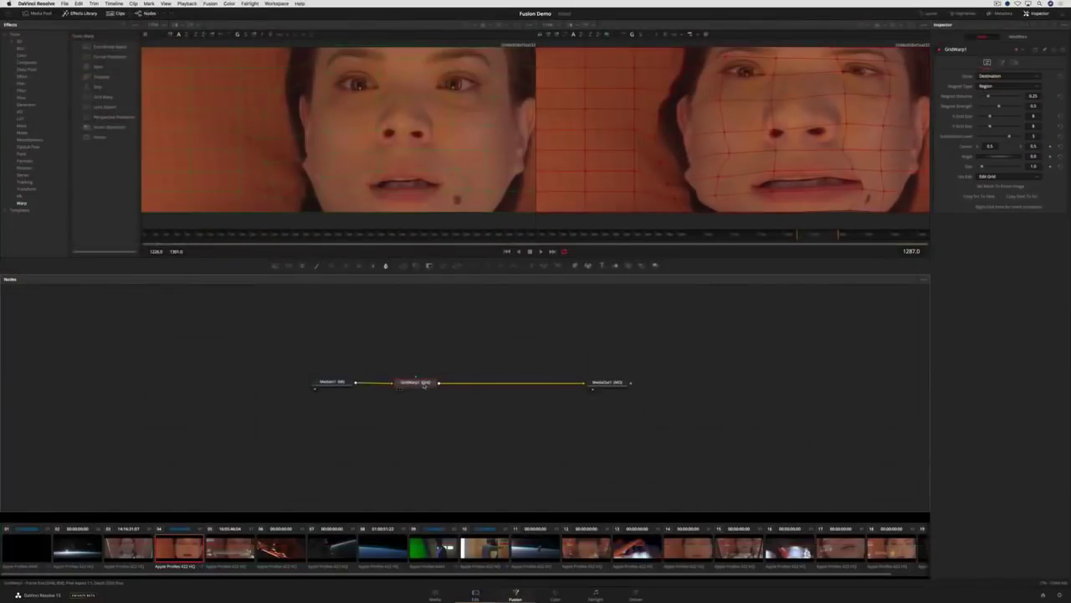
- Delete the Grid Warp and add the POD GUI animation from the HyperLight Fusion Demo bin as MediaIn2
{"action": "key", "text": "Delete"}
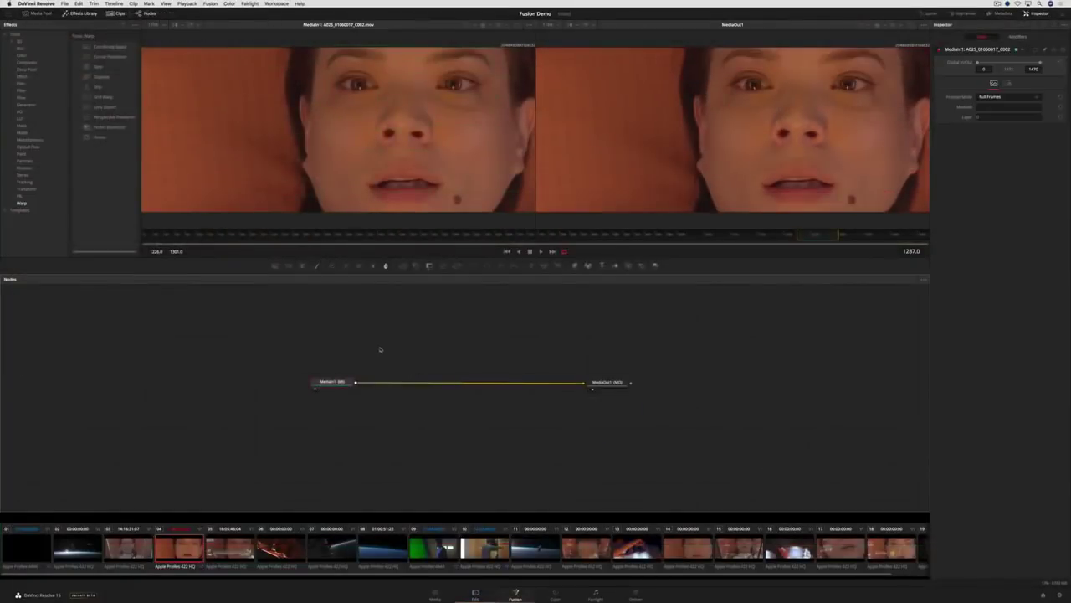
{"action": "left_click", "coordinate": [39, 13]}
{"action": "left_click", "coordinate": [73, 13]}
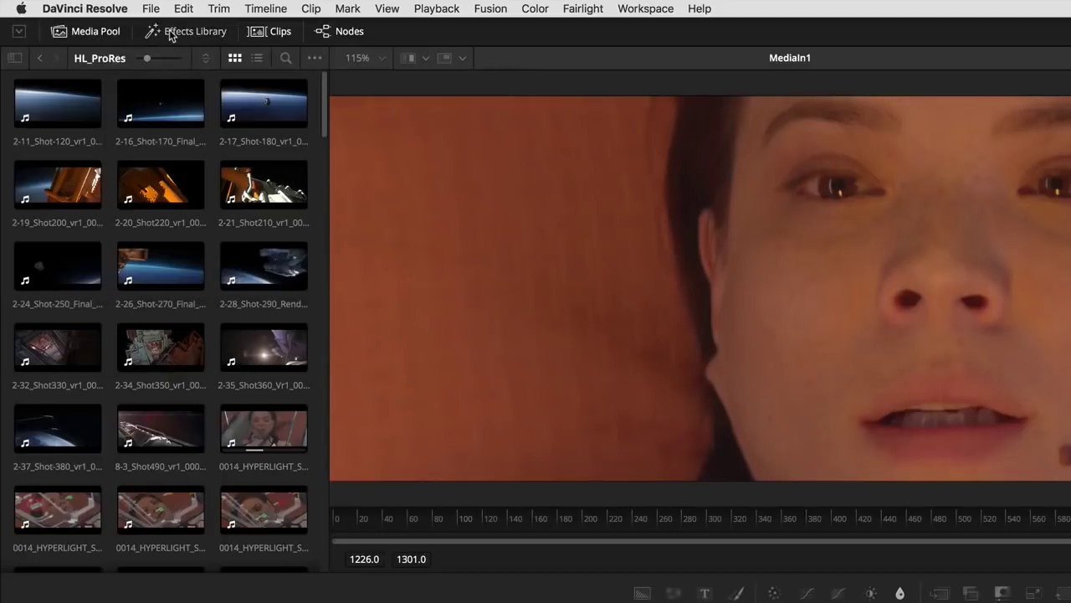
{"action": "left_click", "coordinate": [15, 57]}
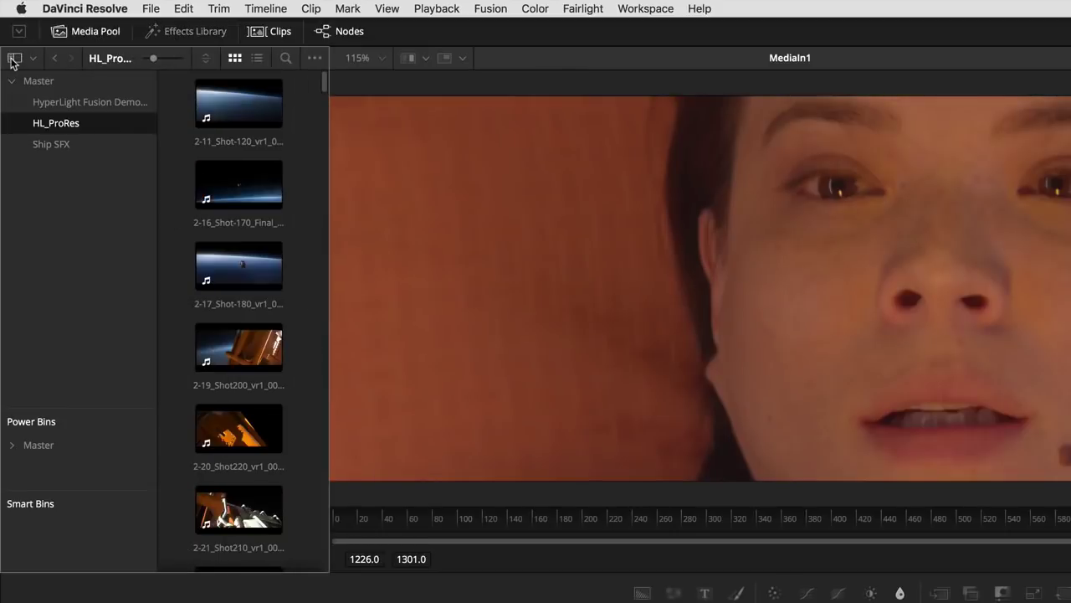
{"action": "left_click", "coordinate": [43, 104]}
{"action": "left_click", "coordinate": [18, 58]}
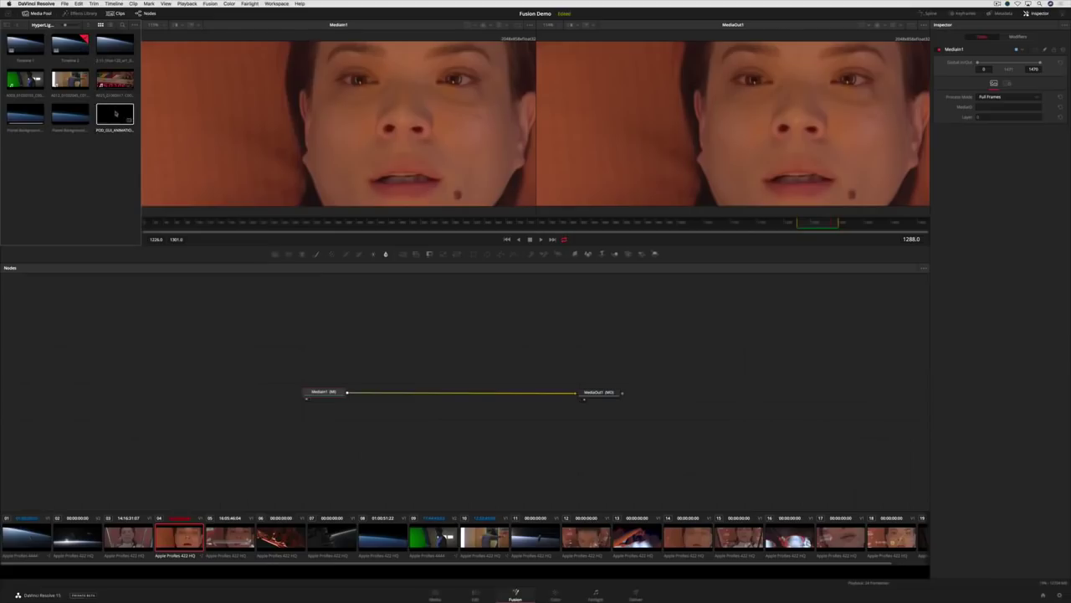
{"action": "left_click_drag", "start_coordinate": [268, 266], "coordinate": [403, 343]}
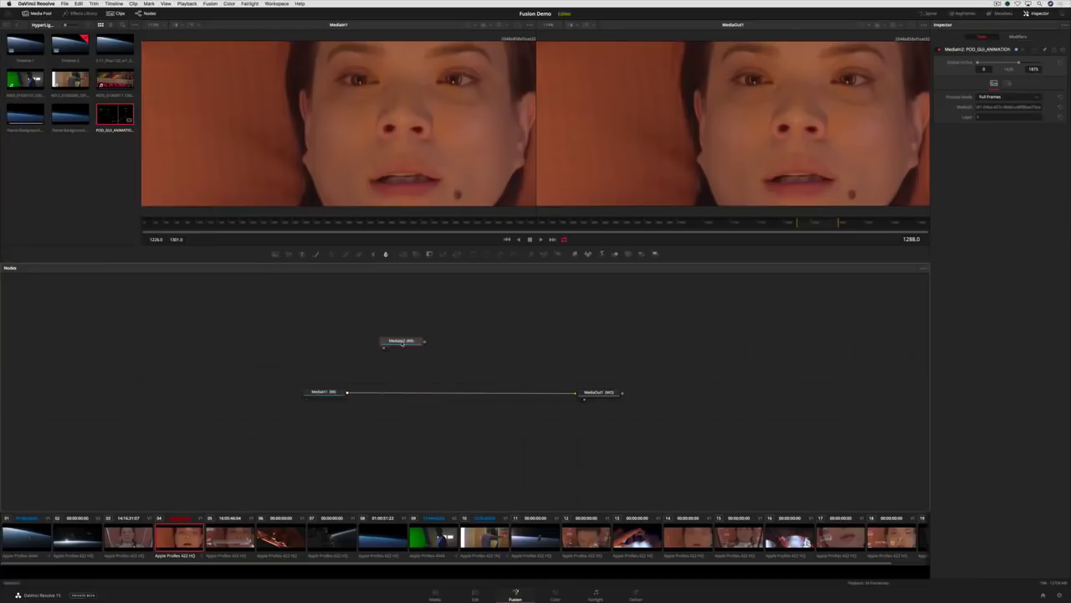
{"action": "key", "text": "1"}
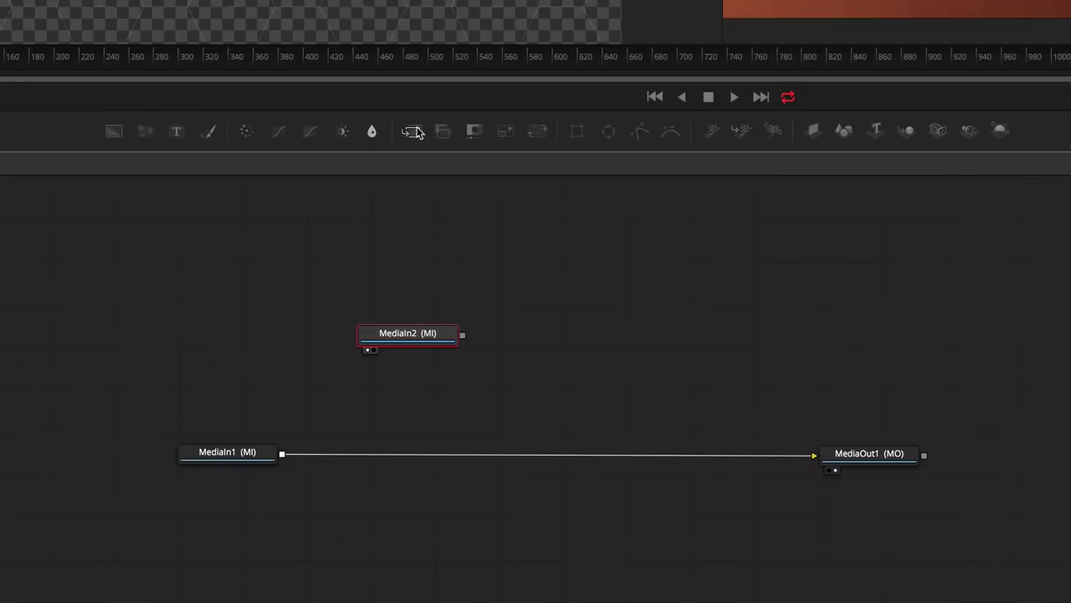
- Merge MediaIn2 over the face via Merge1, inserting a Blur1 set to about 3.1
{"action": "left_click_drag", "start_coordinate": [413, 131], "coordinate": [409, 457]}
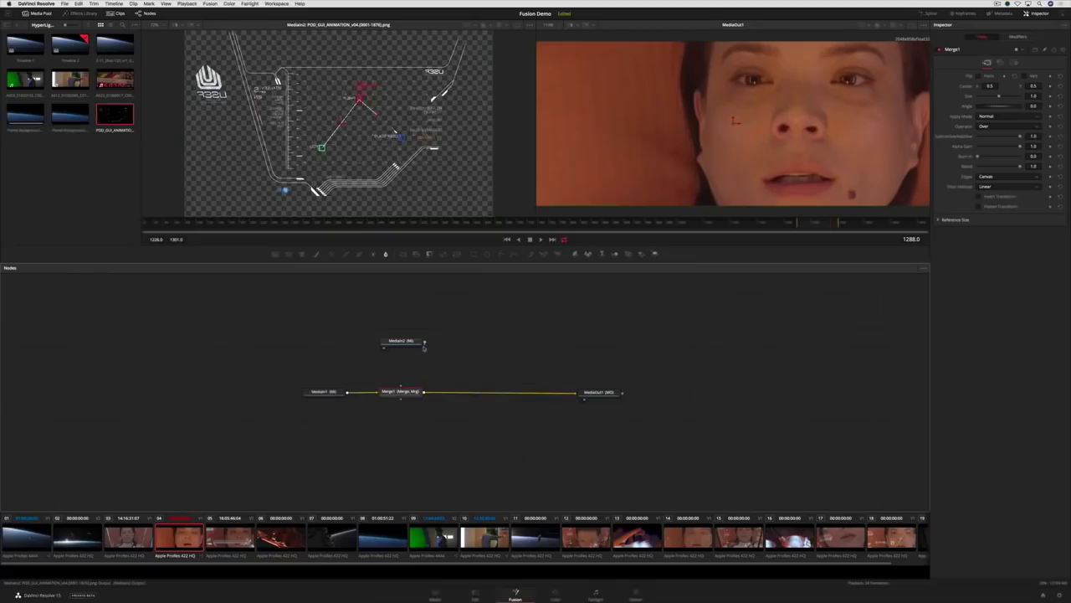
{"action": "left_click_drag", "start_coordinate": [424, 346], "coordinate": [407, 391]}
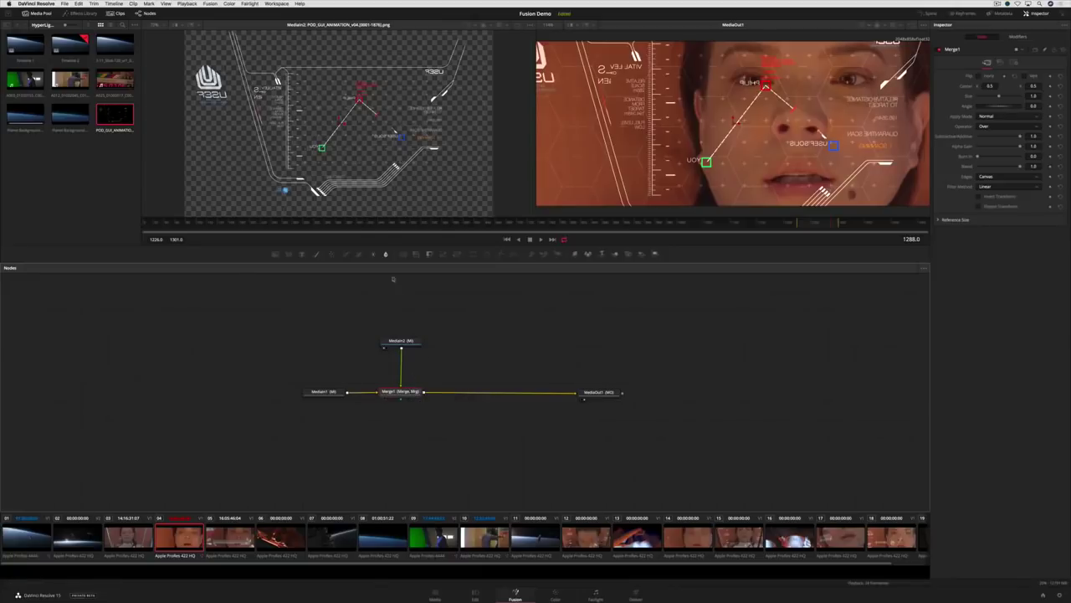
{"action": "left_click_drag", "start_coordinate": [385, 255], "coordinate": [402, 367]}
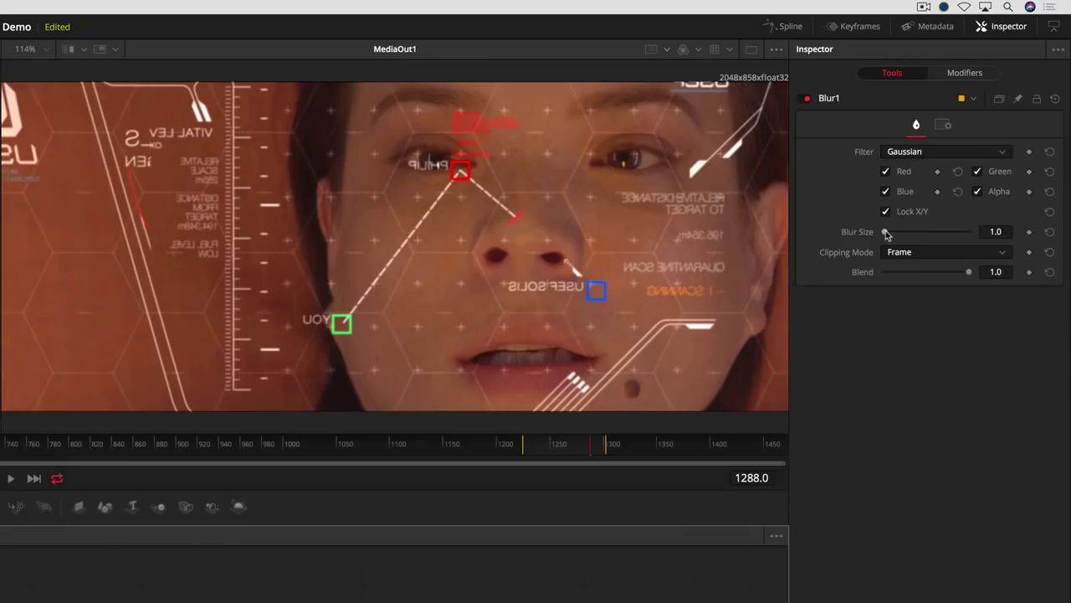
{"action": "left_click_drag", "start_coordinate": [977, 117], "coordinate": [987, 121]}
{"action": "left_click_drag", "start_coordinate": [904, 240], "coordinate": [889, 240]}
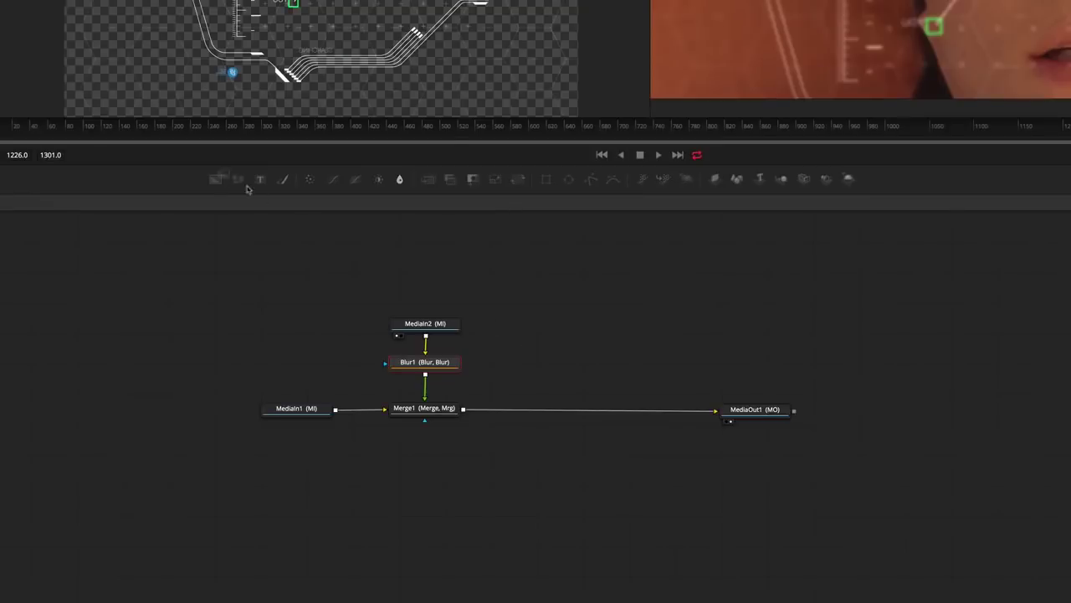
- Add Background1 and Paint1 nodes and merge the painted layer over the composite with Merge2
{"action": "left_click_drag", "start_coordinate": [289, 253], "coordinate": [481, 343]}
{"action": "left_click_drag", "start_coordinate": [557, 327], "coordinate": [556, 326]}
{"action": "left_click_drag", "start_coordinate": [296, 184], "coordinate": [555, 360]}
{"action": "left_click_drag", "start_coordinate": [594, 323], "coordinate": [556, 359]}
{"action": "left_click_drag", "start_coordinate": [429, 178], "coordinate": [557, 407]}
{"action": "left_click_drag", "start_coordinate": [595, 358], "coordinate": [557, 407]}
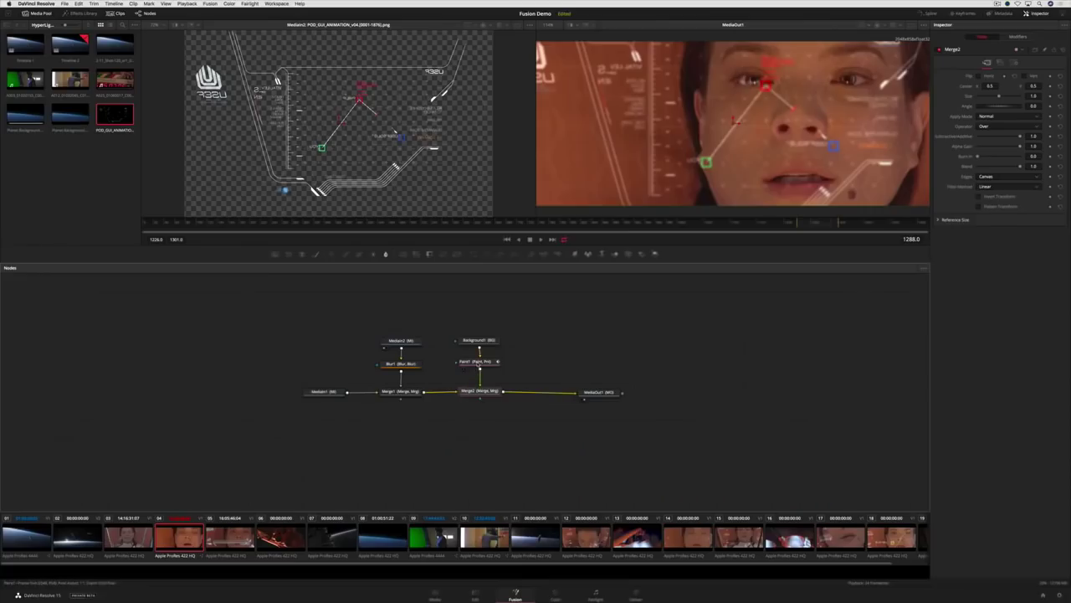
- Paint three soft white glows with Paint1 and lower Merge2's Overlay blend to about 0.62
{"action": "left_click", "coordinate": [477, 362]}
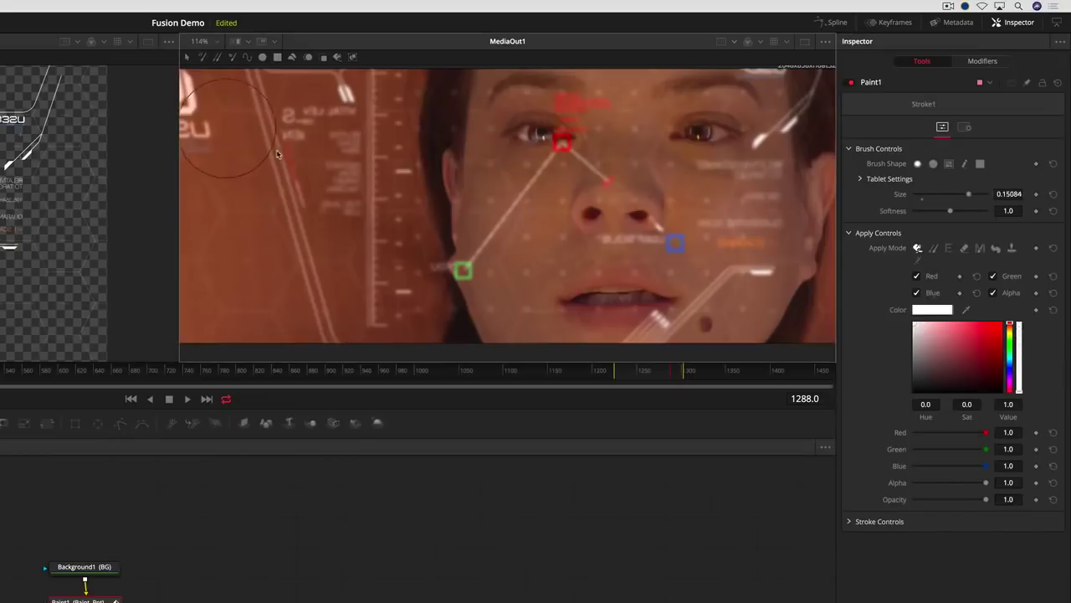
{"action": "left_click", "coordinate": [301, 167]}
{"action": "left_click", "coordinate": [762, 285]}
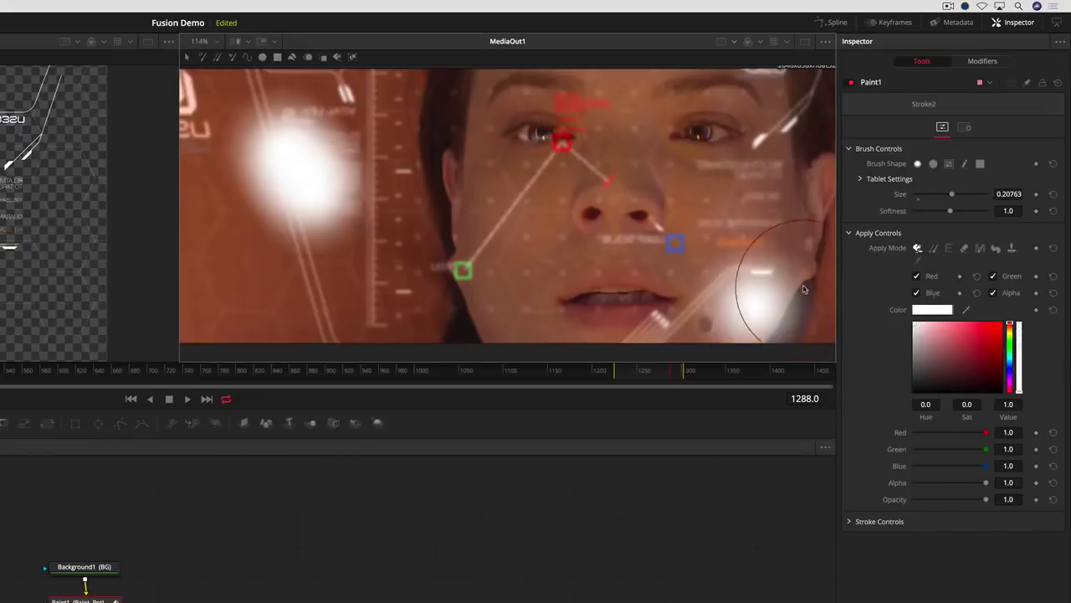
{"action": "left_click", "coordinate": [802, 288]}
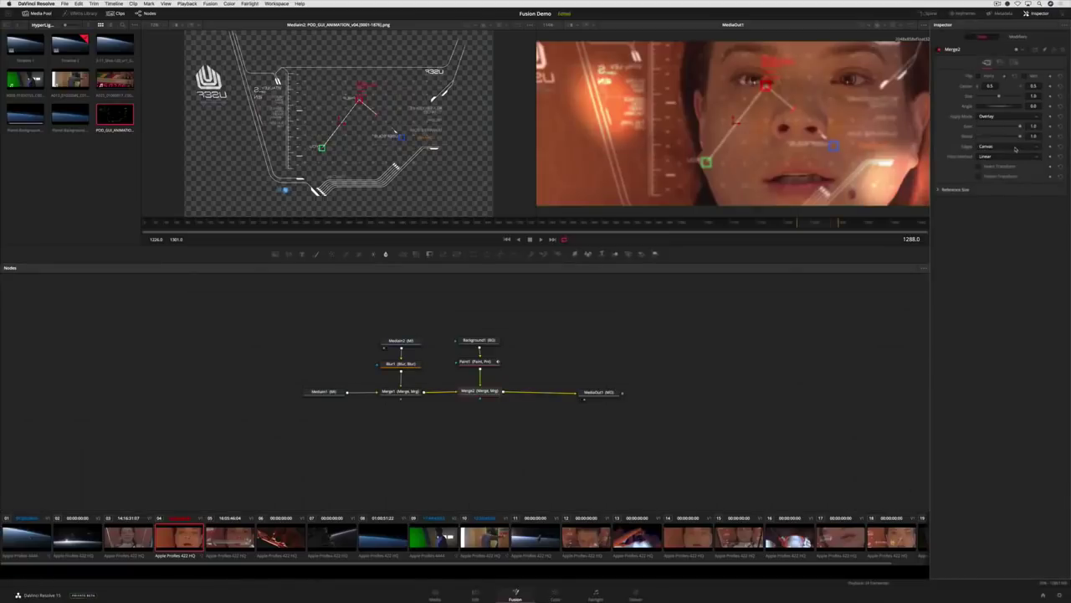
{"action": "left_click_drag", "start_coordinate": [1018, 136], "coordinate": [1006, 144]}
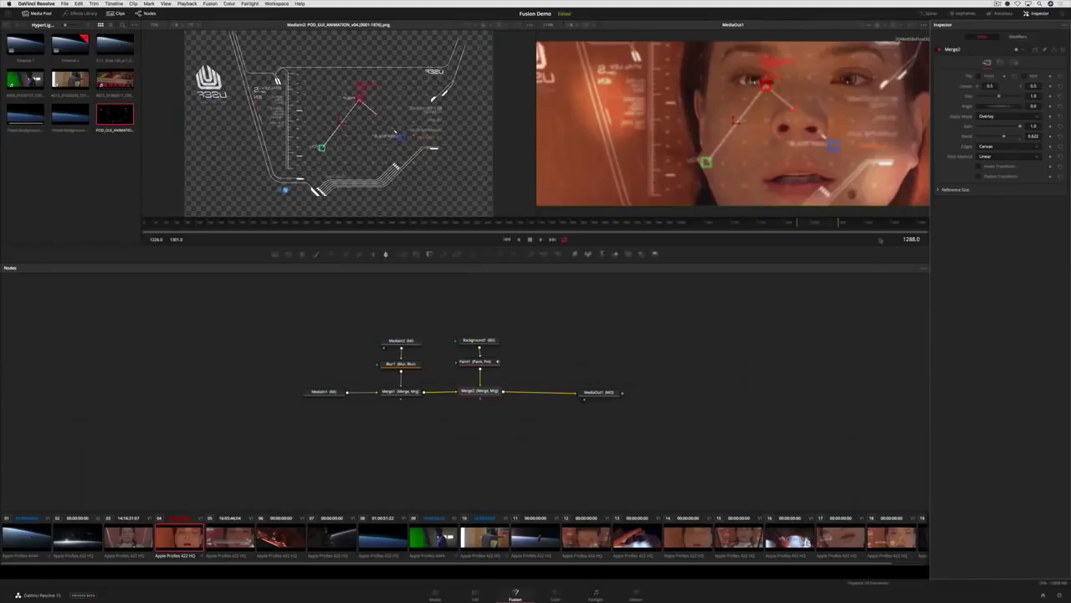
- On the Edit page, select the V2 green-screen clip and Planet Background.mov and make a New Fusion Clip
{"action": "left_click", "coordinate": [476, 593]}
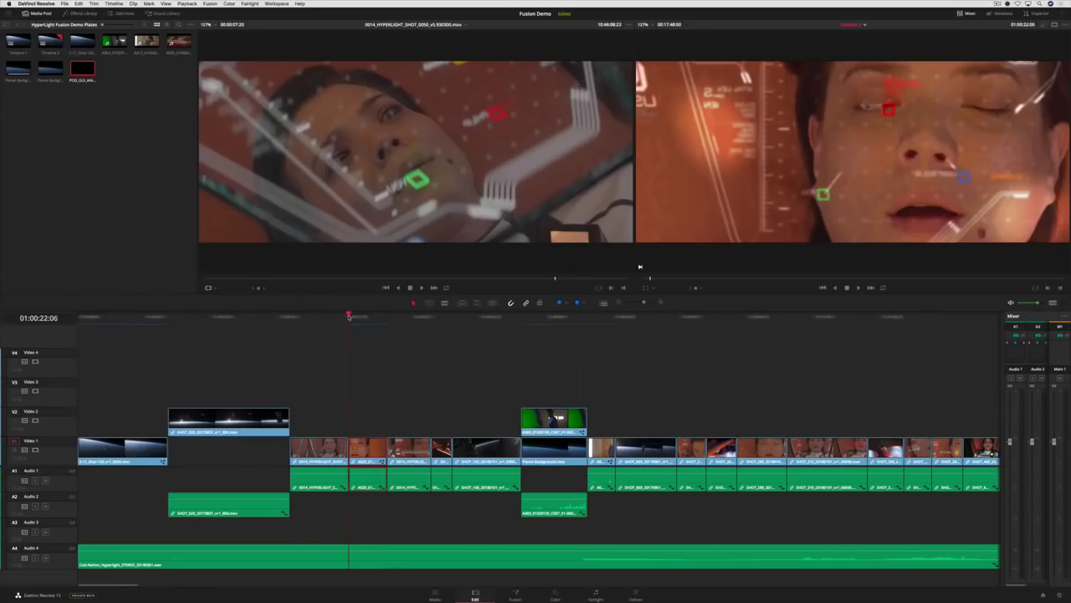
{"action": "key", "text": "space"}
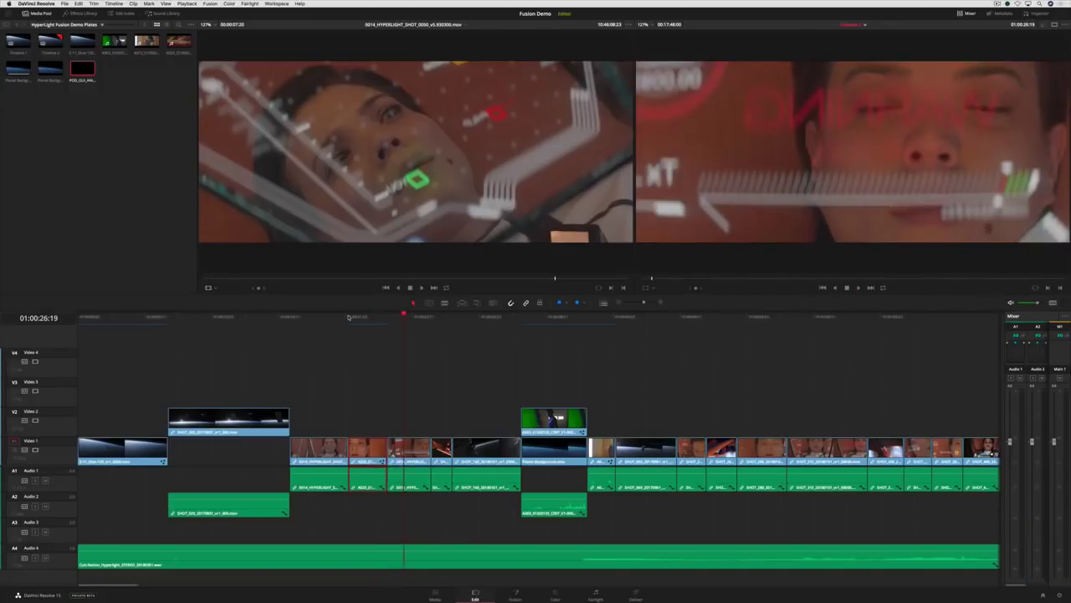
{"action": "left_click_drag", "start_coordinate": [447, 318], "coordinate": [539, 318]}
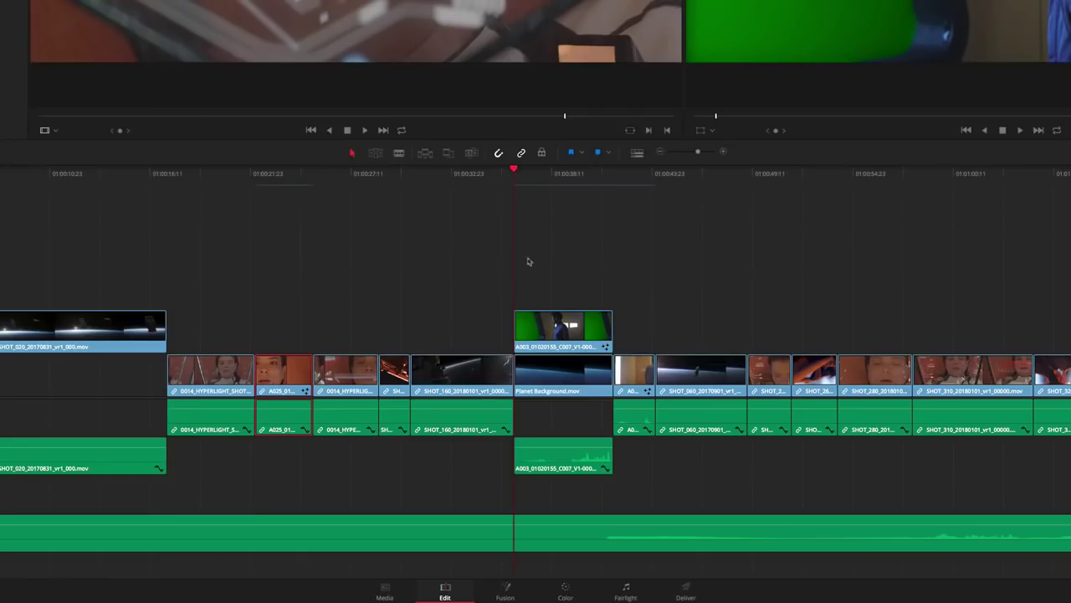
{"action": "left_click_drag", "start_coordinate": [536, 383], "coordinate": [568, 468]}
{"action": "left_click_drag", "start_coordinate": [583, 401], "coordinate": [584, 401]}
{"action": "right_click", "coordinate": [555, 337]}
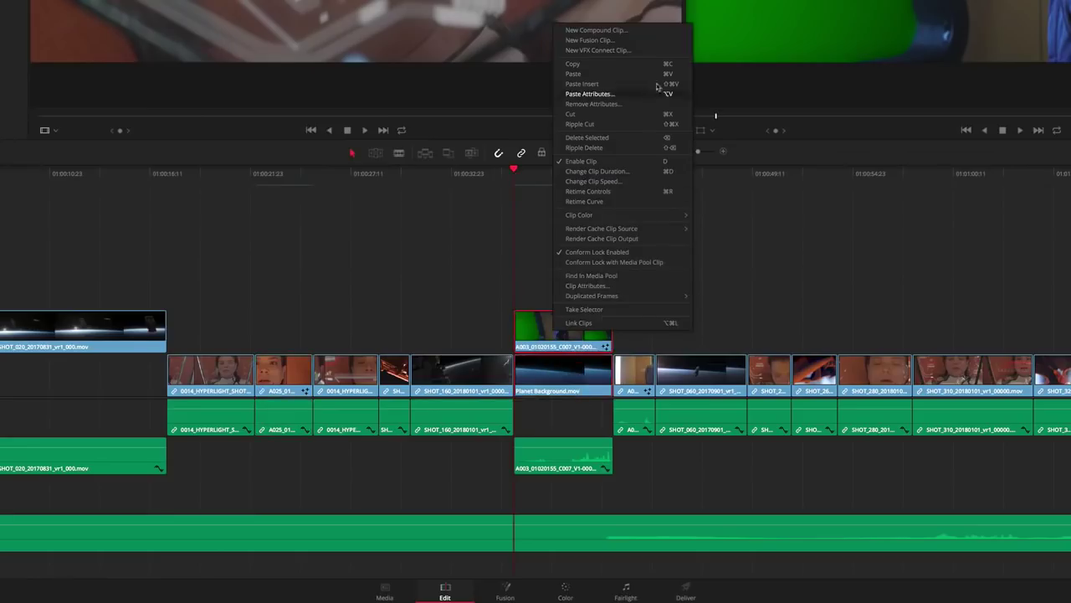
{"action": "left_click", "coordinate": [590, 41]}
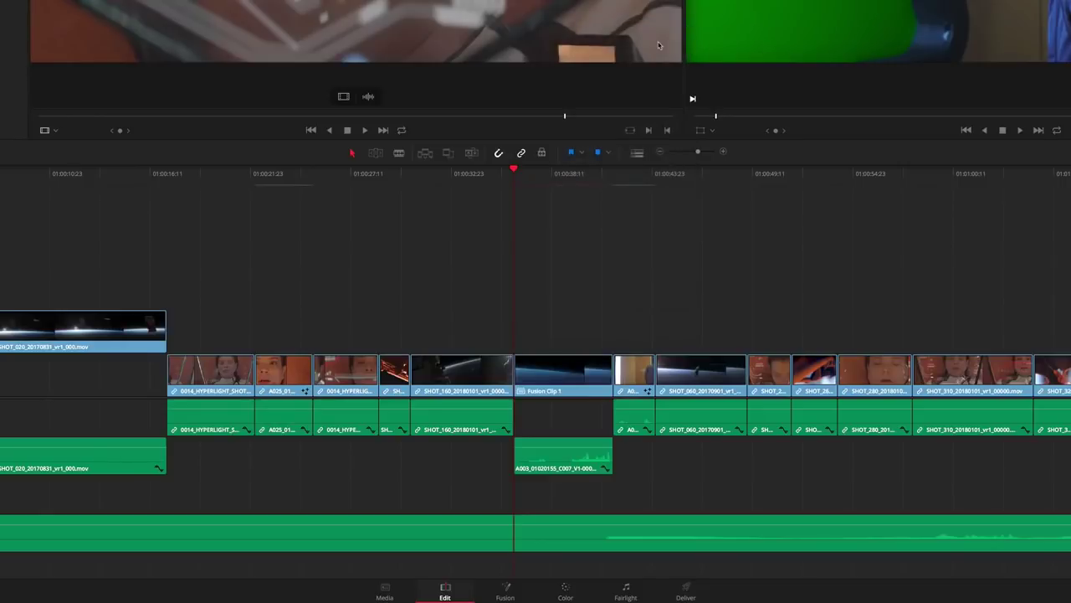
- Open Fusion Clip 1 on the Fusion page and insert a Delta Keyer after the green-screen footage
{"action": "left_click", "coordinate": [505, 594]}
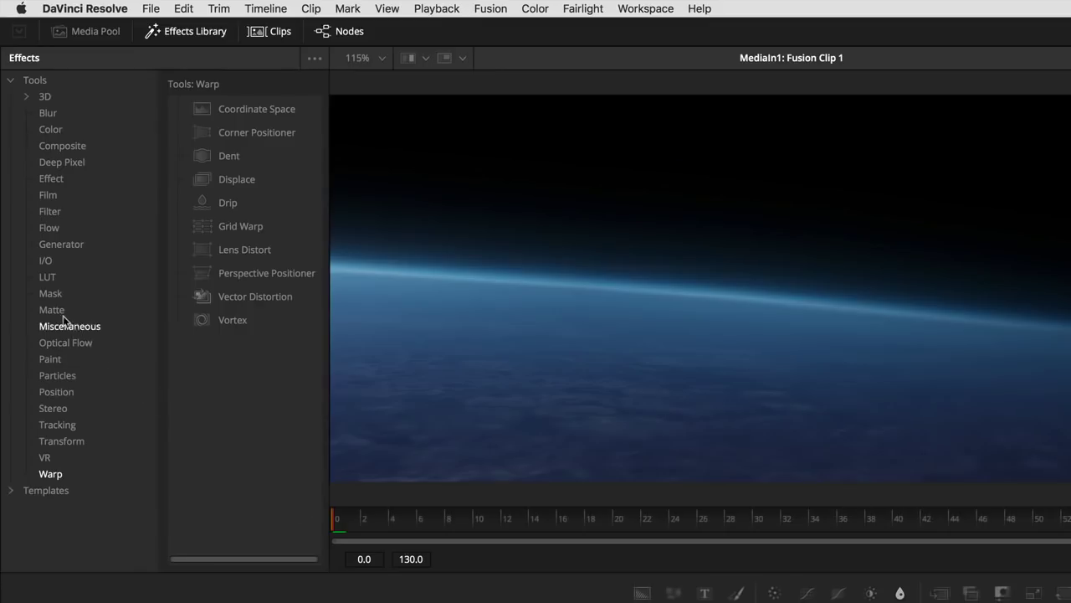
{"action": "left_click", "coordinate": [52, 310]}
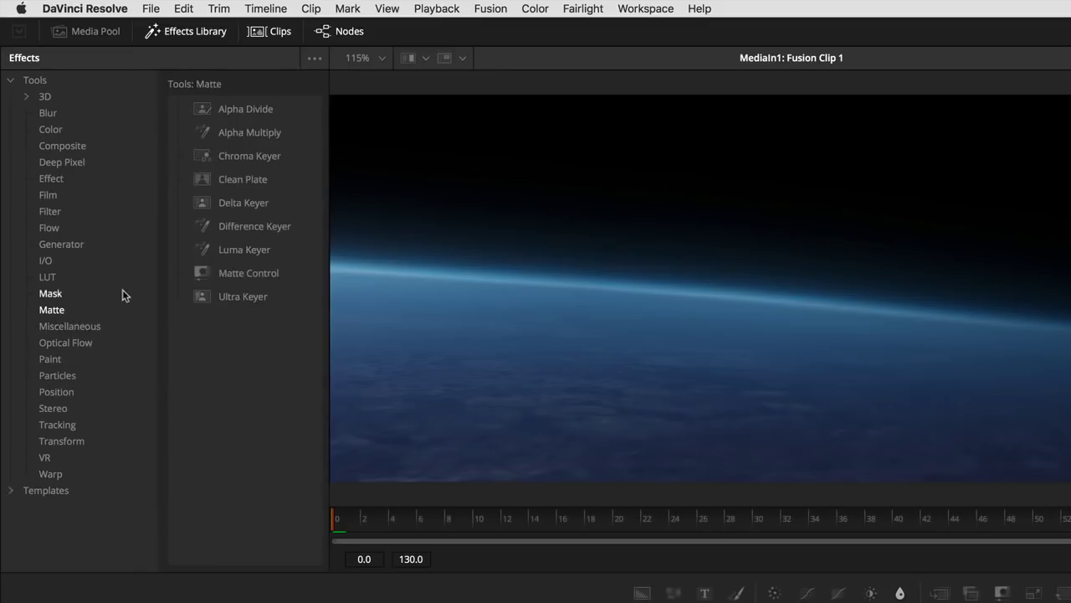
{"action": "left_click", "coordinate": [241, 202]}
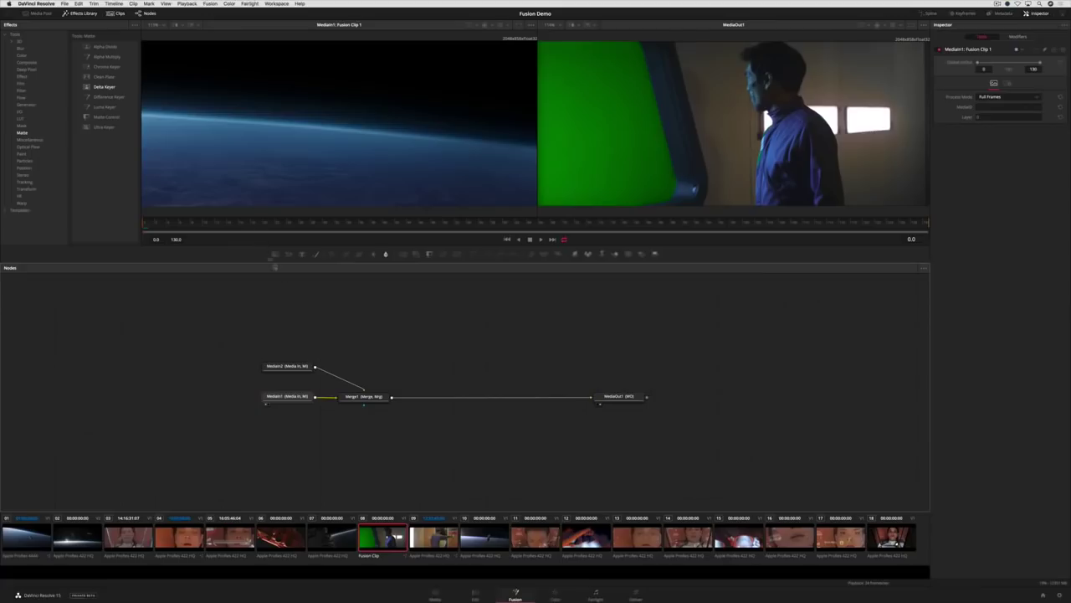
{"action": "left_click_drag", "start_coordinate": [274, 267], "coordinate": [345, 383]}
- Eyedrop the green to key it out, then raise Threshold Low and lower Threshold High
{"action": "left_click_drag", "start_coordinate": [1008, 89], "coordinate": [636, 108]}
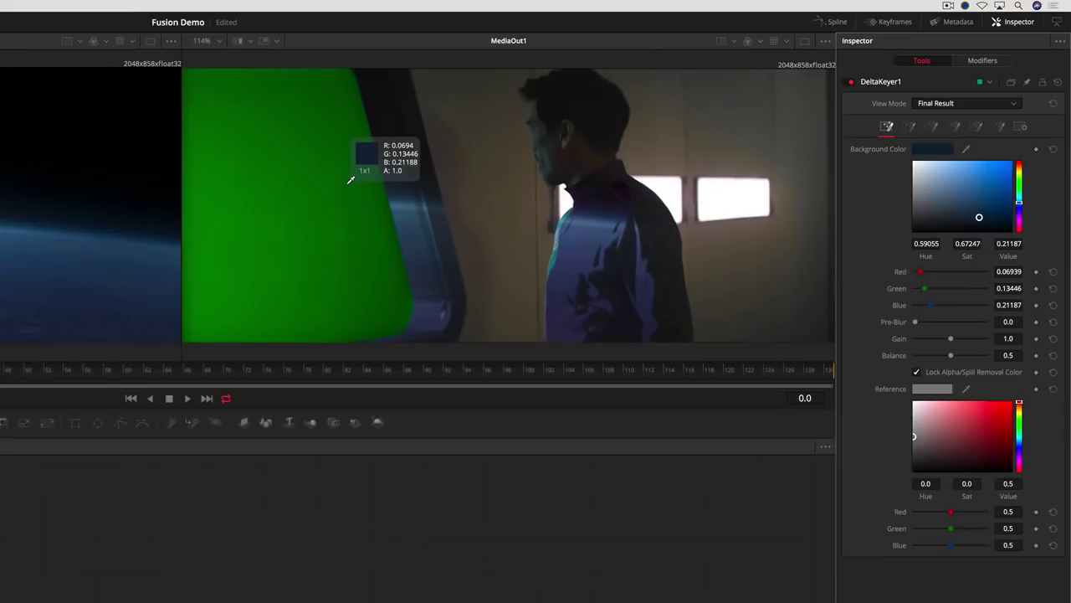
{"action": "left_click_drag", "start_coordinate": [351, 180], "coordinate": [348, 188]}
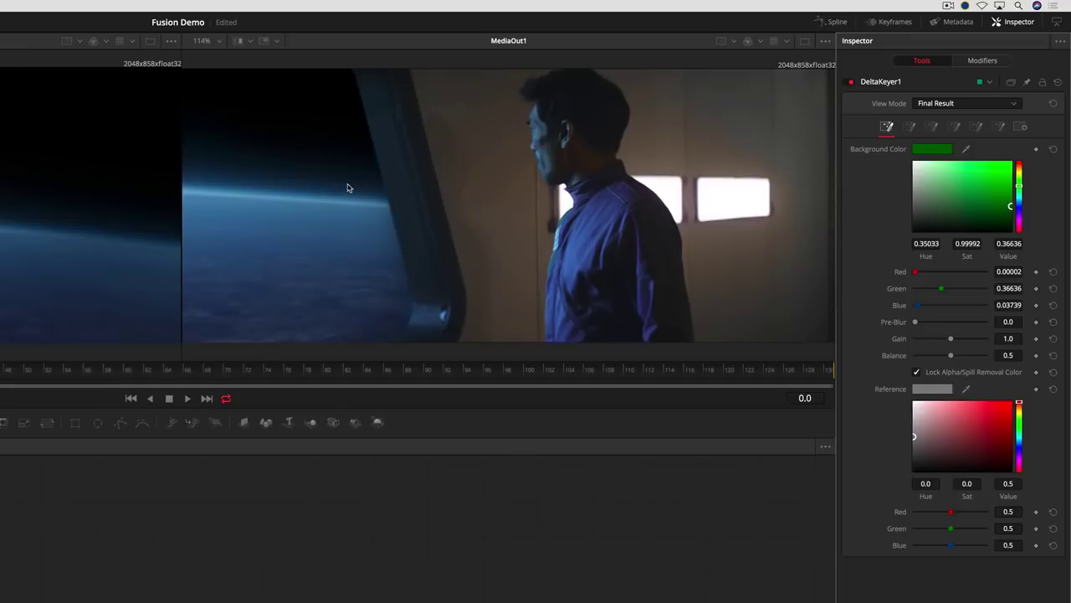
{"action": "left_click", "coordinate": [934, 126]}
{"action": "left_click_drag", "start_coordinate": [920, 152], "coordinate": [939, 155]}
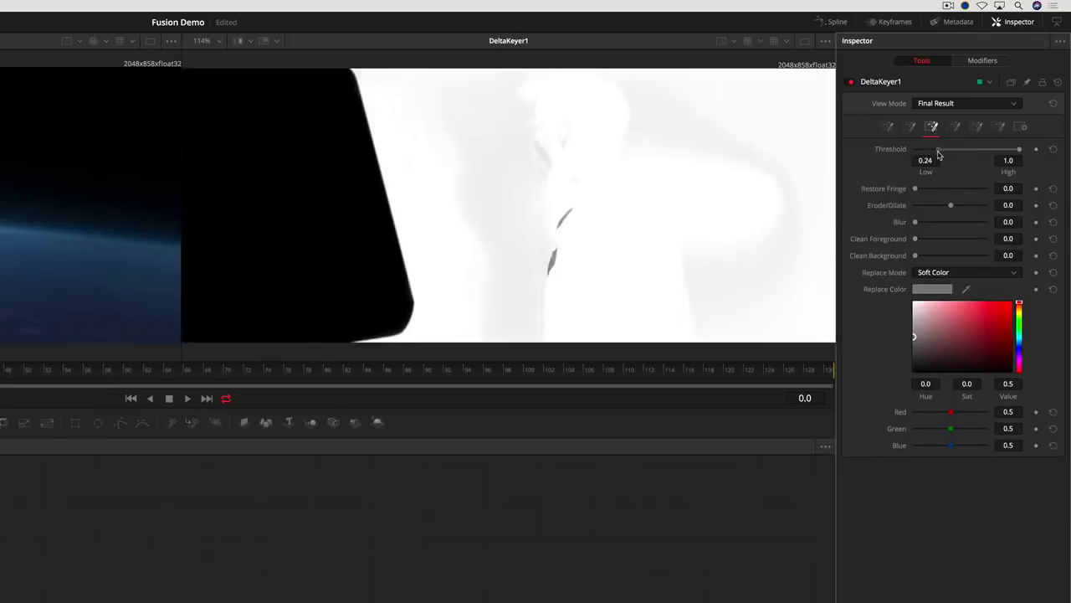
{"action": "left_click_drag", "start_coordinate": [1019, 152], "coordinate": [993, 155]}
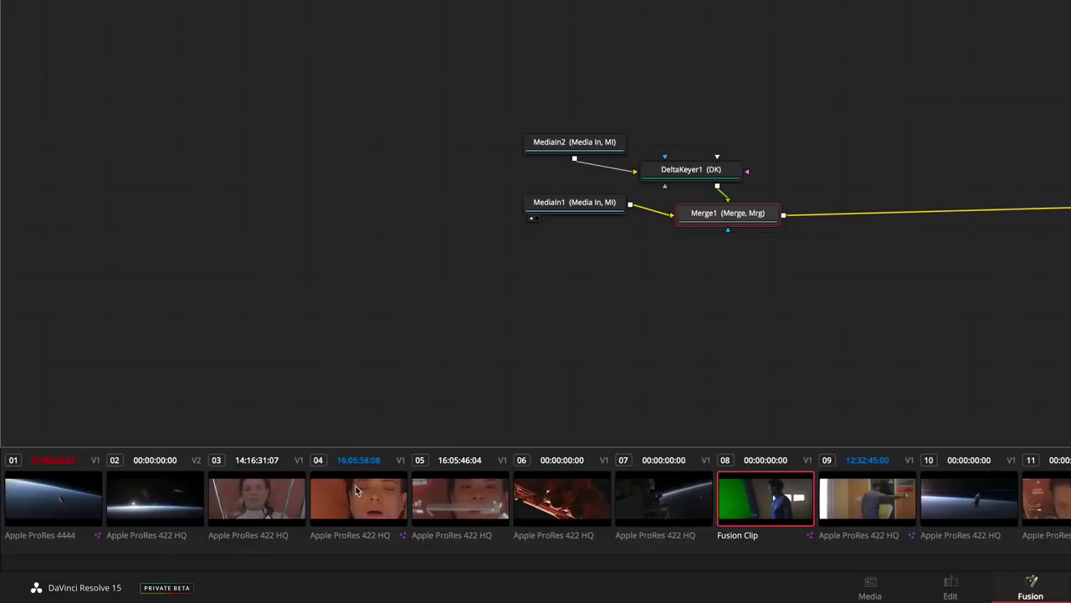
- Open clip 01's Earth composition, insert a Shape3D between MediaIn1 and MediaOut1, and view it in viewer 1
{"action": "left_click", "coordinate": [356, 490]}
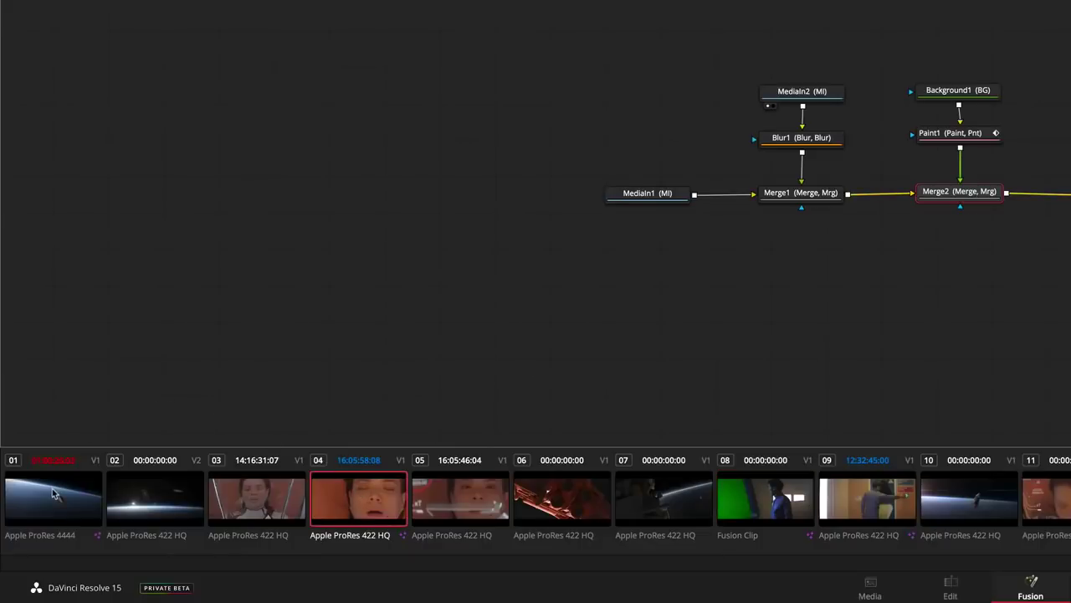
{"action": "left_click", "coordinate": [52, 495]}
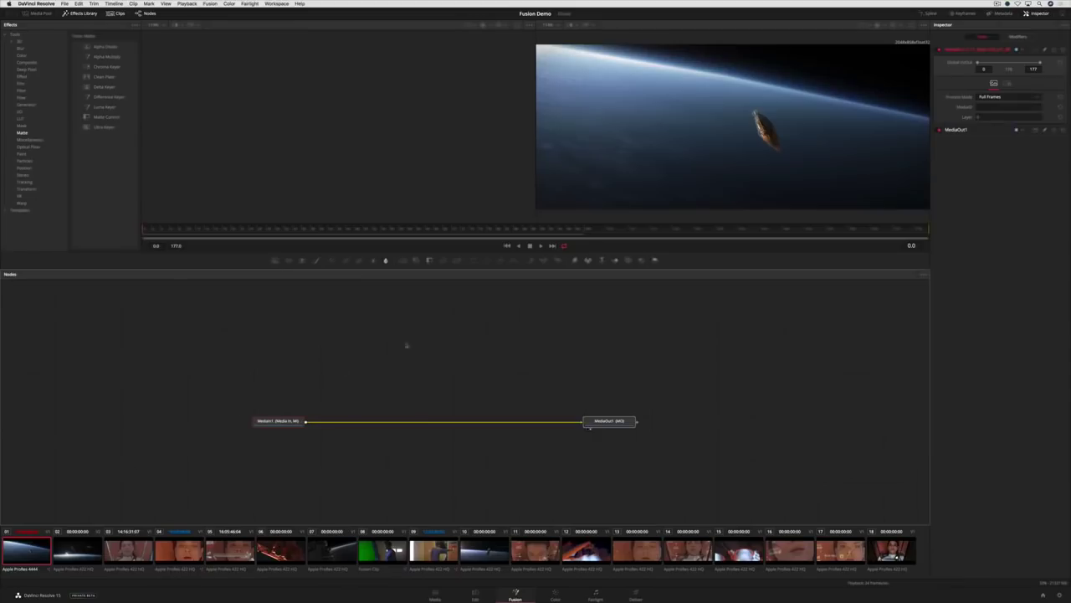
{"action": "left_click_drag", "start_coordinate": [586, 261], "coordinate": [366, 422]}
{"action": "key", "text": "1"}
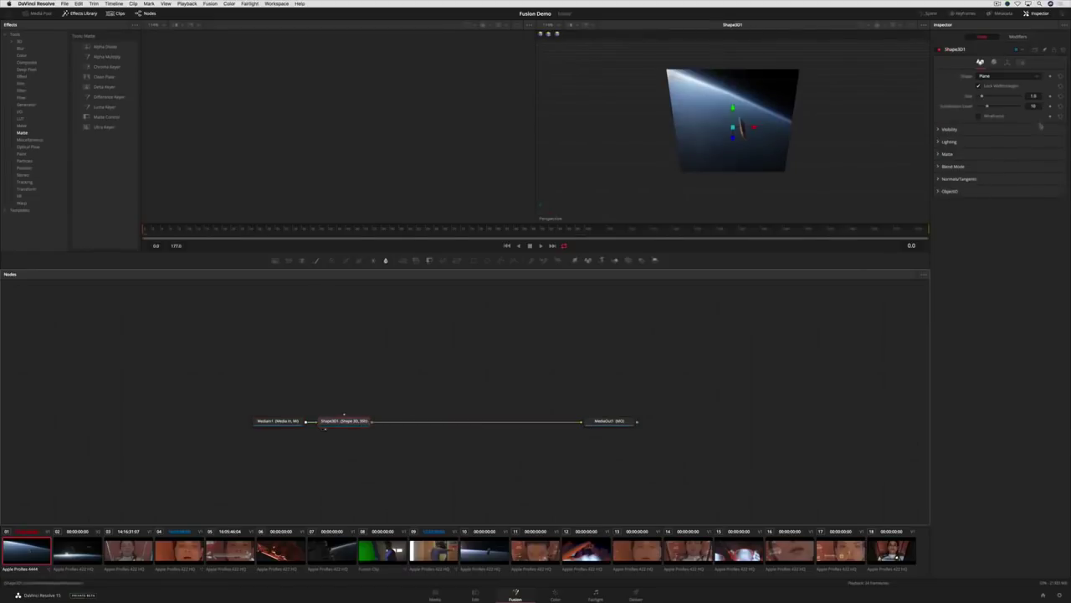
- Switch the Shape3D shape to Sphere, then Cylinder, then Torus
{"action": "left_click", "coordinate": [1035, 78]}
{"action": "left_click", "coordinate": [1028, 95]}
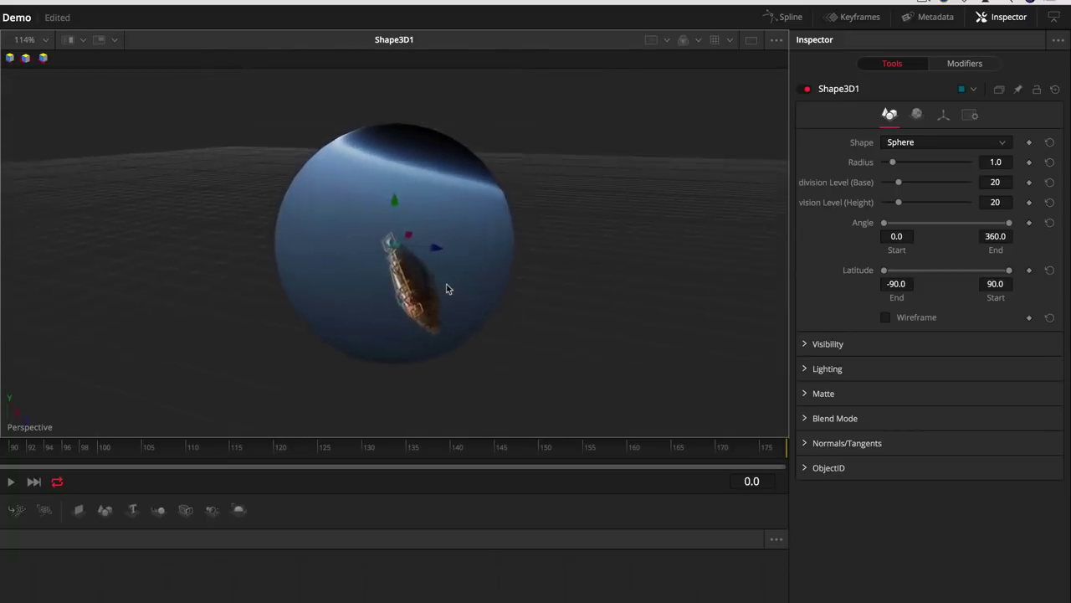
{"action": "left_click", "coordinate": [903, 144]}
{"action": "left_click", "coordinate": [921, 189]}
{"action": "left_click", "coordinate": [916, 142]}
{"action": "left_click", "coordinate": [921, 218]}
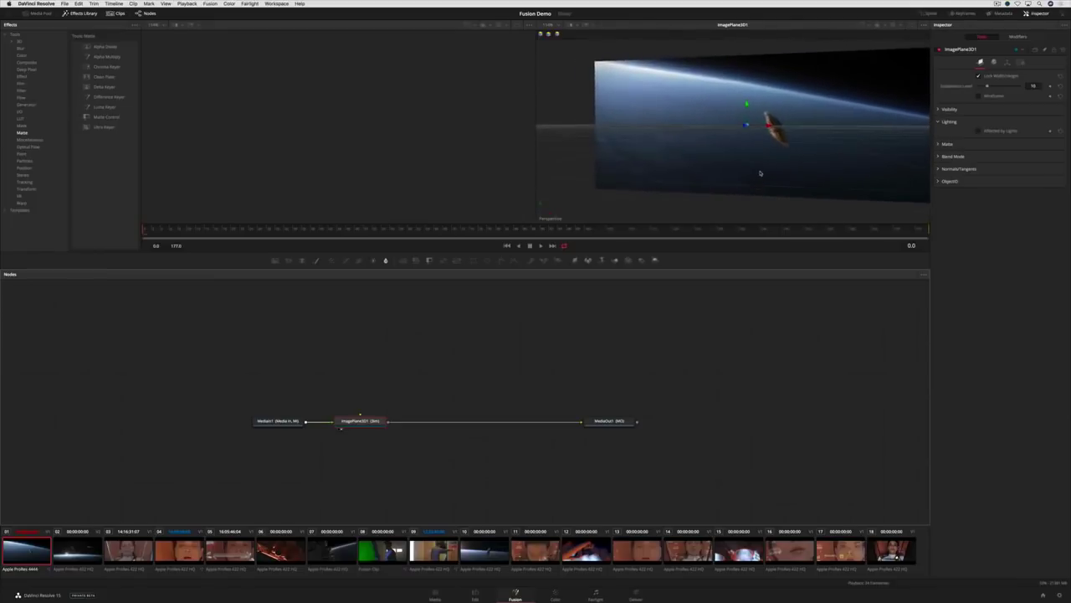
- Add the yellow HYPERLIGHT Text3D and a Merge3D, wiring the text and ImagePlane3D1 into Merge3D1
{"action": "left_click_drag", "start_coordinate": [837, 76], "coordinate": [357, 266]}
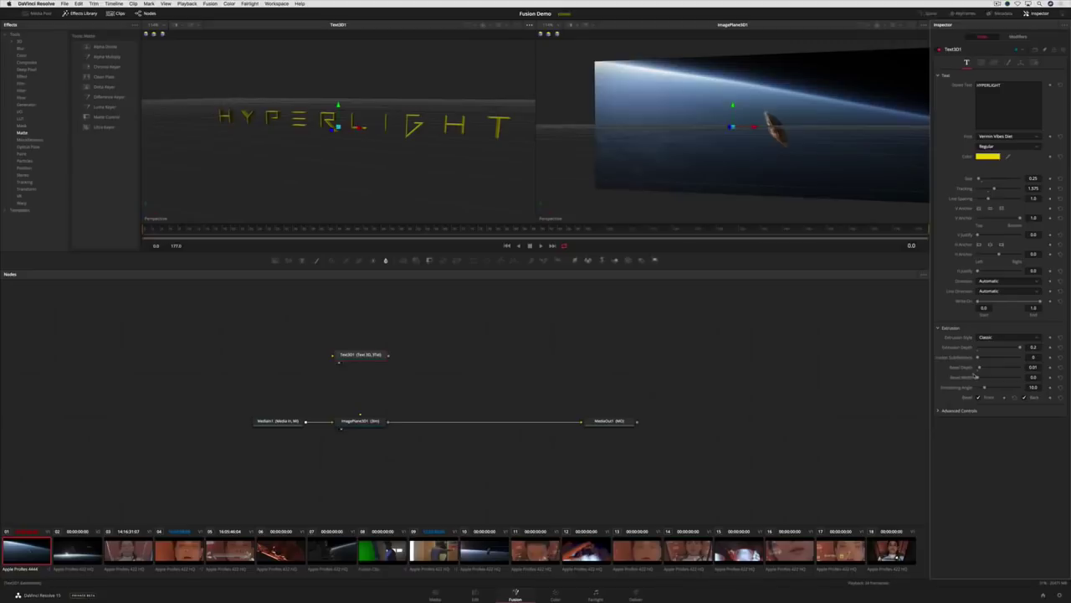
{"action": "left_click_drag", "start_coordinate": [617, 262], "coordinate": [486, 370]}
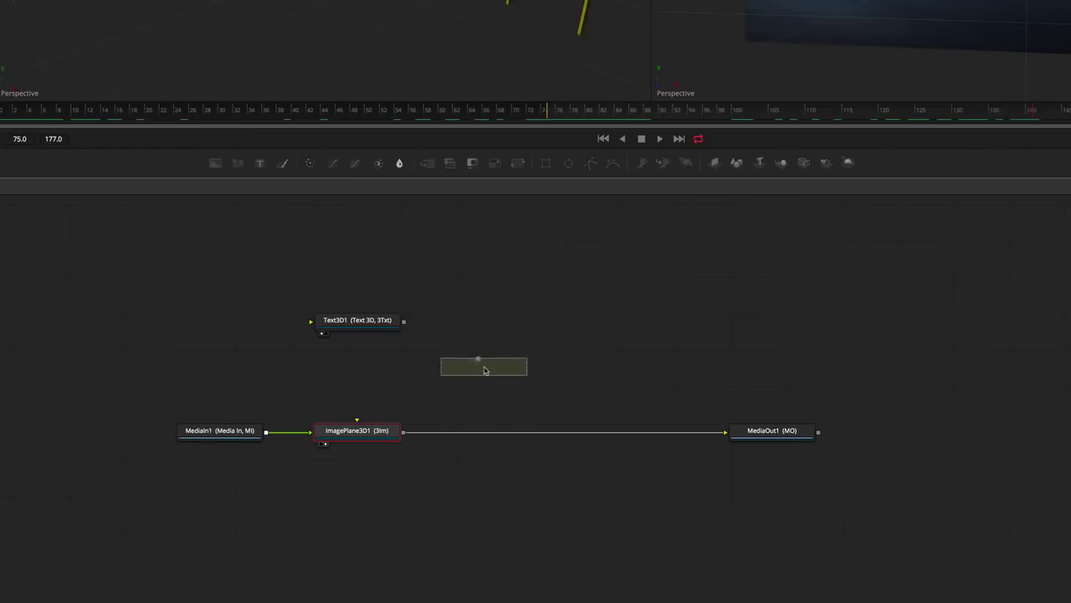
{"action": "left_click_drag", "start_coordinate": [644, 432], "coordinate": [656, 436]}
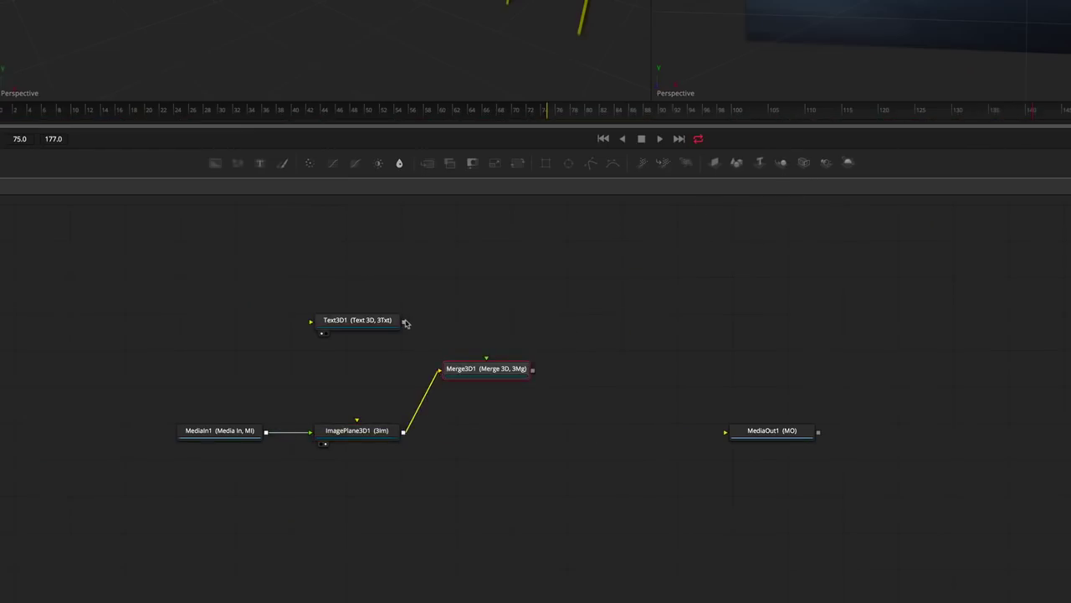
{"action": "left_click_drag", "start_coordinate": [482, 376], "coordinate": [482, 376]}
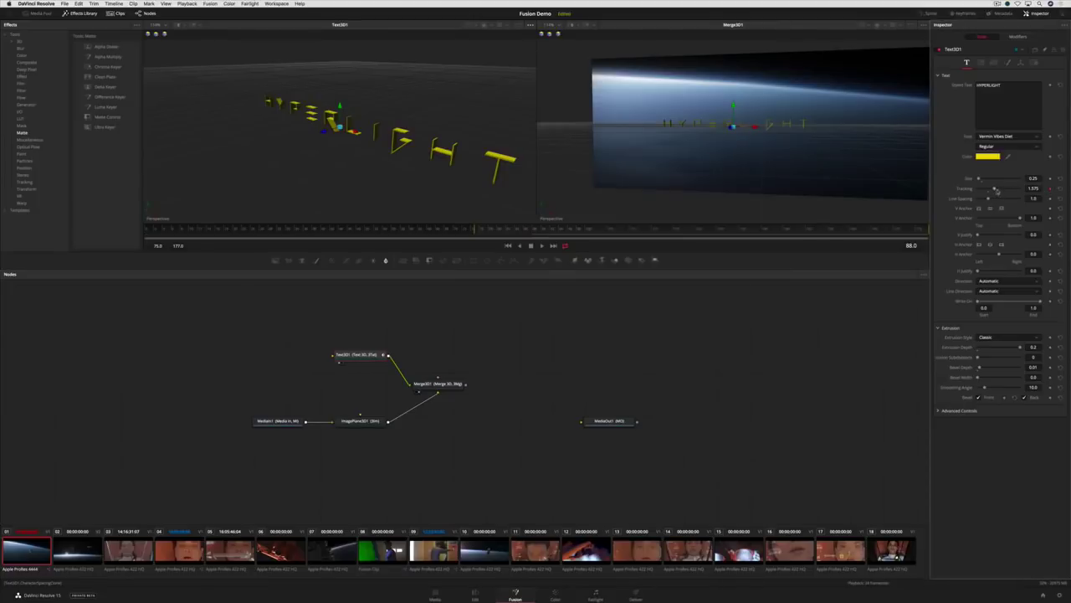
- Keyframe HYPERLIGHT's Tracking to spread the letters apart, then bring it back to about 1.543 at frame 140
{"action": "left_click_drag", "start_coordinate": [997, 191], "coordinate": [1033, 189]}
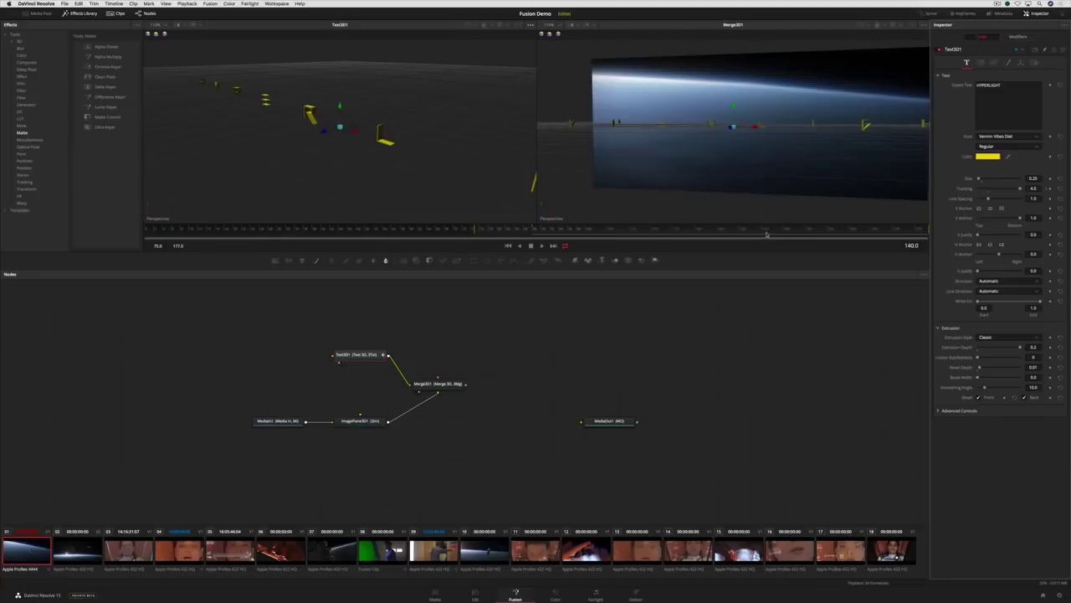
{"action": "left_click_drag", "start_coordinate": [1019, 190], "coordinate": [994, 192]}
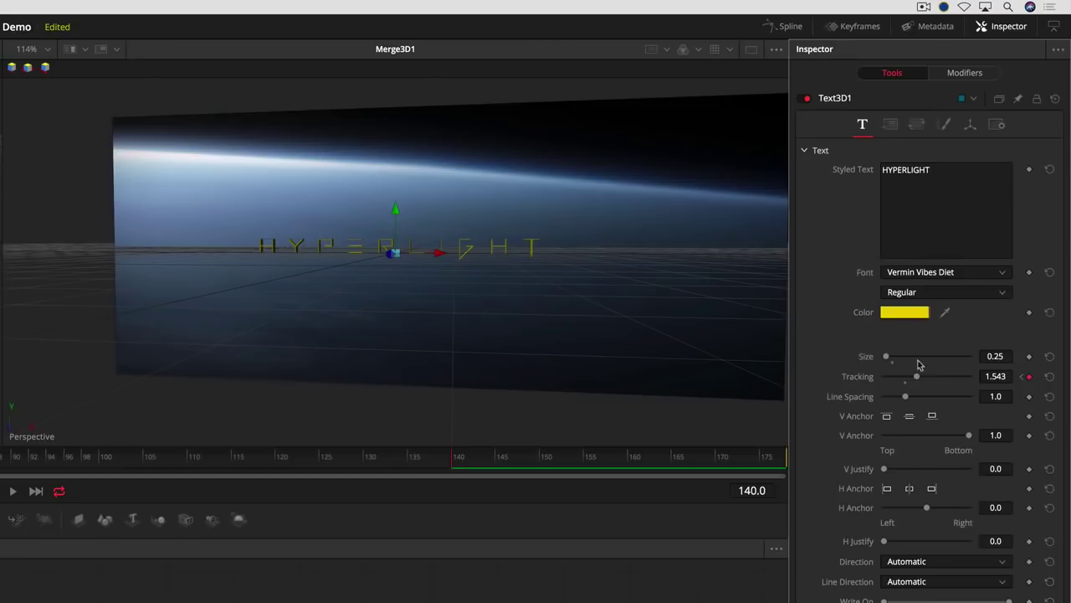
- Add a Follower modifier to the styled text and set its character order to Inside out
{"action": "right_click", "coordinate": [1002, 102]}
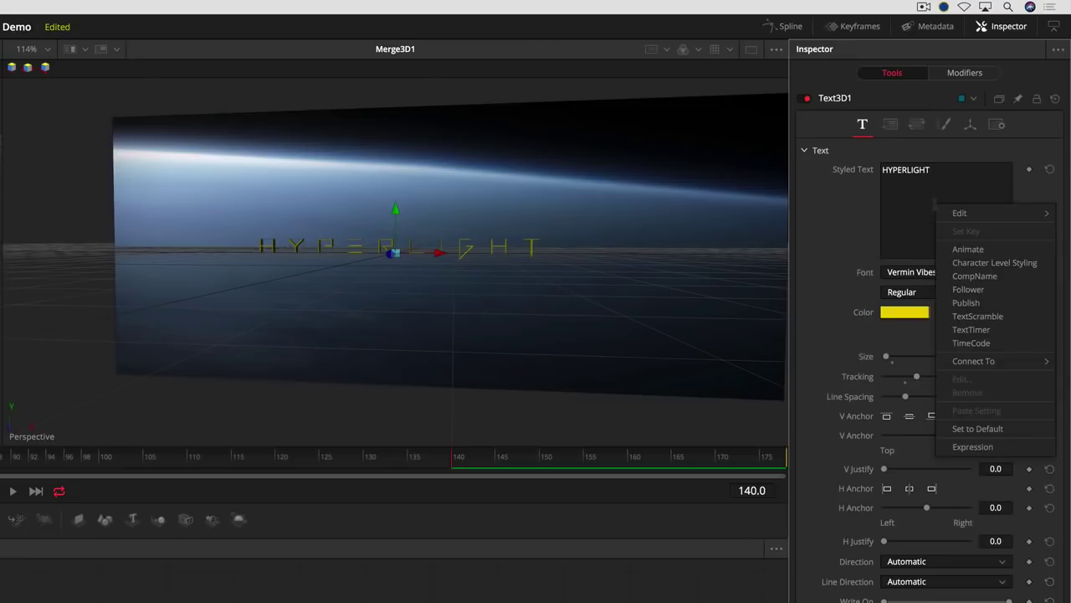
{"action": "left_click", "coordinate": [968, 290]}
{"action": "key", "text": "space"}
{"action": "left_click", "coordinate": [965, 74]}
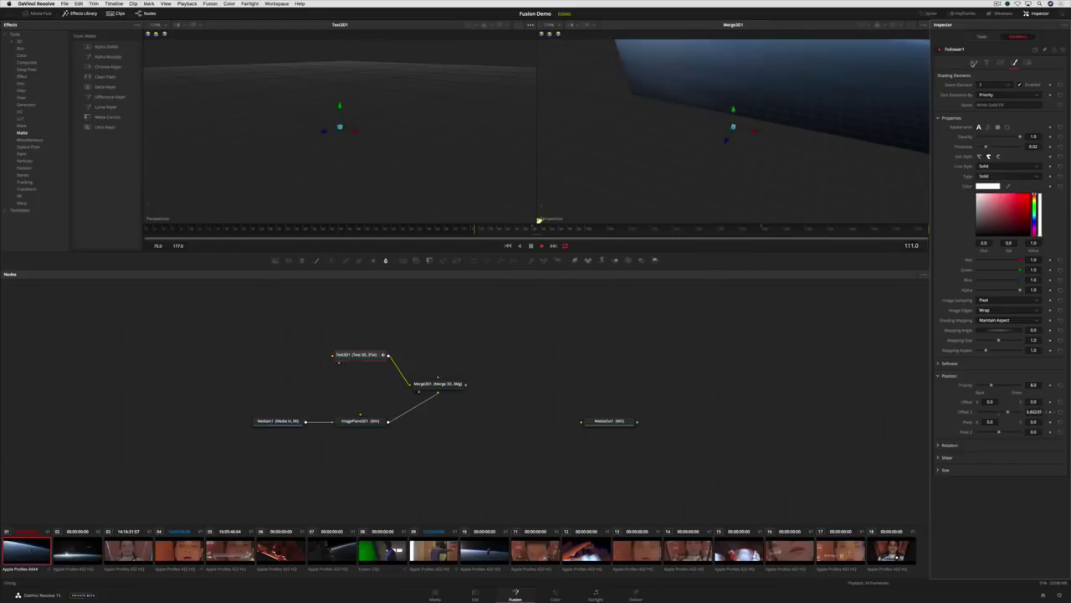
{"action": "left_click", "coordinate": [974, 64]}
{"action": "left_click", "coordinate": [1008, 86]}
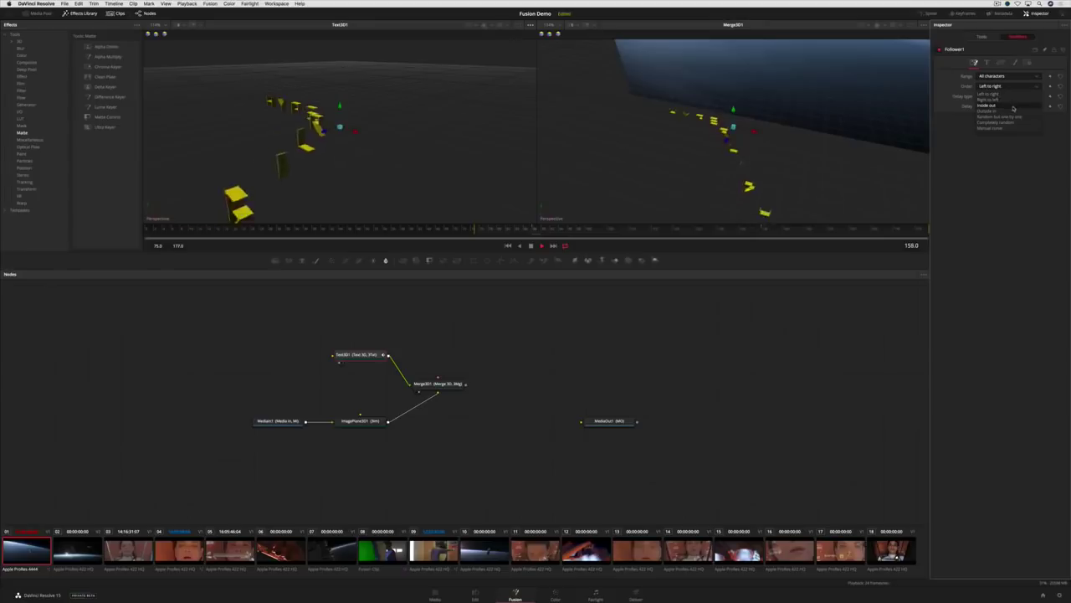
{"action": "left_click", "coordinate": [1013, 107]}
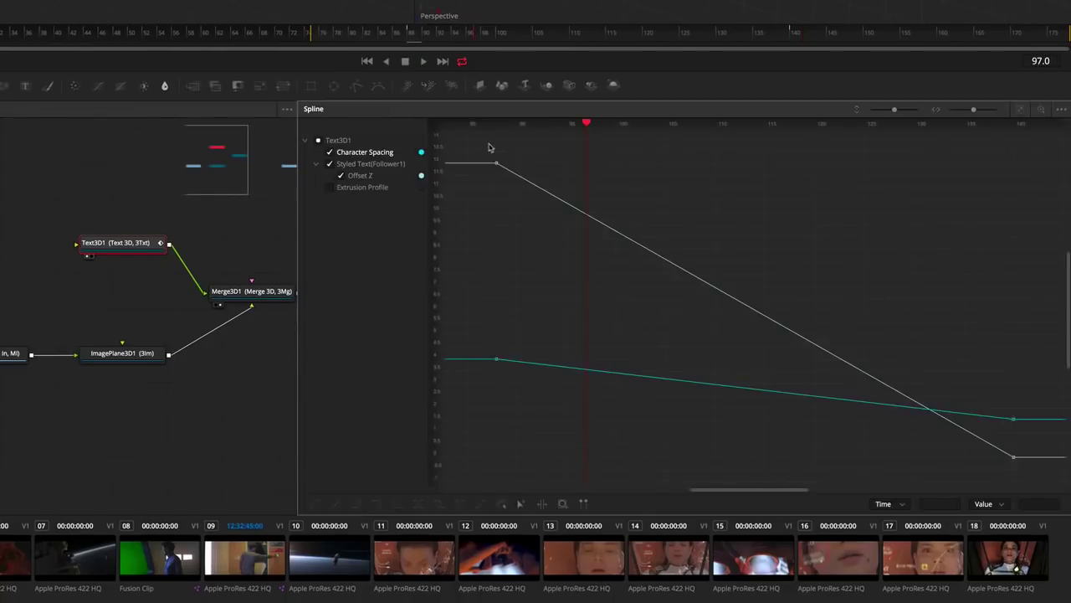
- Smooth the Character Spacing and Offset Z keyframes and ease the end of the teal curve
{"action": "left_click_drag", "start_coordinate": [485, 147], "coordinate": [1027, 464]}
{"action": "key", "text": "s"}
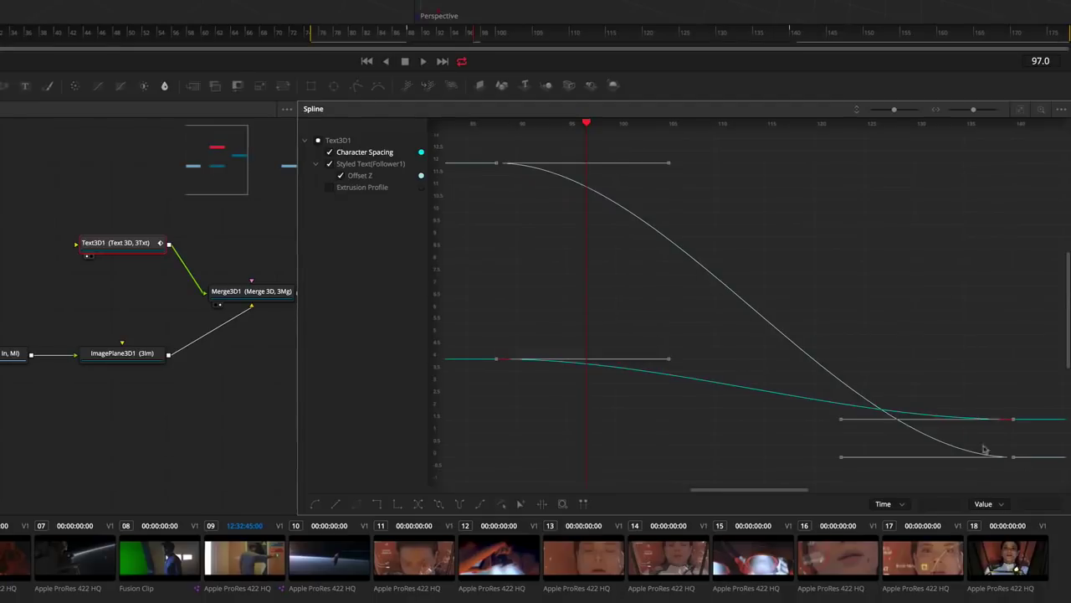
{"action": "mouse_move", "coordinate": [837, 423]}
{"action": "left_mouse_down"}
{"action": "mouse_move", "coordinate": [842, 394]}
{"action": "mouse_move", "coordinate": [840, 418]}
{"action": "left_mouse_up"}
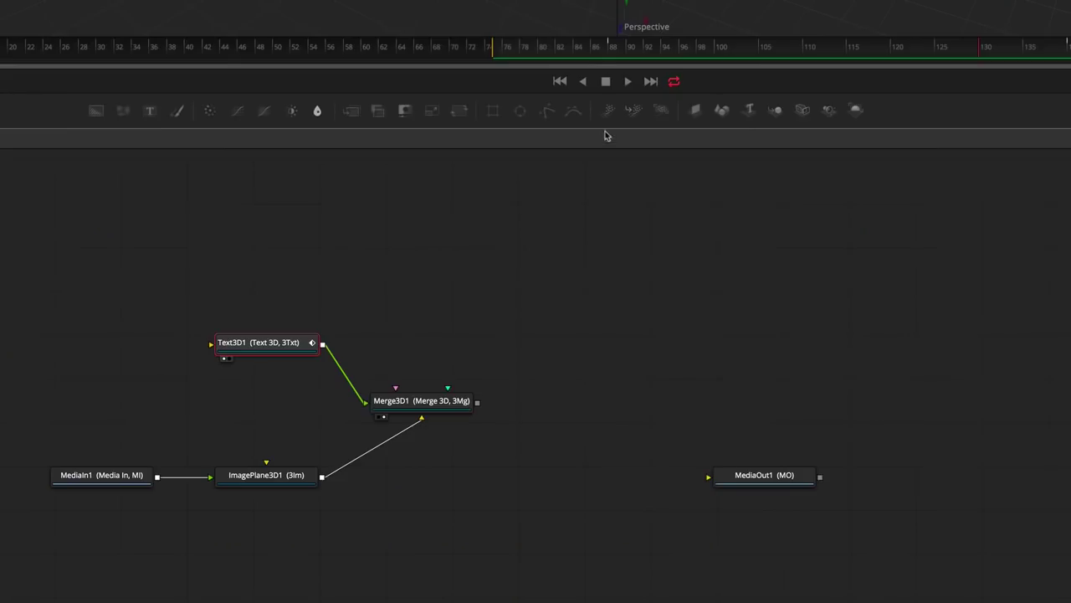
- Add pEmitter1 and pRender1 nodes and connect pRender1's output into Merge3D1
{"action": "left_click_drag", "start_coordinate": [608, 110], "coordinate": [424, 213]}
{"action": "left_click_drag", "start_coordinate": [659, 112], "coordinate": [452, 305]}
{"action": "left_click_drag", "start_coordinate": [428, 372], "coordinate": [417, 418]}
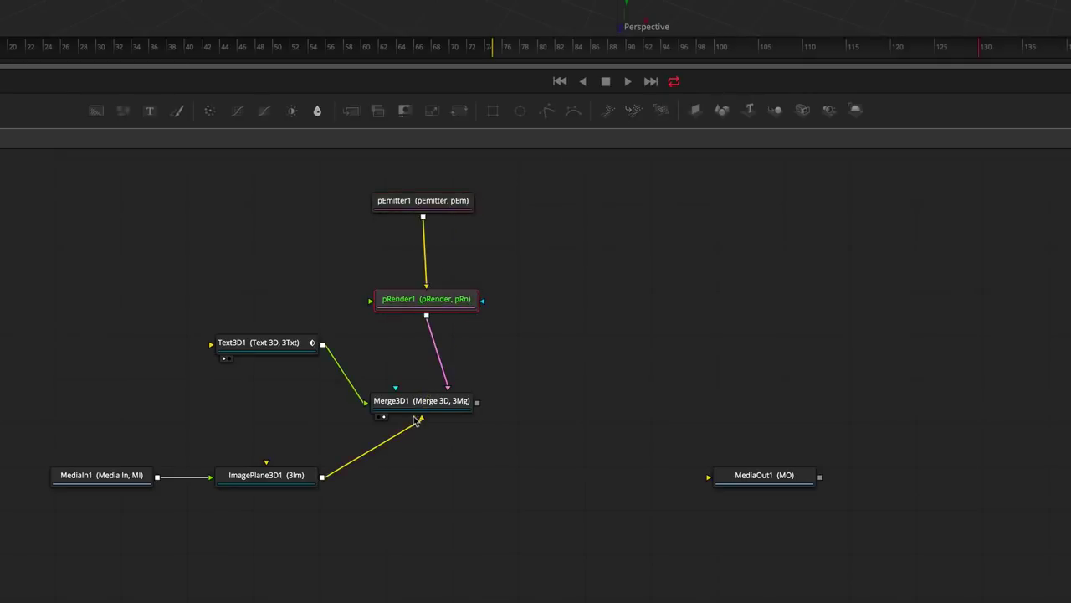
{"action": "left_click", "coordinate": [442, 201]}
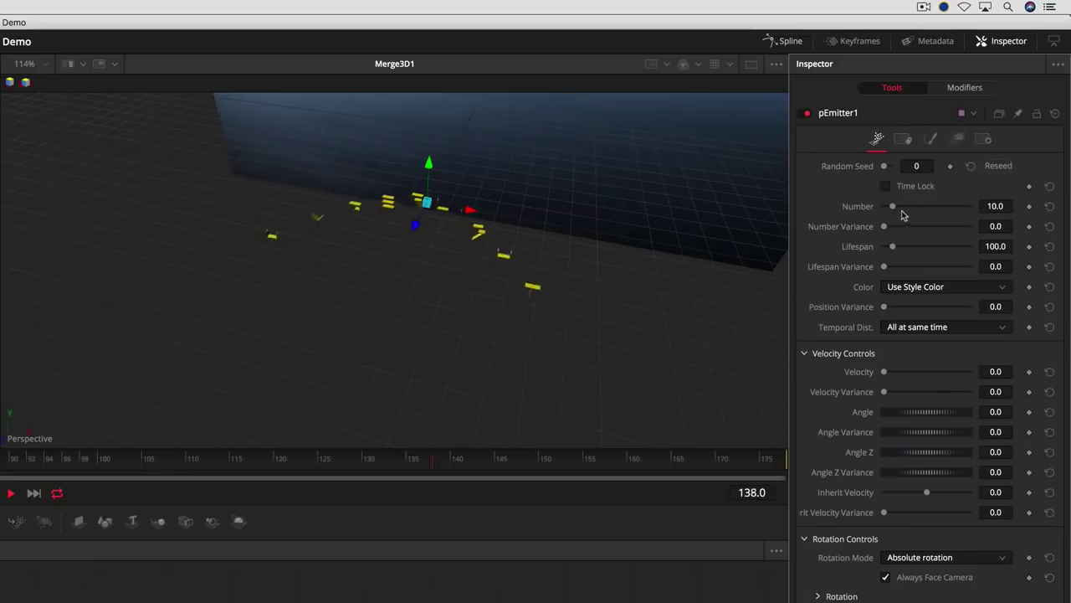
- Add number variance to pEmitter1's particles and make them a saturated yellow
{"action": "left_click_drag", "start_coordinate": [886, 226], "coordinate": [896, 227]}
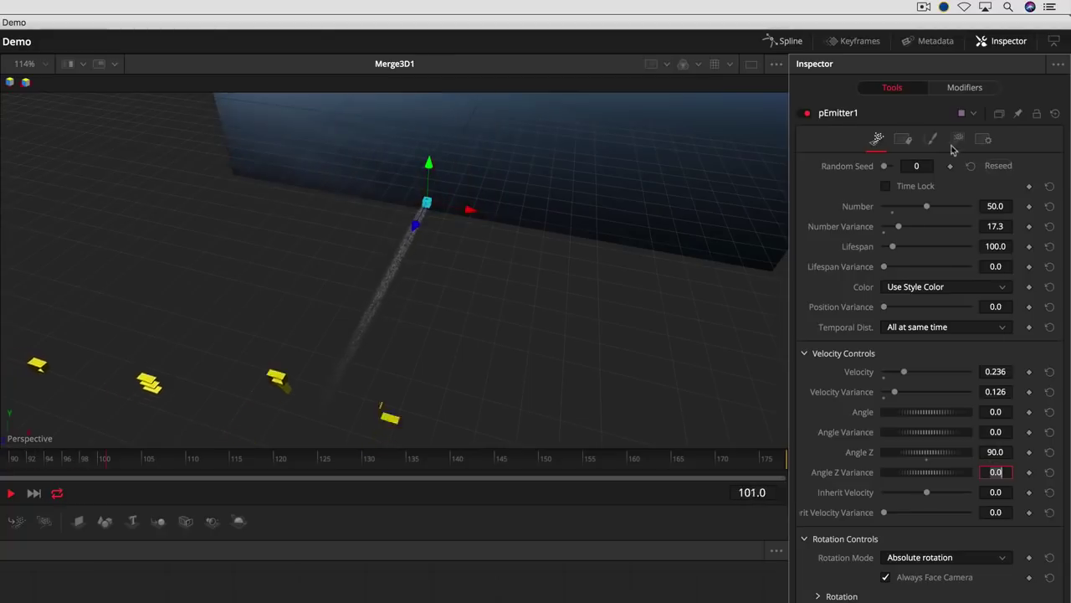
{"action": "left_click", "coordinate": [931, 139]}
{"action": "left_click", "coordinate": [996, 238]}
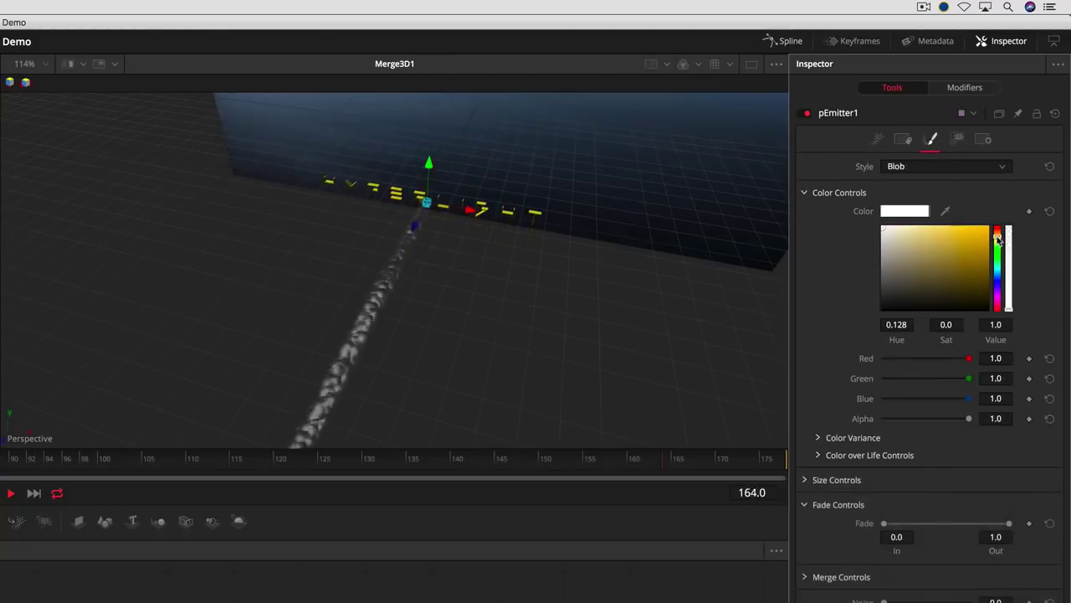
{"action": "left_click", "coordinate": [961, 231]}
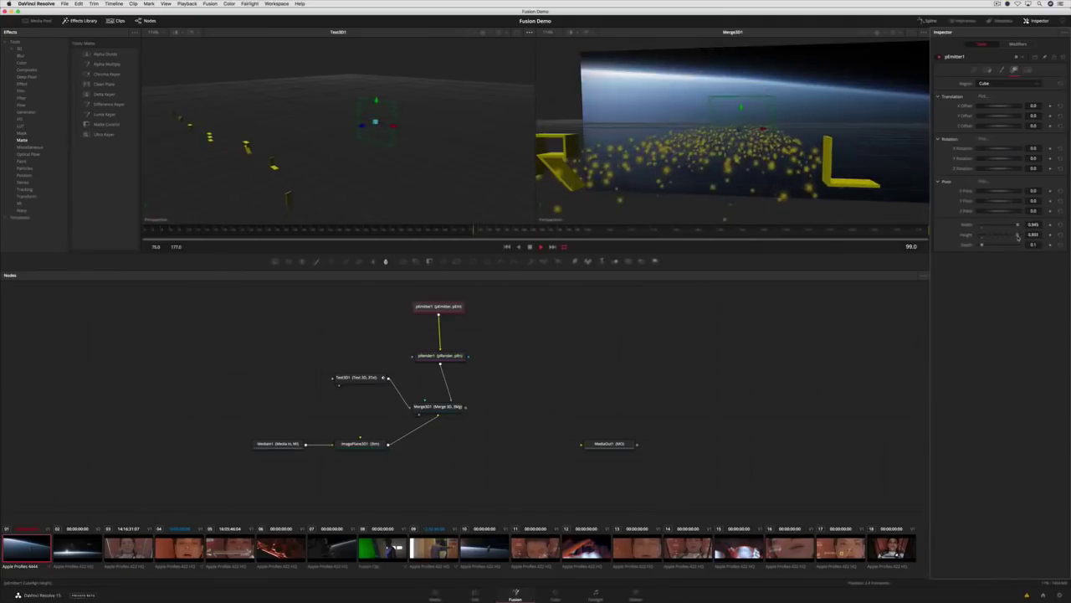
- Deepen the emitter region, set Region to Mesh, and connect Text3D1 as the emitter mesh
{"action": "left_click_drag", "start_coordinate": [982, 244], "coordinate": [1018, 244]}
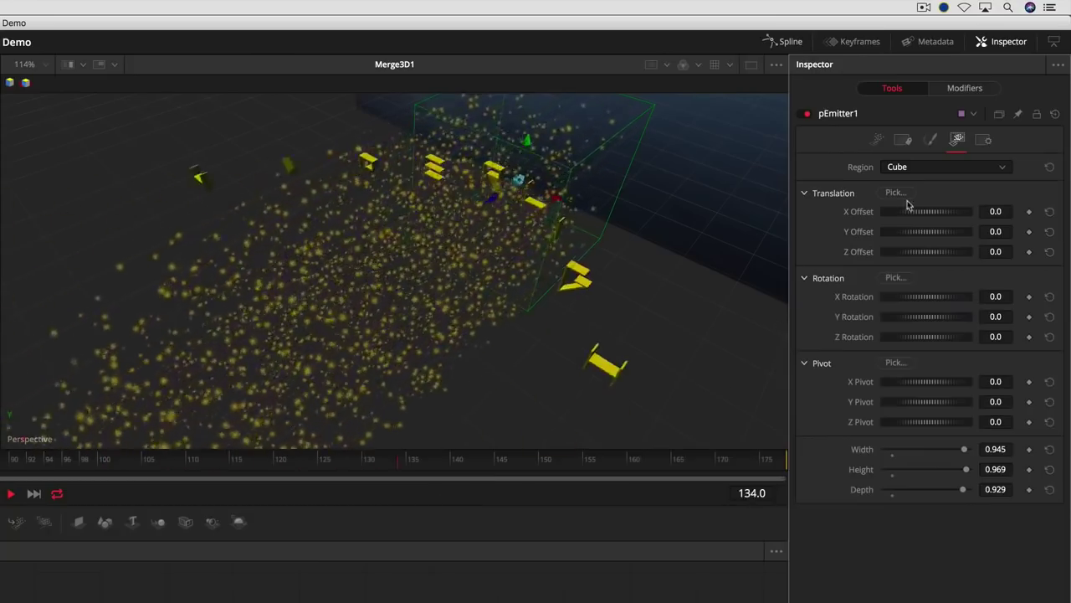
{"action": "left_click", "coordinate": [950, 168]}
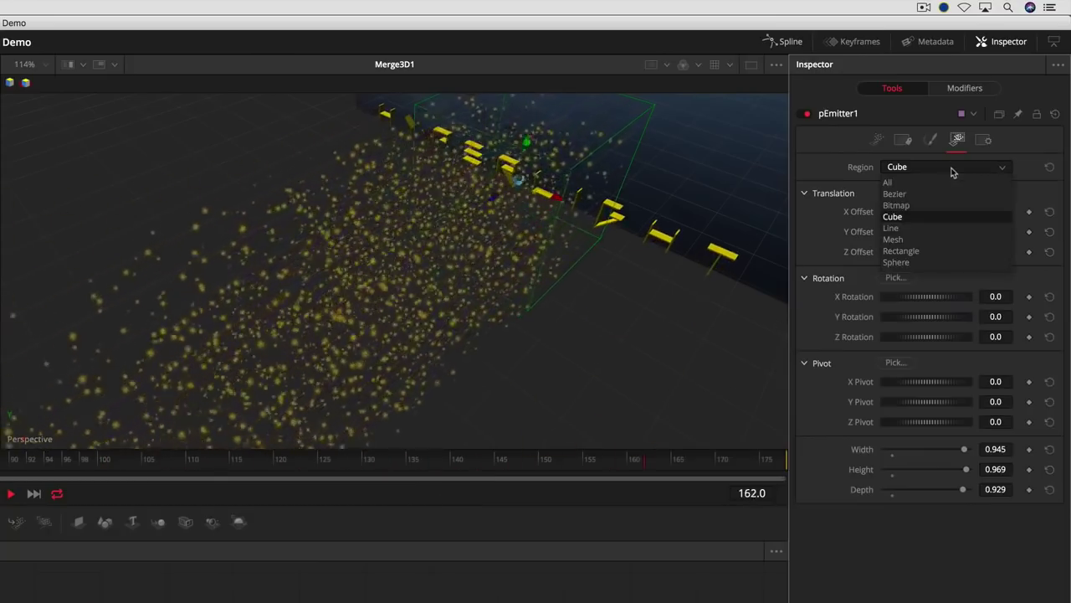
{"action": "left_click", "coordinate": [943, 243]}
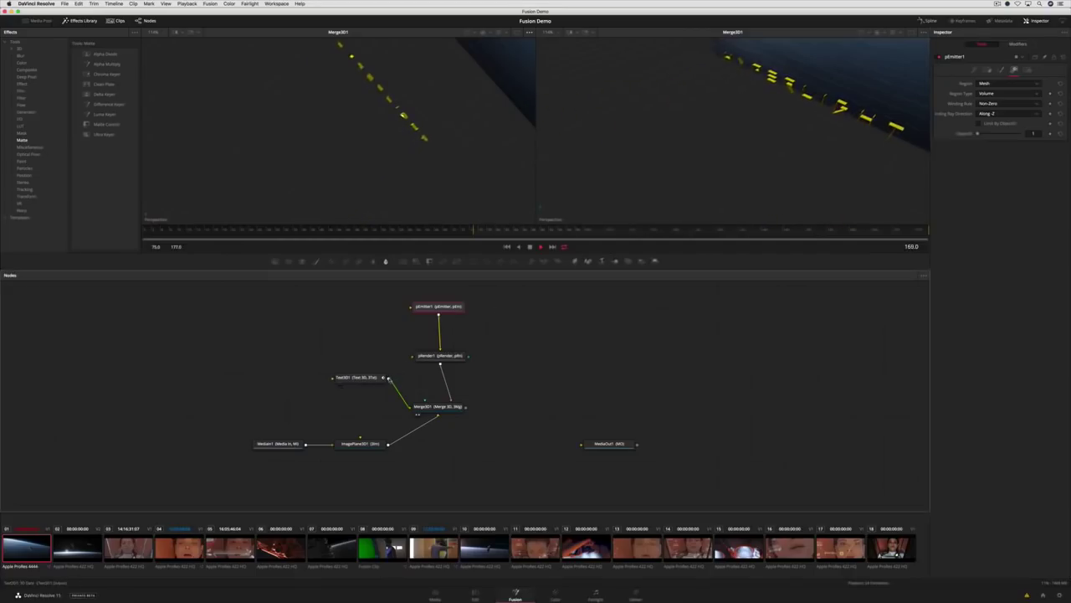
{"action": "left_click_drag", "start_coordinate": [404, 326], "coordinate": [412, 309]}
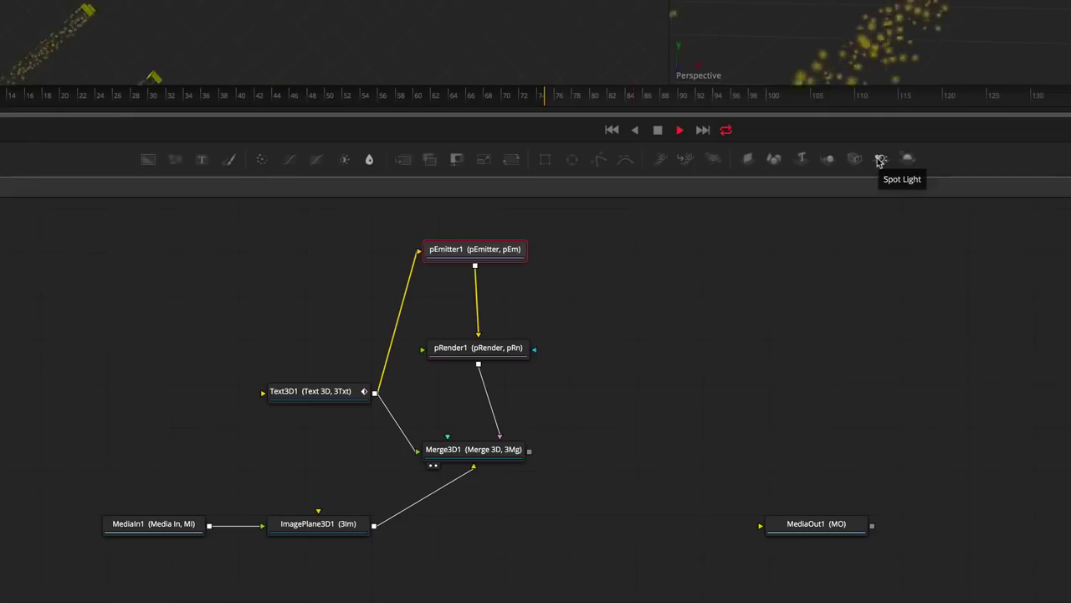
- Add a SpotLight1 node and connect it into Merge3D1
{"action": "left_click_drag", "start_coordinate": [878, 161], "coordinate": [514, 455]}
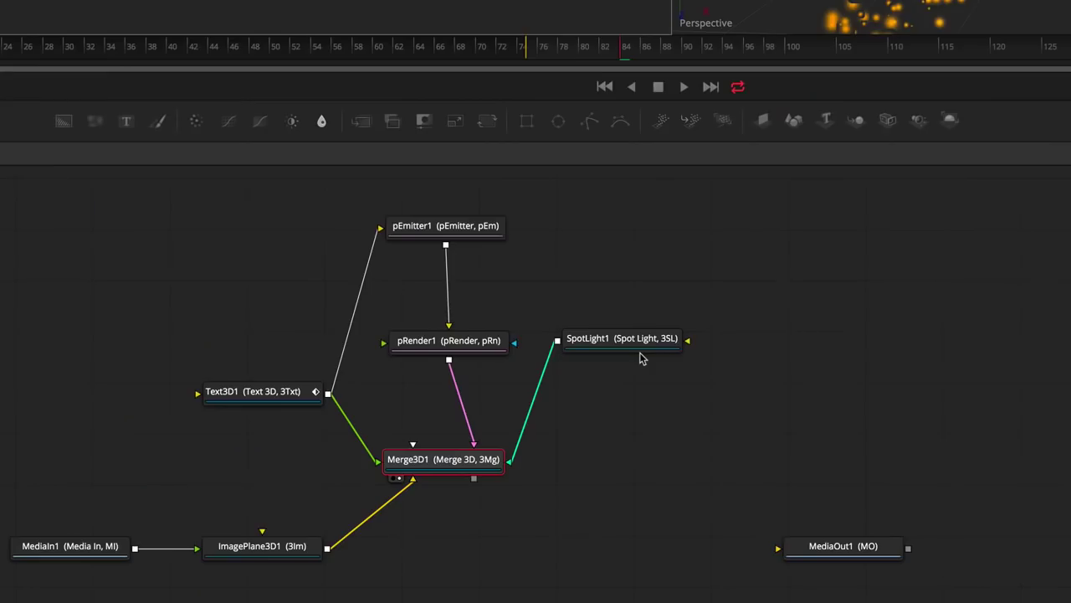
- Insert a Renderer3D node after Merge3D1, route it to MediaOut1, and play the comp
{"action": "key", "text": "shift+space"}
{"action": "type", "text": "render"}
{"action": "key", "text": "Return"}
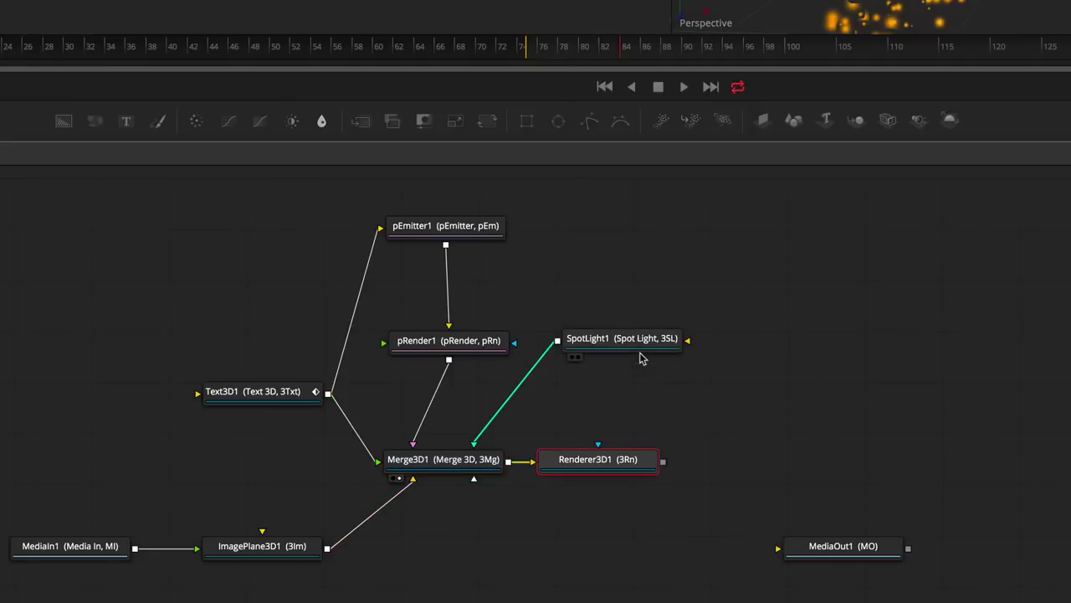
{"action": "left_click_drag", "start_coordinate": [663, 462], "coordinate": [797, 556]}
{"action": "key", "text": "space"}
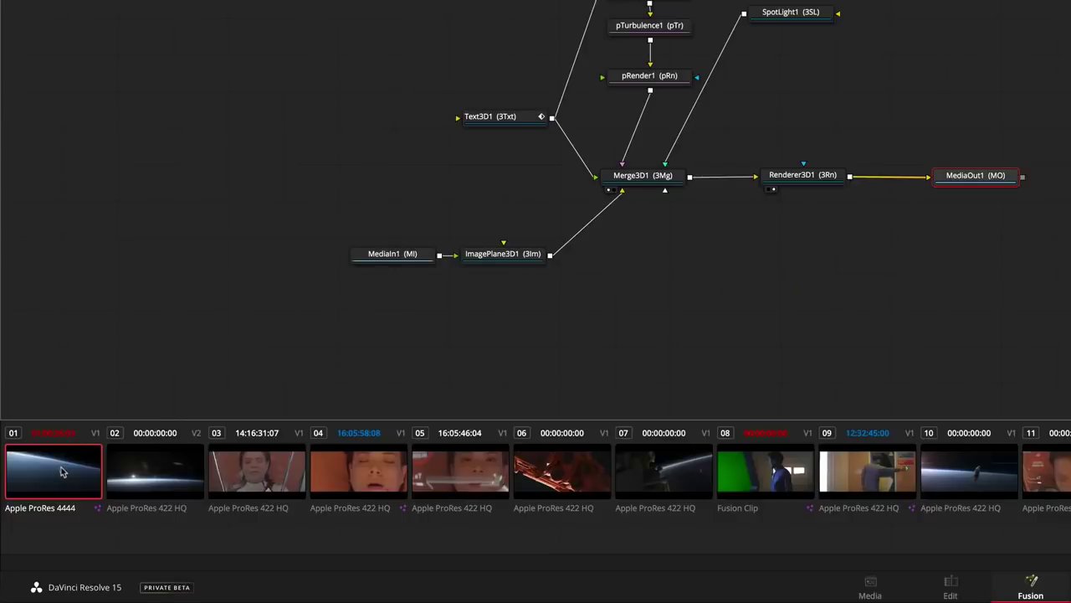
- Load Composition 2 for clip 01 in the clip strip
{"action": "right_click", "coordinate": [61, 471]}
{"action": "mouse_move", "coordinate": [176, 506]}
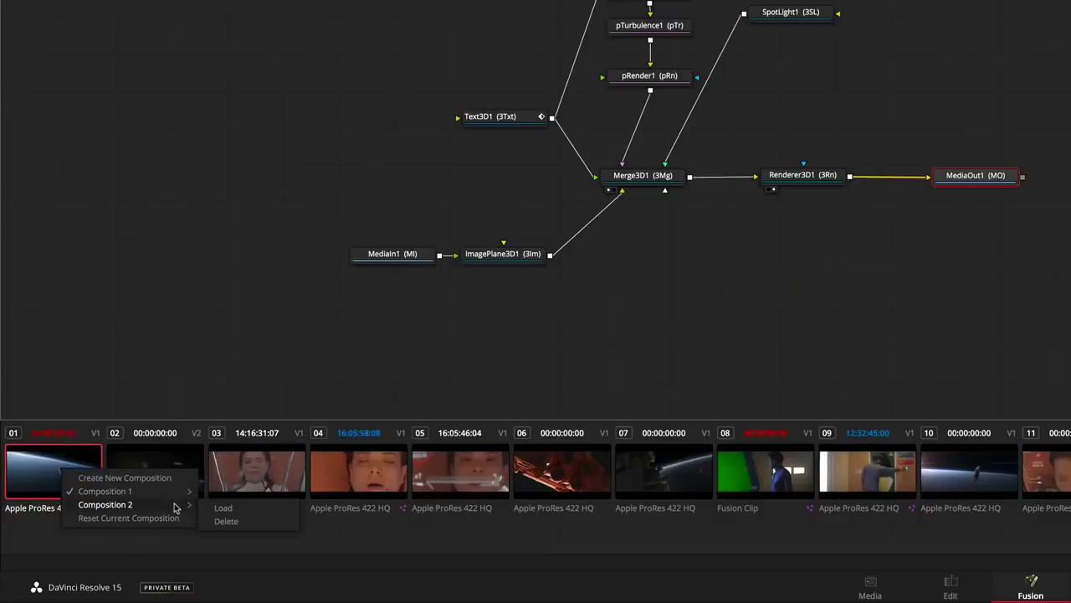
{"action": "left_click", "coordinate": [224, 508]}
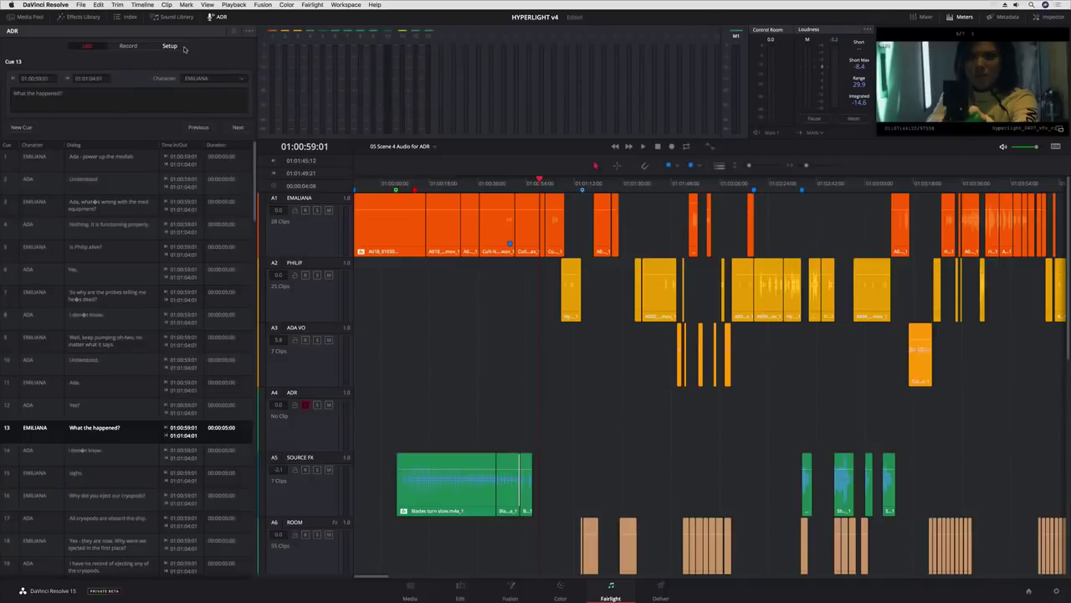
- Set the ADR Record Track to ADR and Guide Track to A1, then import cues from CSV
{"action": "left_click", "coordinate": [171, 46]}
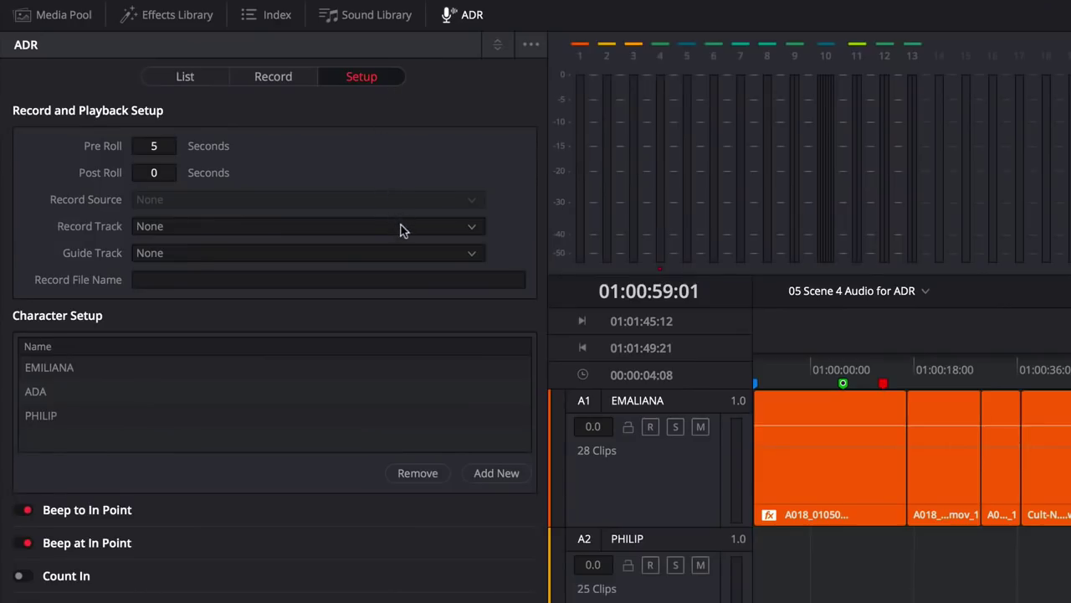
{"action": "left_click", "coordinate": [398, 227]}
{"action": "left_click", "coordinate": [392, 327]}
{"action": "left_click", "coordinate": [388, 255]}
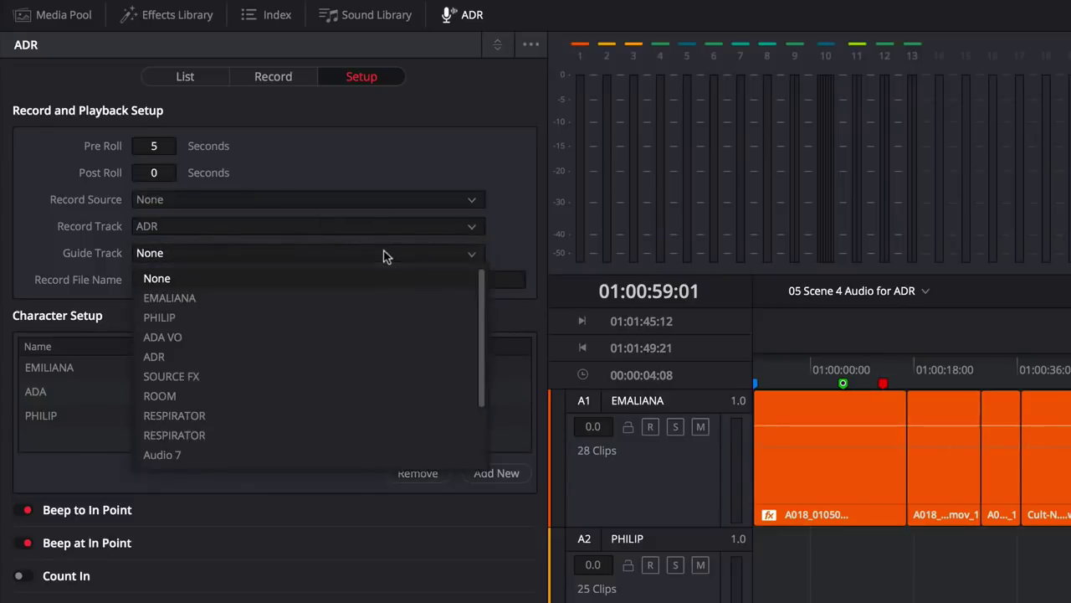
{"action": "left_click", "coordinate": [388, 305]}
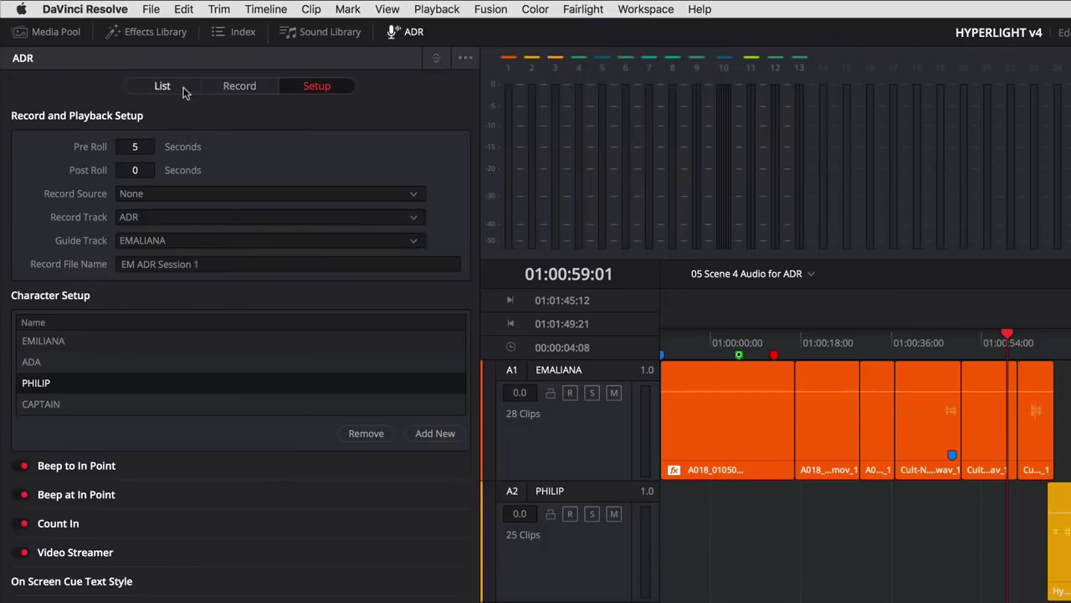
{"action": "left_click", "coordinate": [163, 87]}
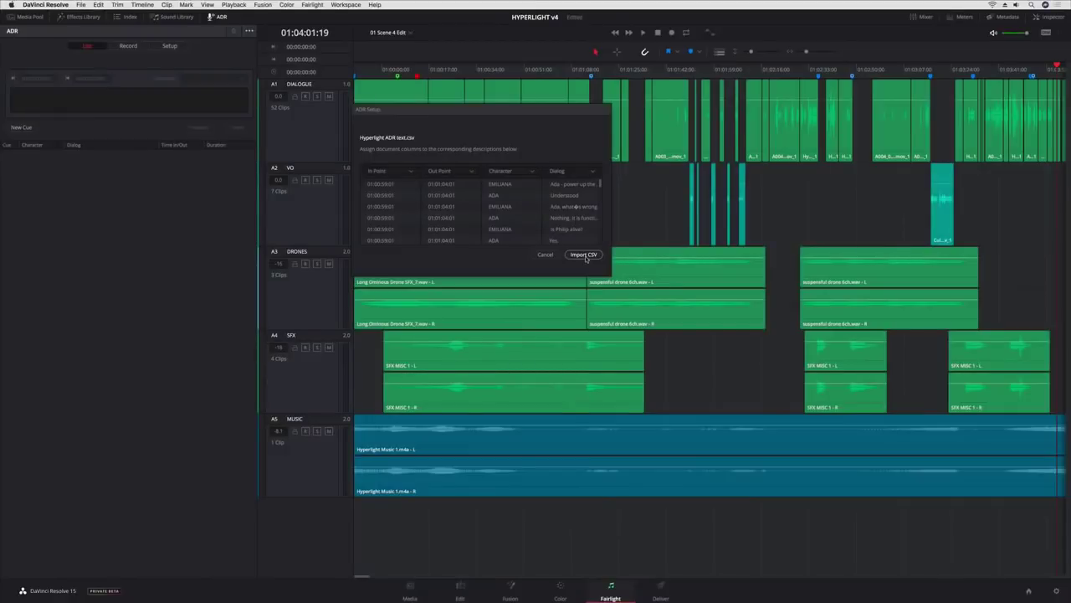
{"action": "left_click", "coordinate": [584, 254]}
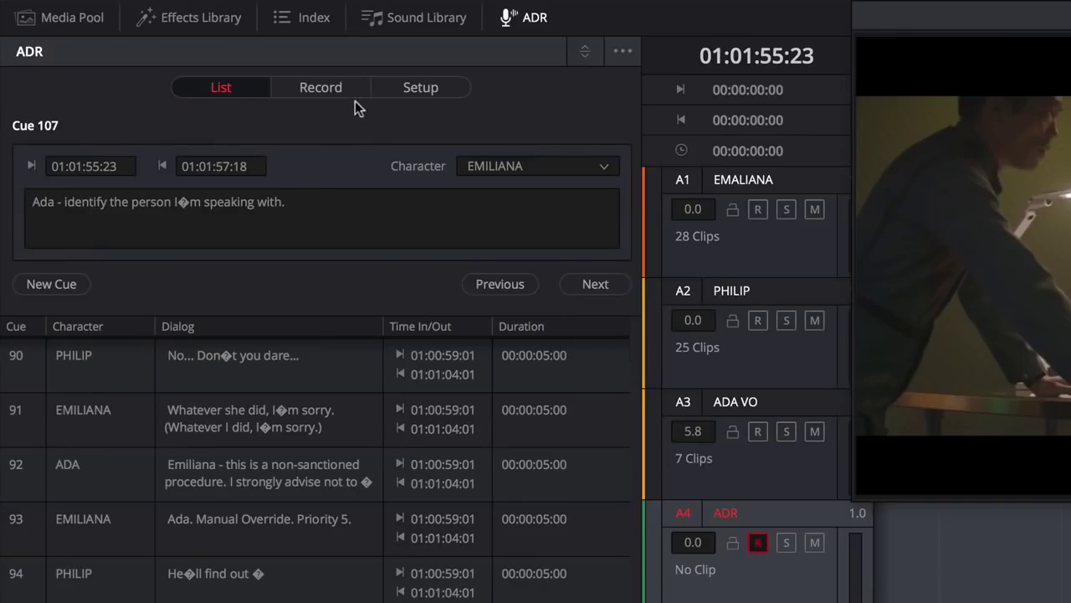
- Bring up cue 107's recording controls, rehearse the cue once, then record an ADR take
{"action": "left_click", "coordinate": [349, 90]}
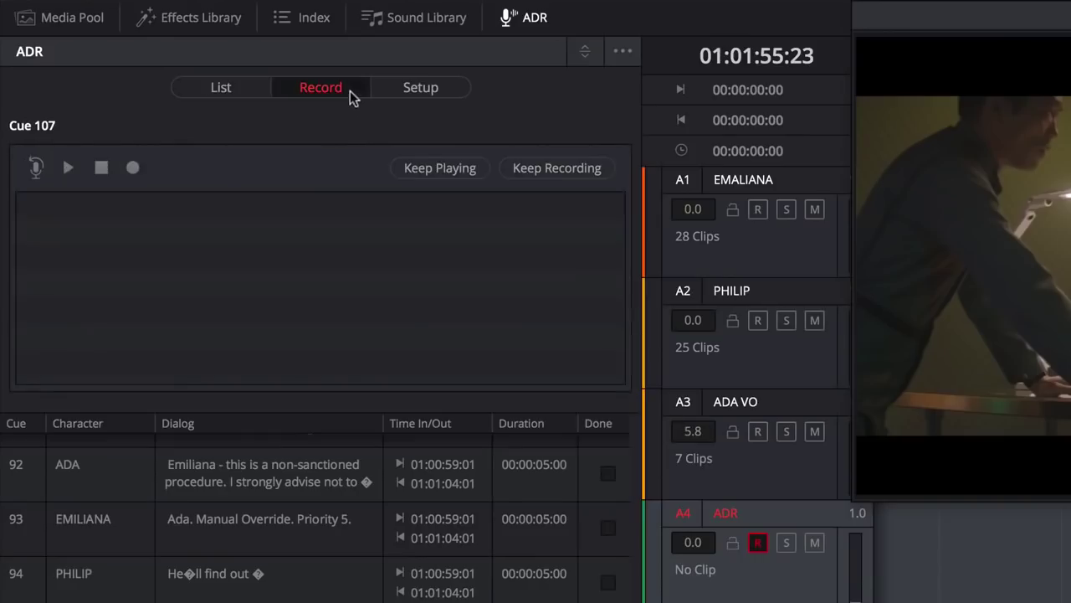
{"action": "left_click", "coordinate": [36, 167]}
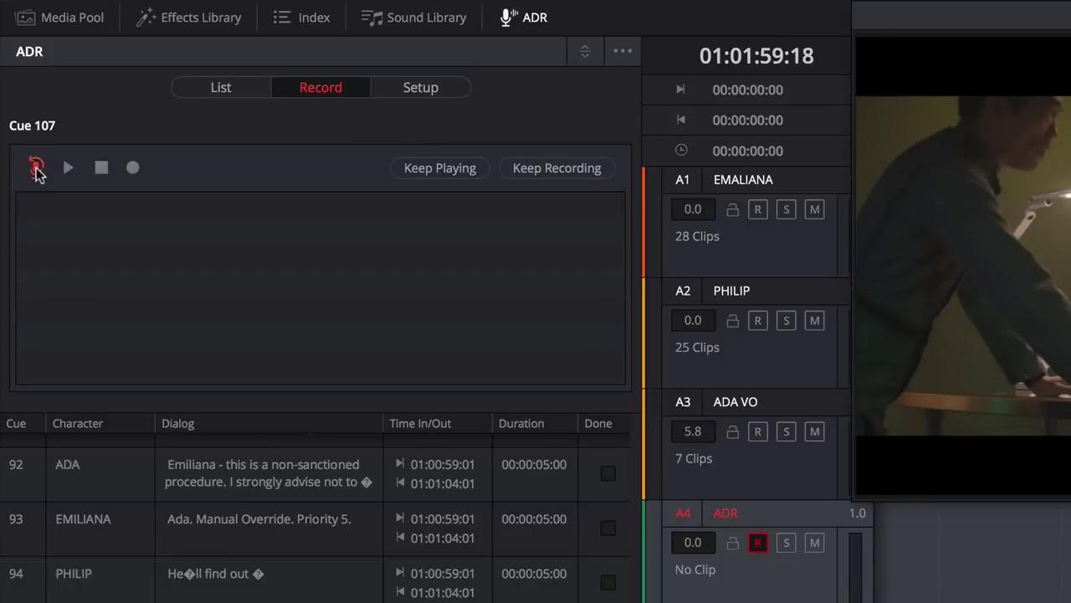
{"action": "left_click", "coordinate": [36, 168]}
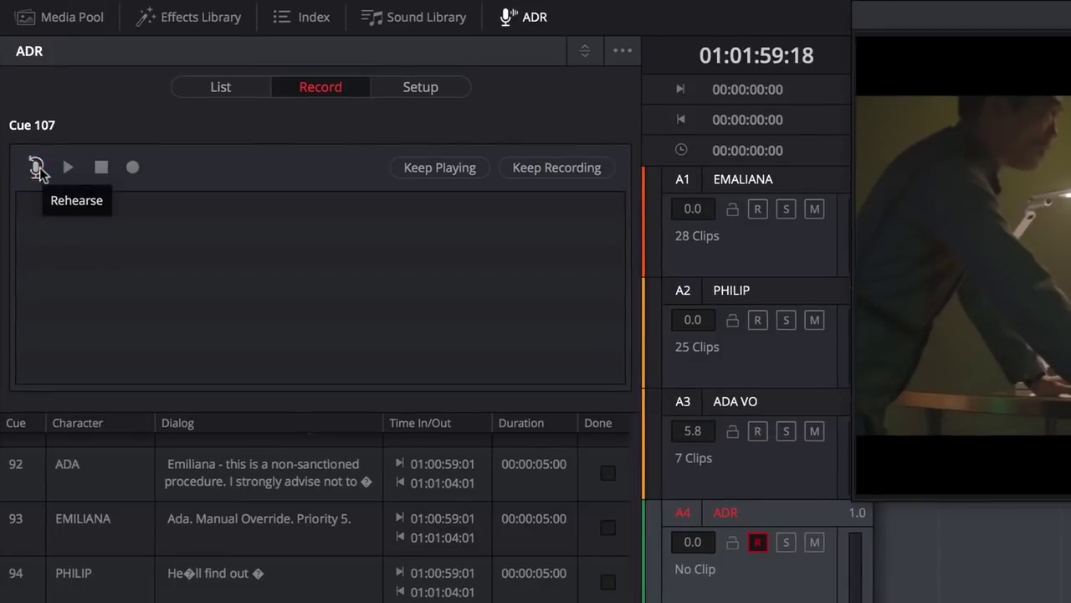
{"action": "left_click", "coordinate": [133, 169]}
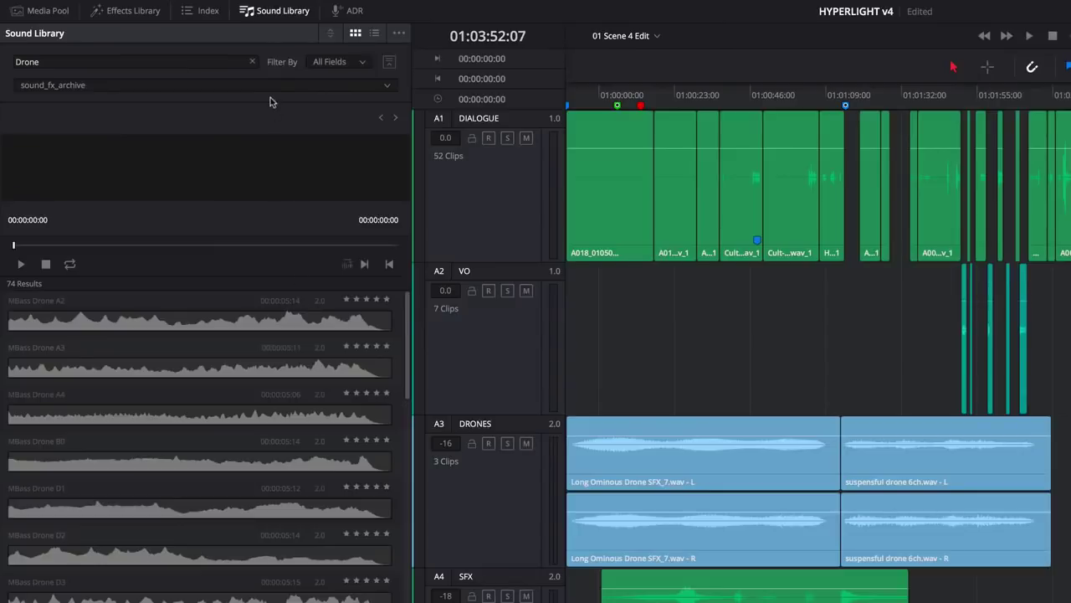
- Filter the Drone results to scifi_space_collection and play the Long Ominous Drone SFX 7 preview
{"action": "left_click", "coordinate": [268, 94]}
{"action": "left_click", "coordinate": [259, 130]}
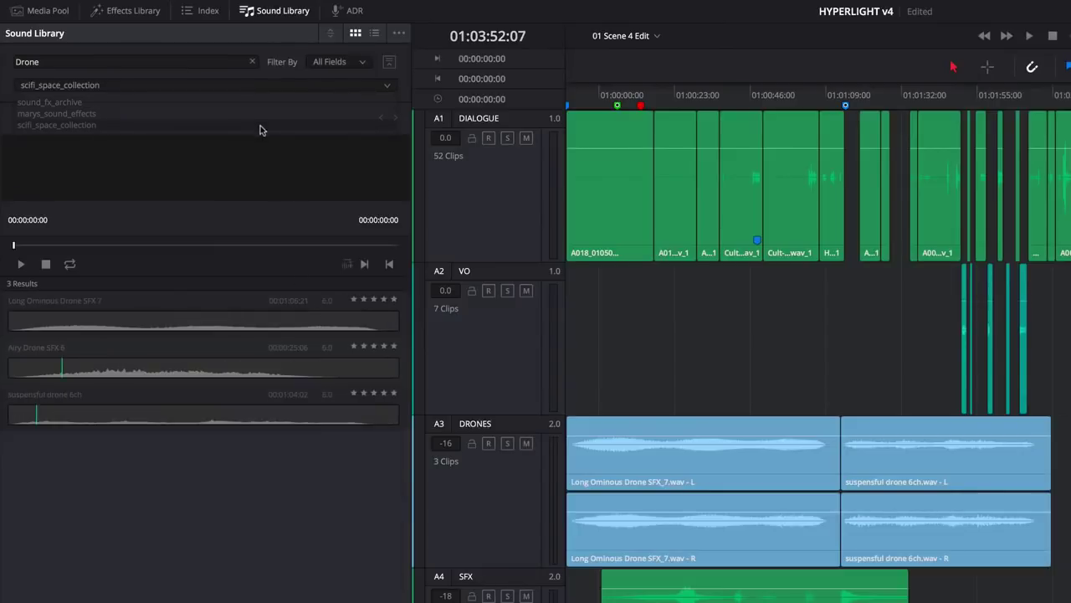
{"action": "left_click", "coordinate": [239, 320]}
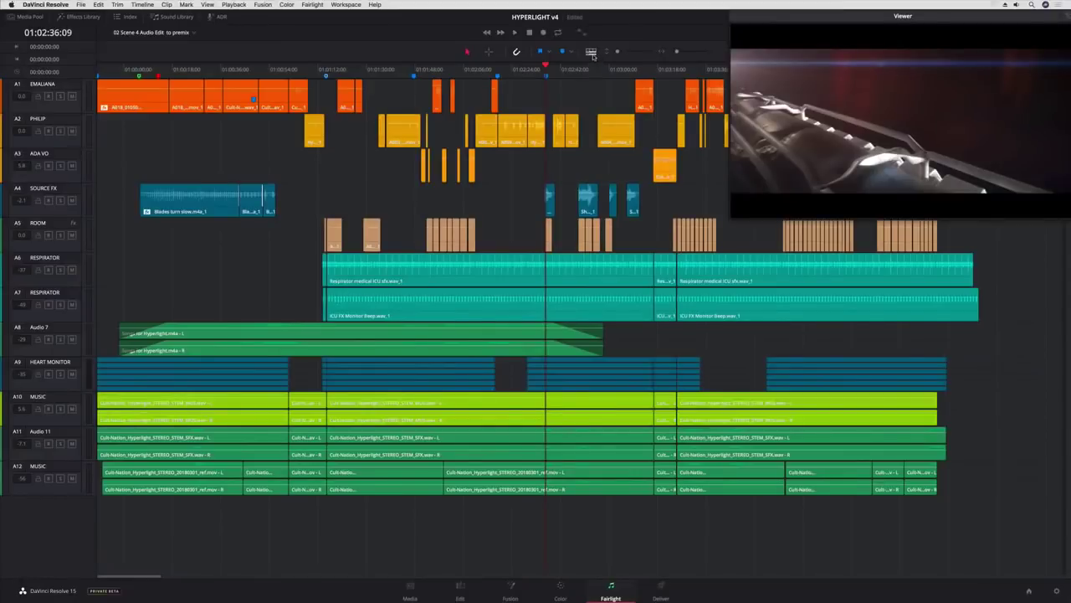
- Show the video track above the Fairlight audio tracks and play the timeline
{"action": "left_click", "coordinate": [590, 53]}
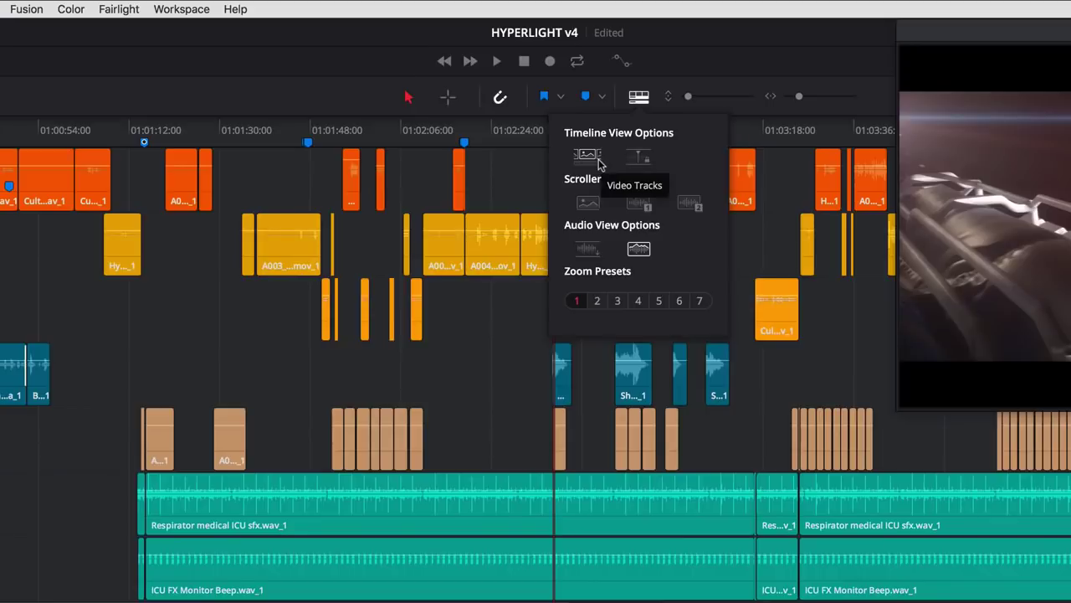
{"action": "left_click", "coordinate": [598, 162]}
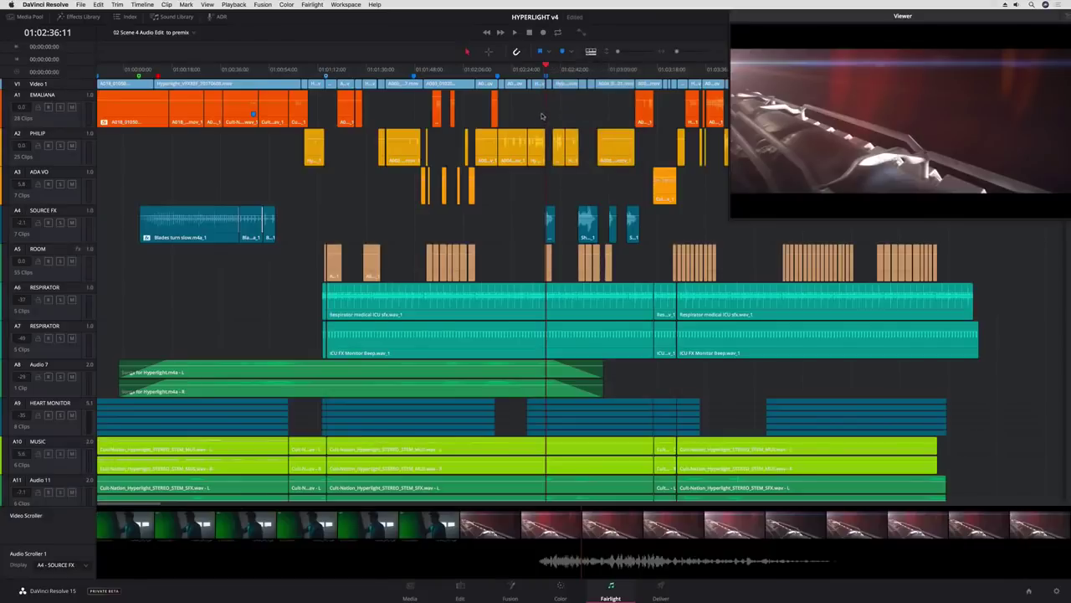
{"action": "key", "text": "space"}
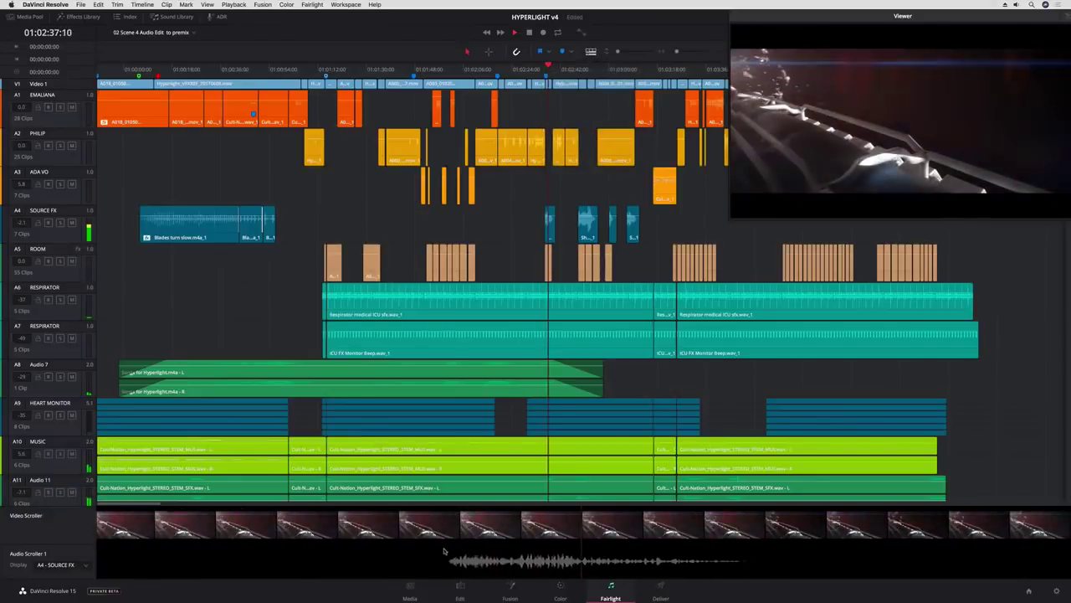
- Put the playhead on the green-screen shot and slide Space explosion SFX_4 to it
{"action": "left_click", "coordinate": [446, 547]}
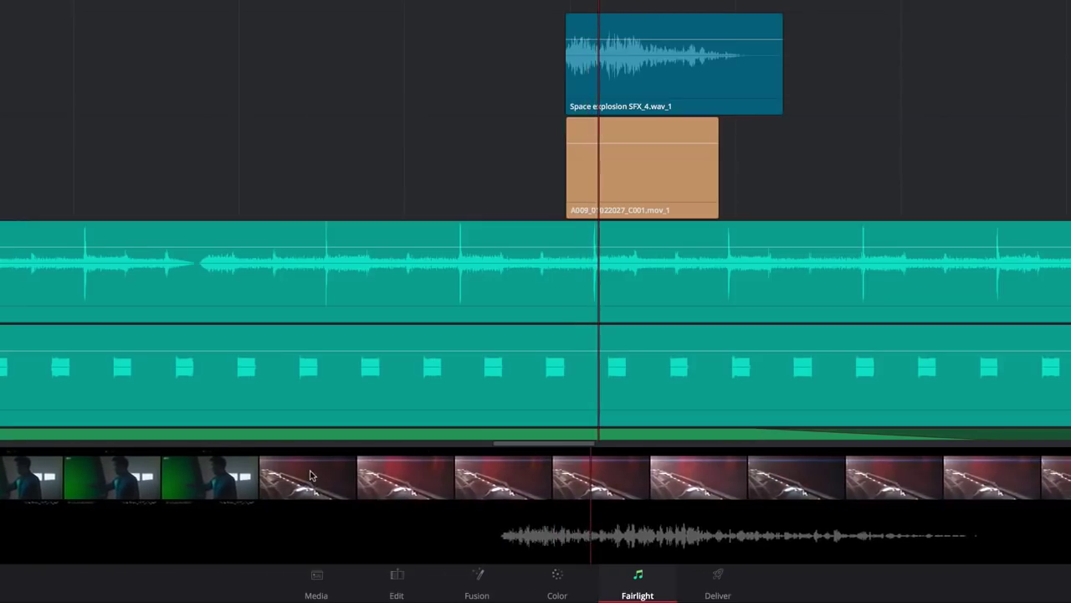
{"action": "left_click", "coordinate": [306, 477]}
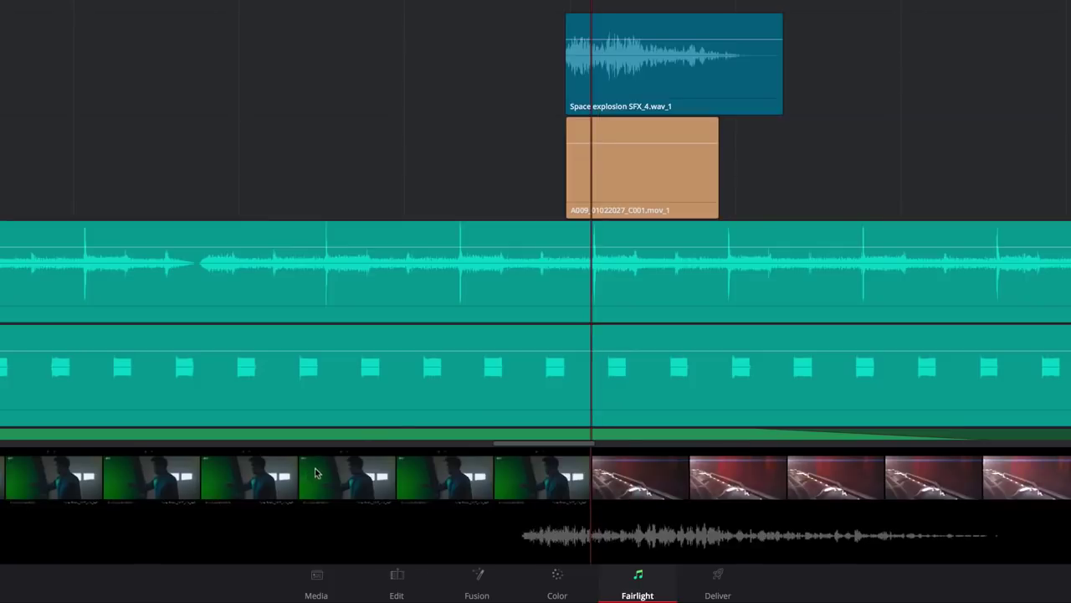
{"action": "left_click_drag", "start_coordinate": [601, 99], "coordinate": [629, 96]}
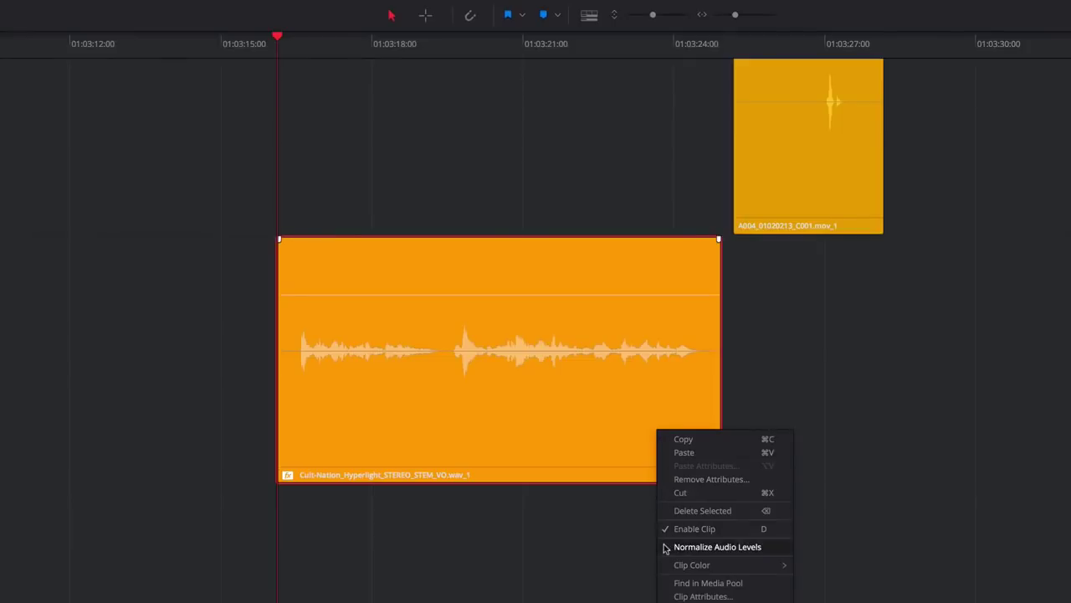
- Normalize the STEREO_STEM_VO.wav_1 voice-over clip to a -5 dBFS reference level
{"action": "left_click", "coordinate": [665, 548]}
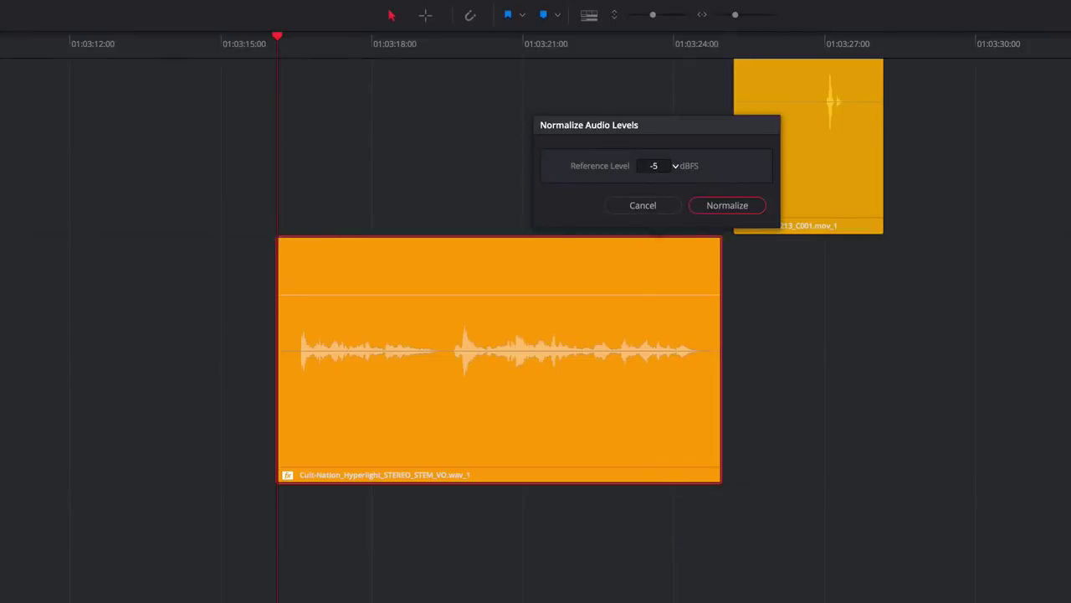
{"action": "left_click", "coordinate": [695, 209]}
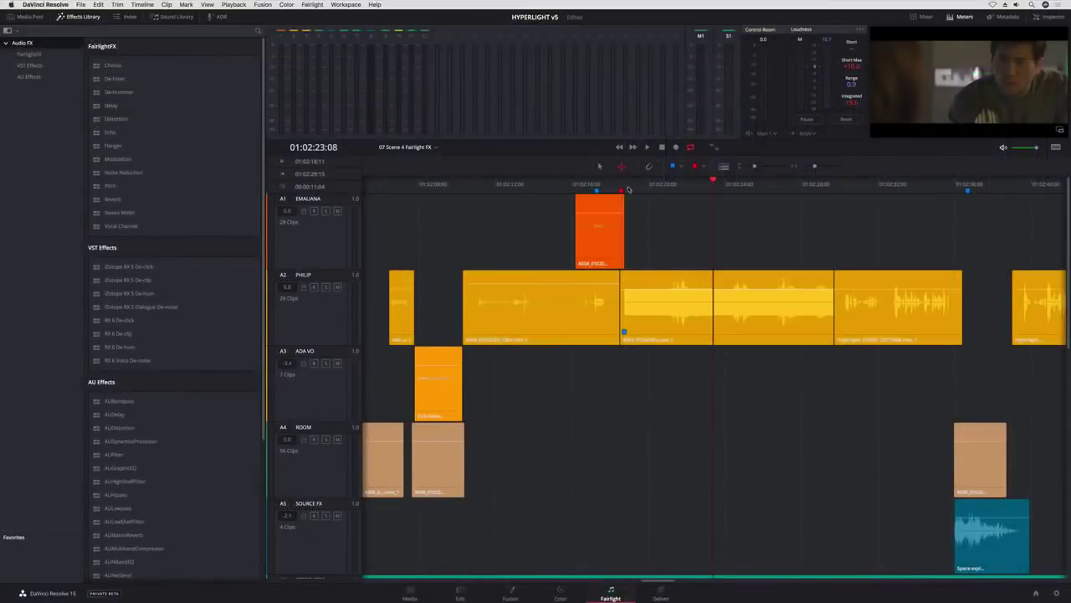
- Put a 60 Hz De-Hummer with slightly higher amount on the A2 clip, and raise Noise Reduction dry/wet
{"action": "left_click", "coordinate": [646, 282]}
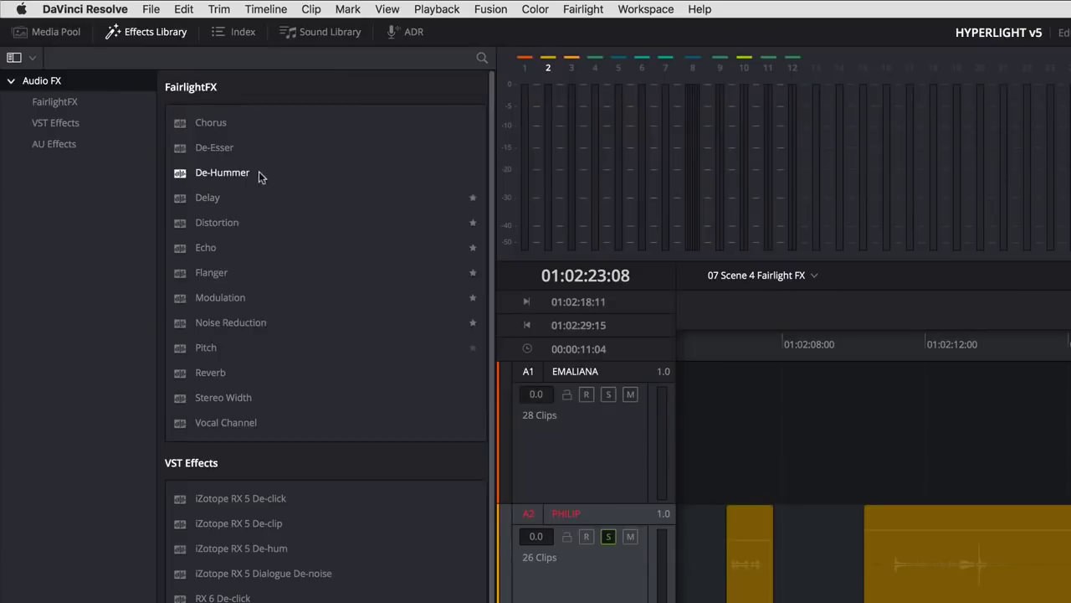
{"action": "left_click_drag", "start_coordinate": [142, 93], "coordinate": [636, 282]}
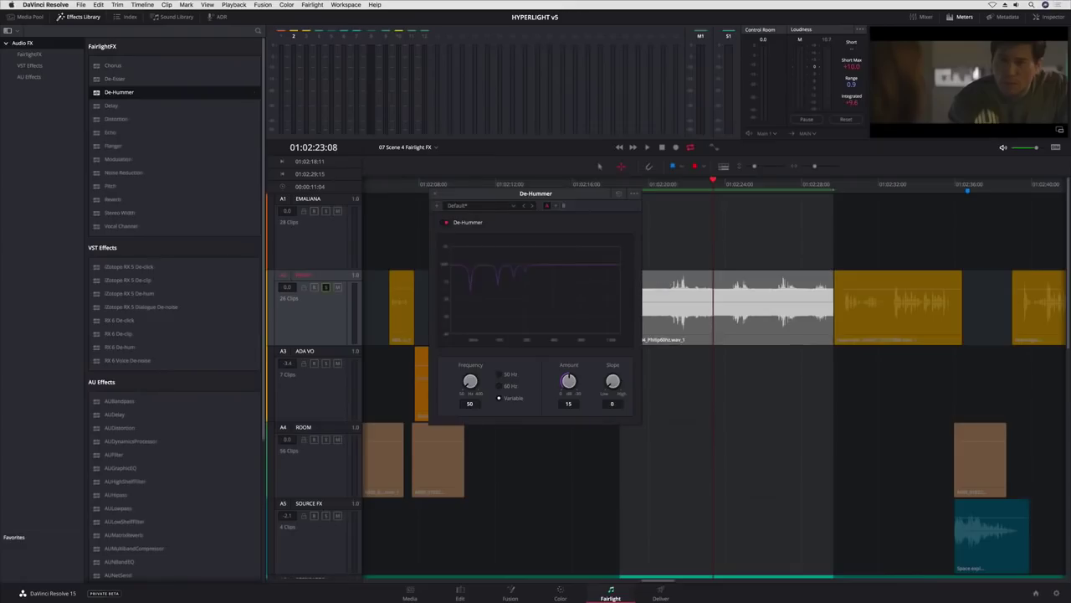
{"action": "left_click", "coordinate": [499, 386]}
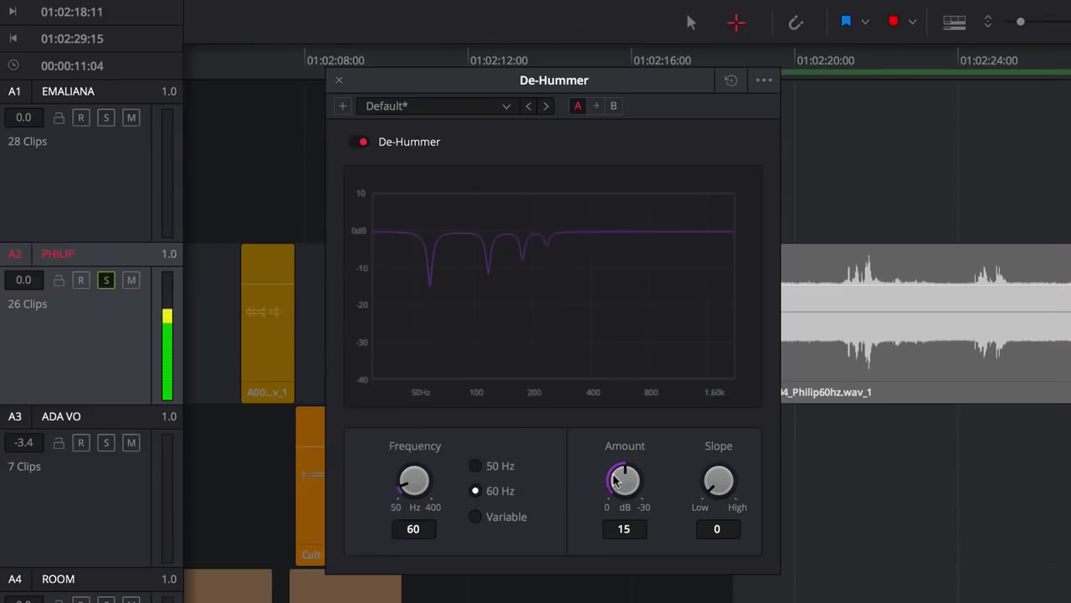
{"action": "left_click_drag", "start_coordinate": [616, 480], "coordinate": [687, 464]}
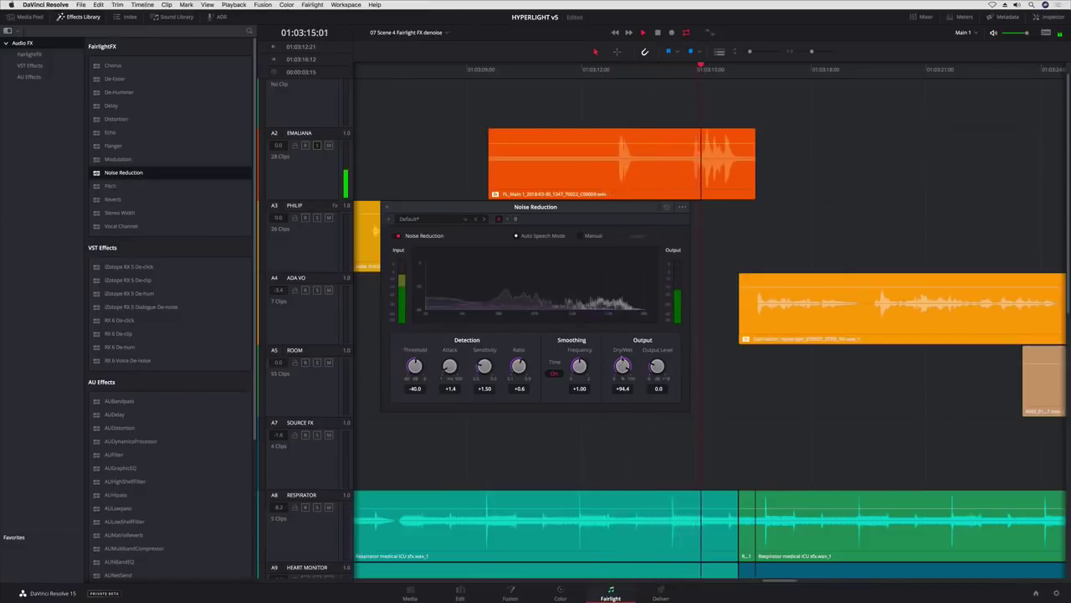
{"action": "left_click_drag", "start_coordinate": [623, 366], "coordinate": [622, 358]}
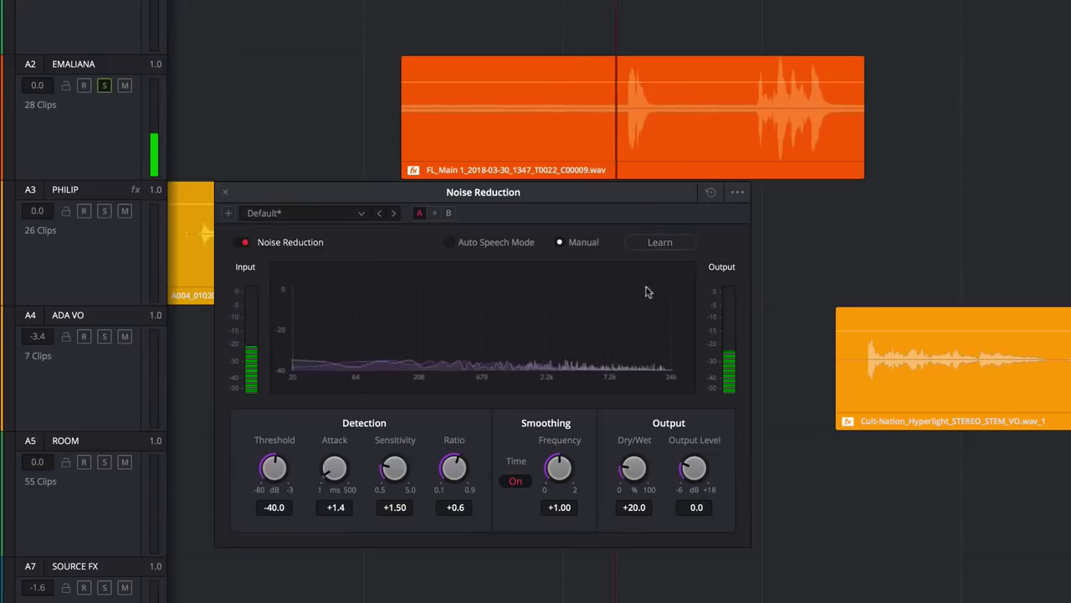
{"action": "left_click_drag", "start_coordinate": [634, 468], "coordinate": [774, 398]}
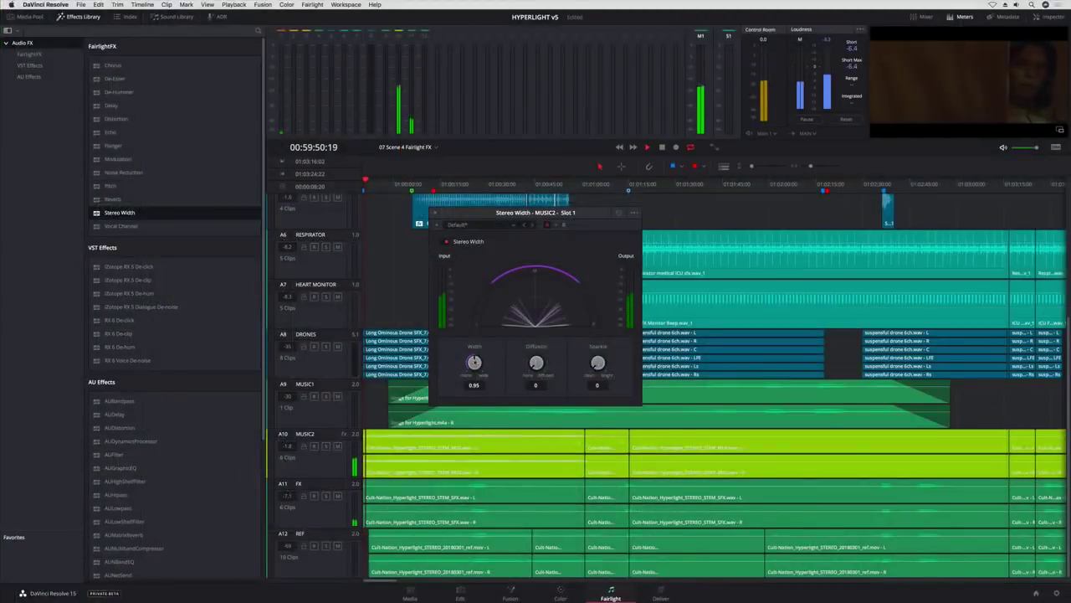
- Set MUSIC2 Stereo Width to 2, then add a wider-range, lower-frequency De-Esser on track A1
{"action": "mouse_move", "coordinate": [467, 362]}
{"action": "left_mouse_down"}
{"action": "mouse_move", "coordinate": [443, 374]}
{"action": "mouse_move", "coordinate": [455, 369]}
{"action": "left_mouse_up"}
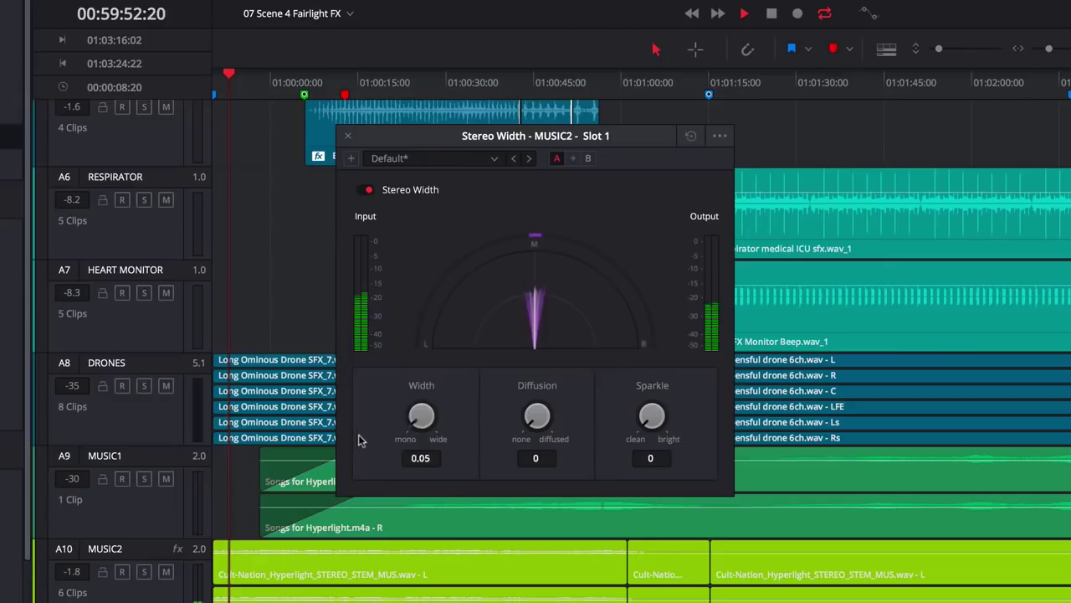
{"action": "left_click_drag", "start_coordinate": [387, 429], "coordinate": [446, 422]}
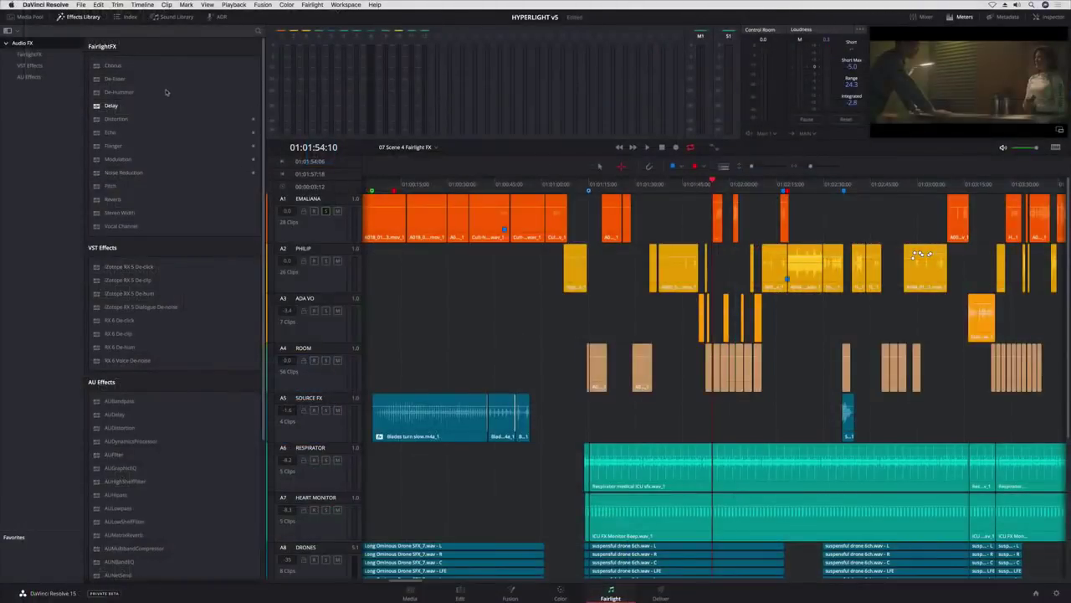
{"action": "left_click_drag", "start_coordinate": [114, 79], "coordinate": [330, 224]}
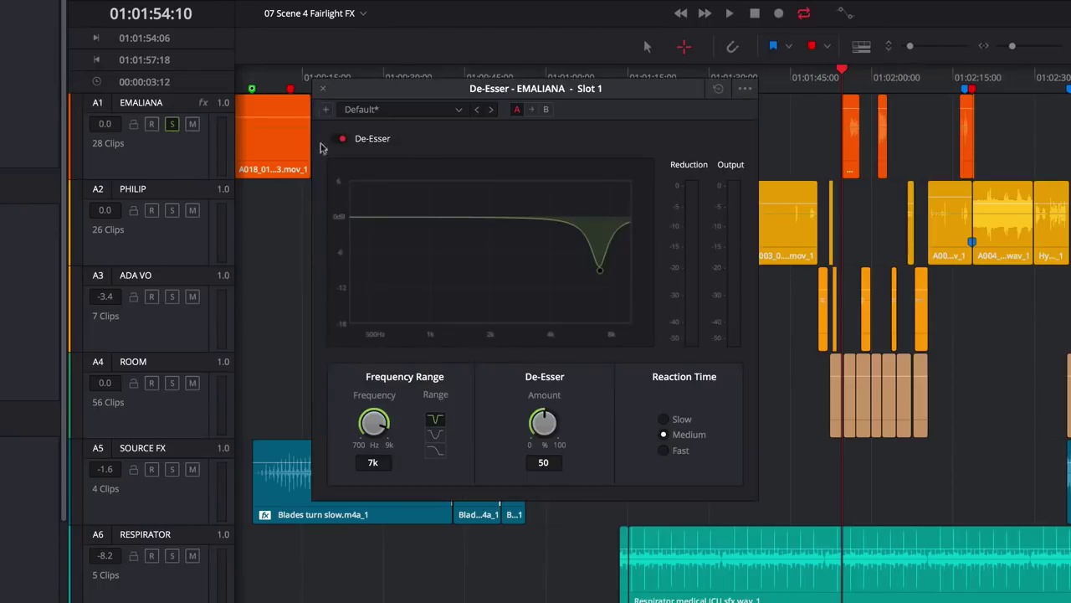
{"action": "left_click", "coordinate": [849, 142]}
{"action": "key", "text": "space"}
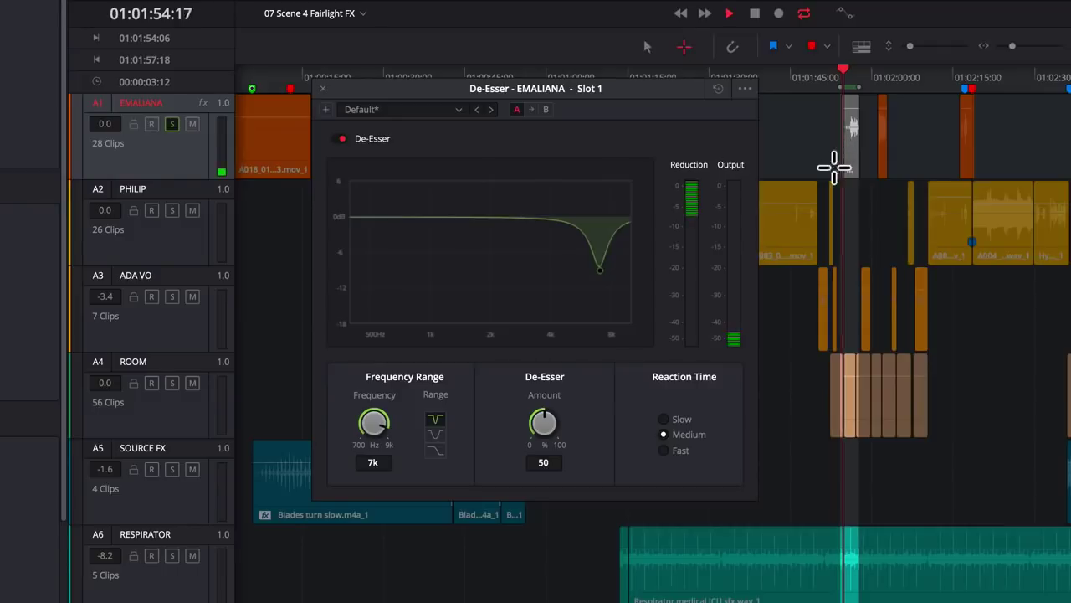
{"action": "left_click", "coordinate": [435, 433]}
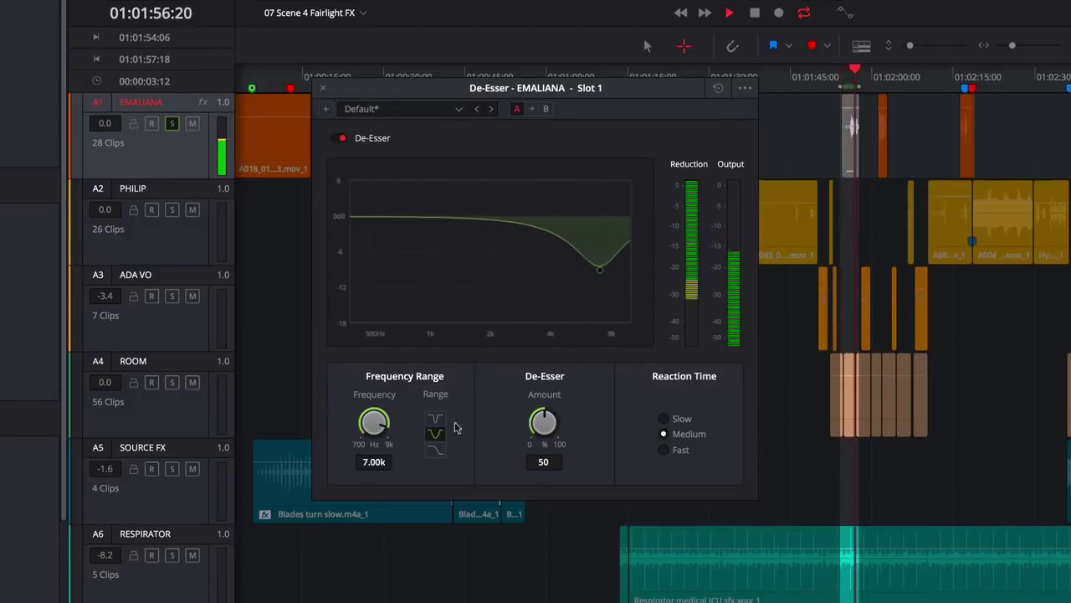
{"action": "left_click_drag", "start_coordinate": [600, 269], "coordinate": [549, 318]}
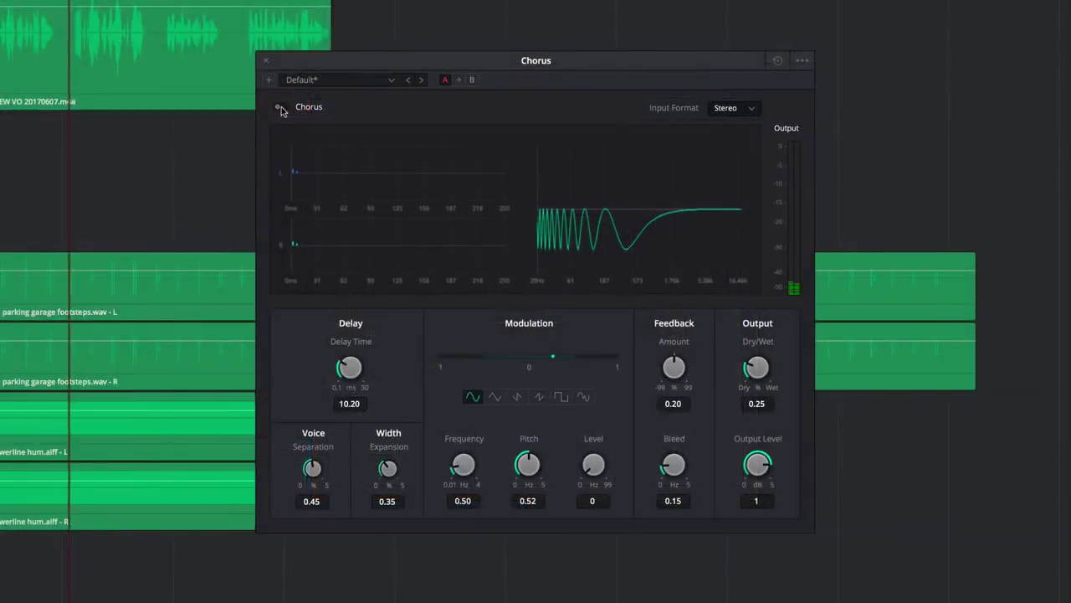
- Enable Chorus, raise Modulation Rate to 9.55, and drop the Distortion Ceiling to -14.3
{"action": "left_click", "coordinate": [280, 108]}
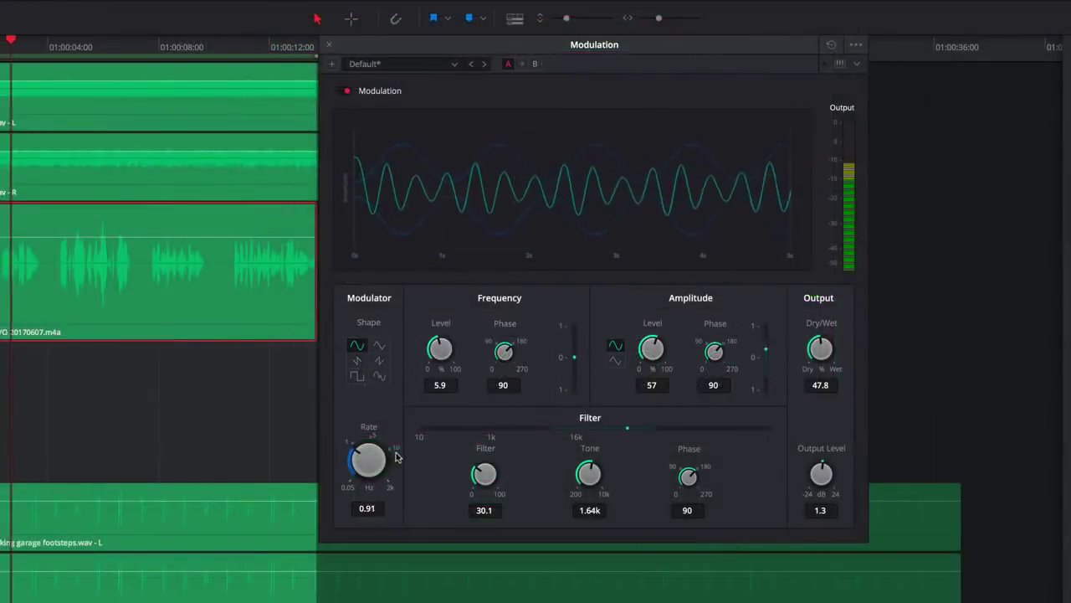
{"action": "left_click_drag", "start_coordinate": [366, 457], "coordinate": [457, 391]}
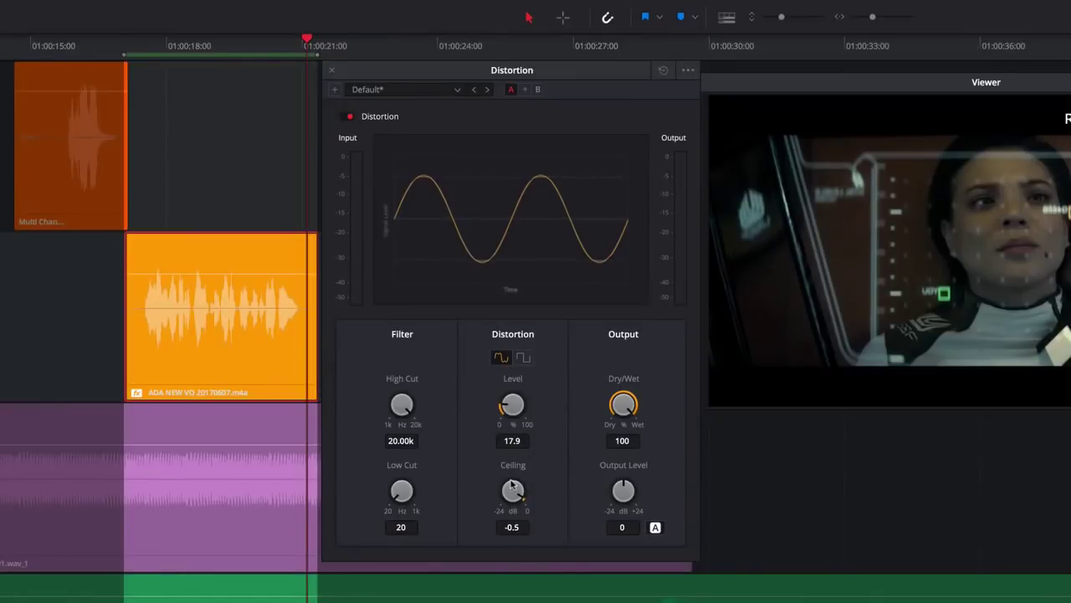
{"action": "left_click_drag", "start_coordinate": [511, 483], "coordinate": [466, 475]}
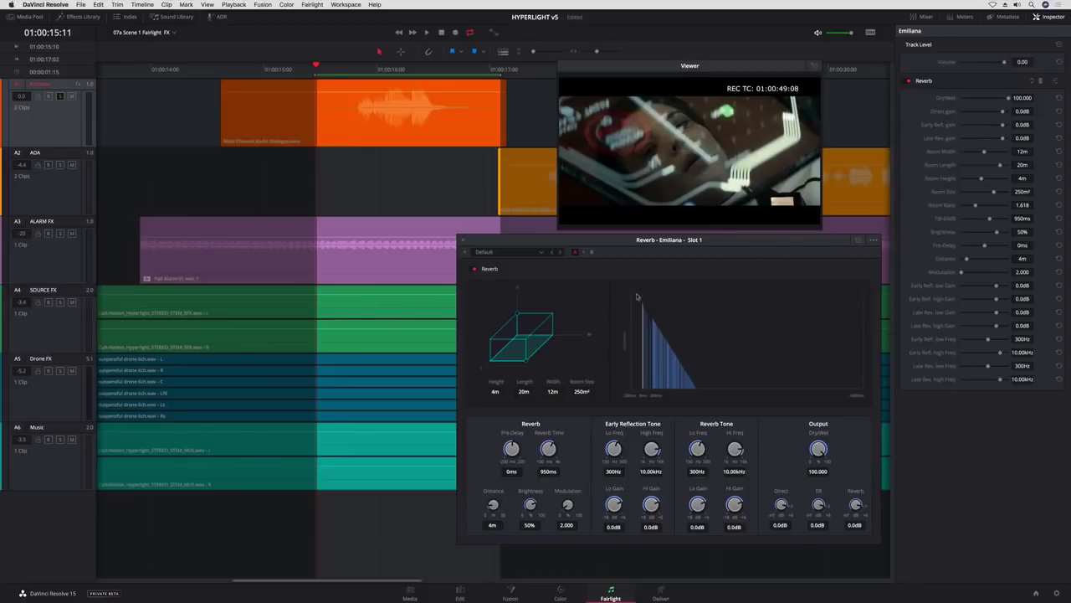
- Set the reverb room height to 10m and the Noise Reduction dry/wet to about 78.1
{"action": "left_click_drag", "start_coordinate": [520, 316], "coordinate": [518, 290]}
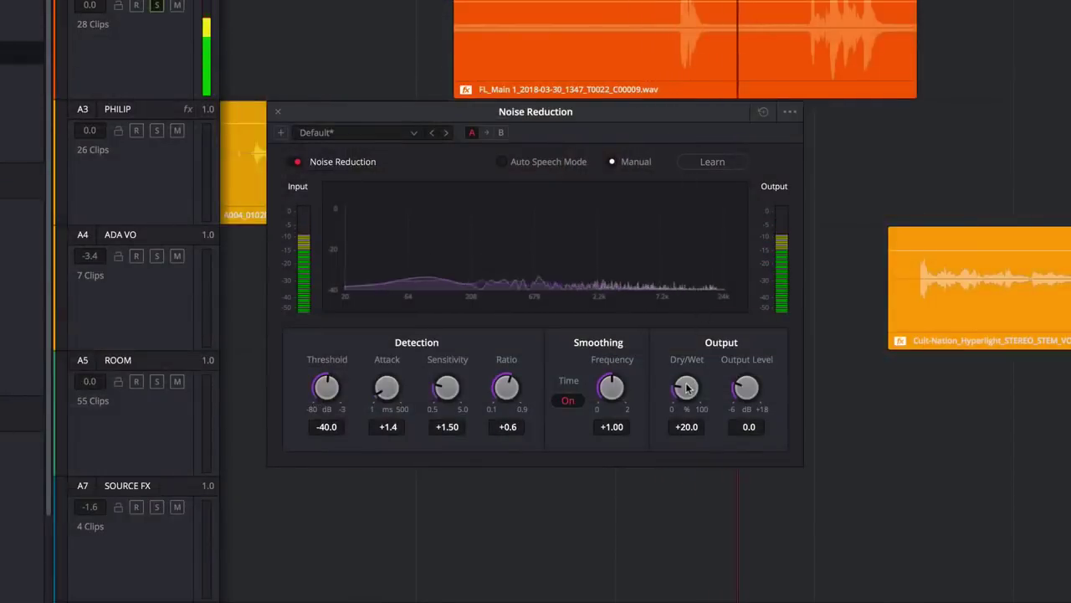
{"action": "left_click_drag", "start_coordinate": [687, 387], "coordinate": [809, 327]}
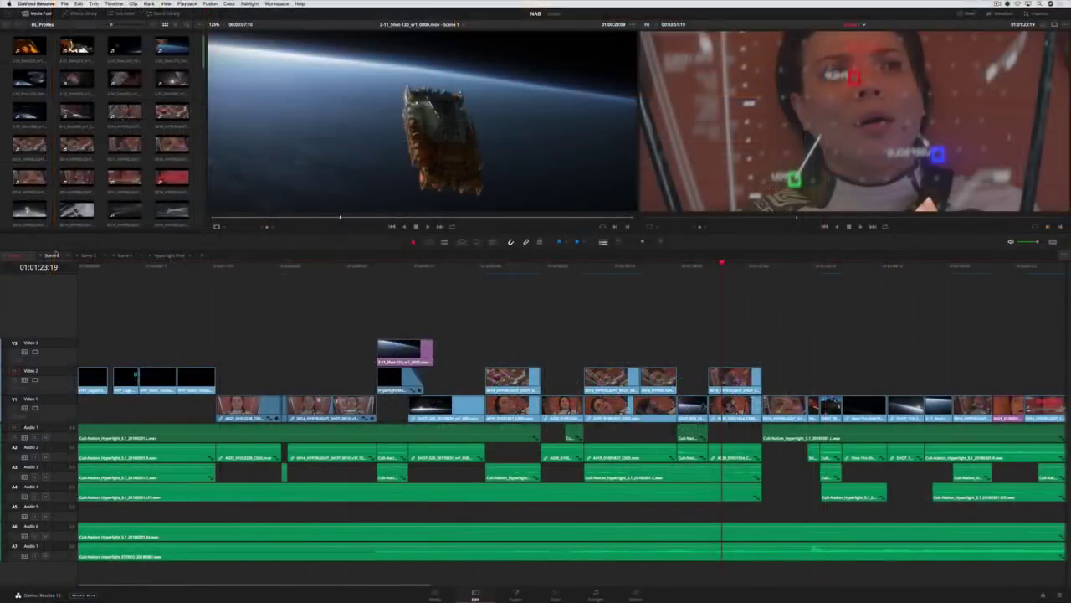
- Browse the Scene 2, 3 and 4 timelines, then move the Patch Replacer source over the ship and play
{"action": "left_click", "coordinate": [55, 256]}
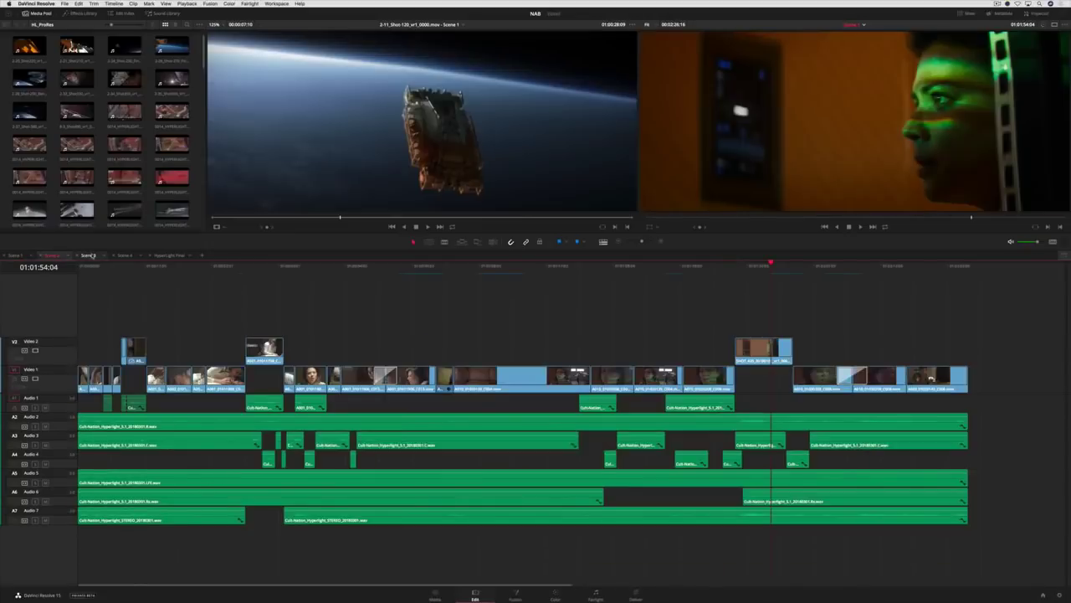
{"action": "left_click", "coordinate": [92, 256]}
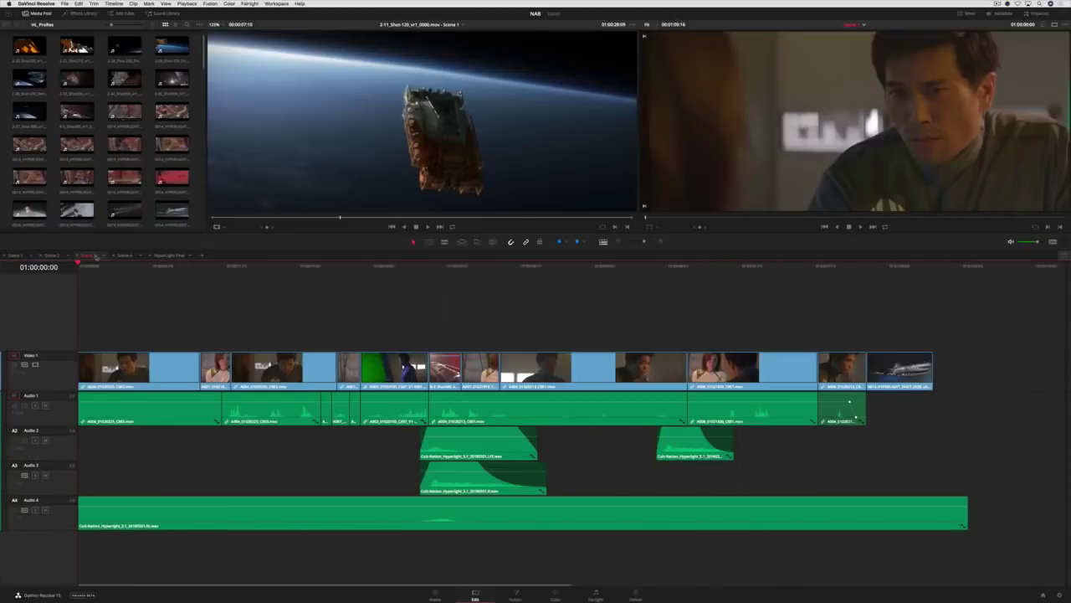
{"action": "left_click", "coordinate": [128, 256]}
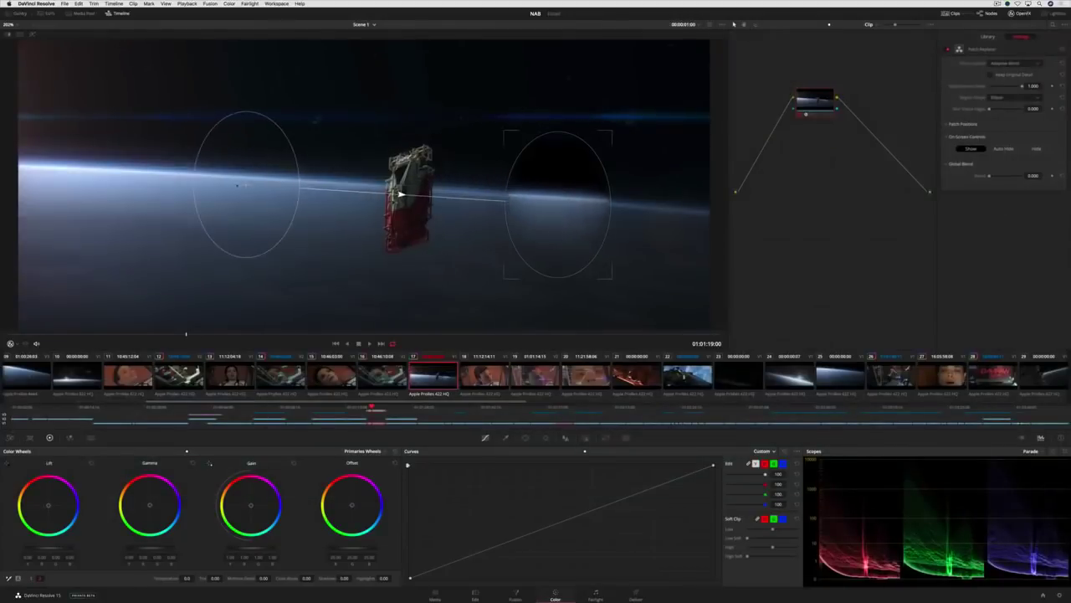
{"action": "left_click_drag", "start_coordinate": [242, 184], "coordinate": [408, 201]}
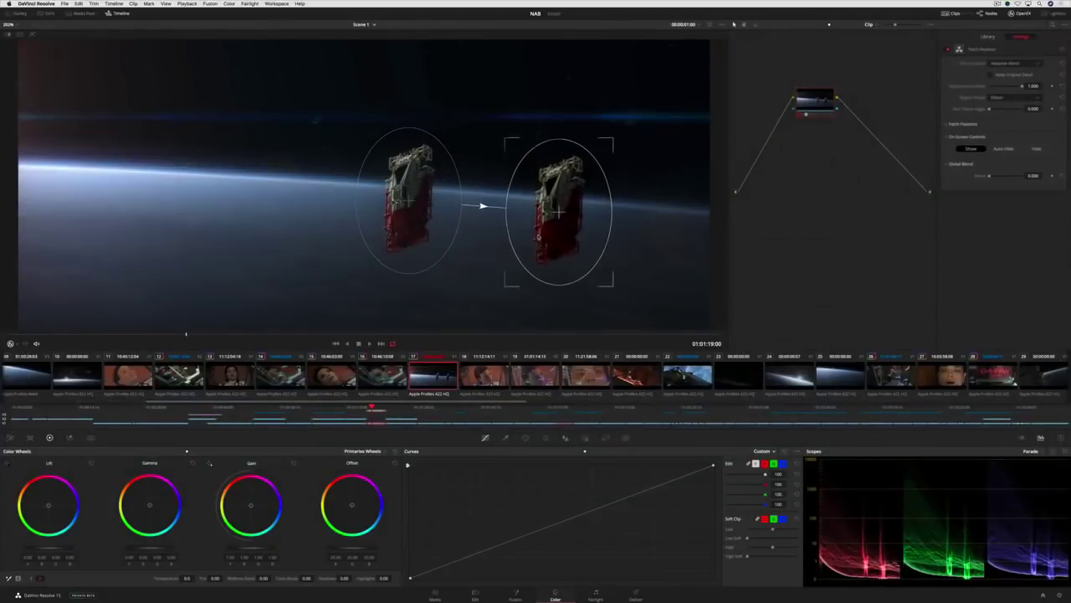
{"action": "key", "text": "space"}
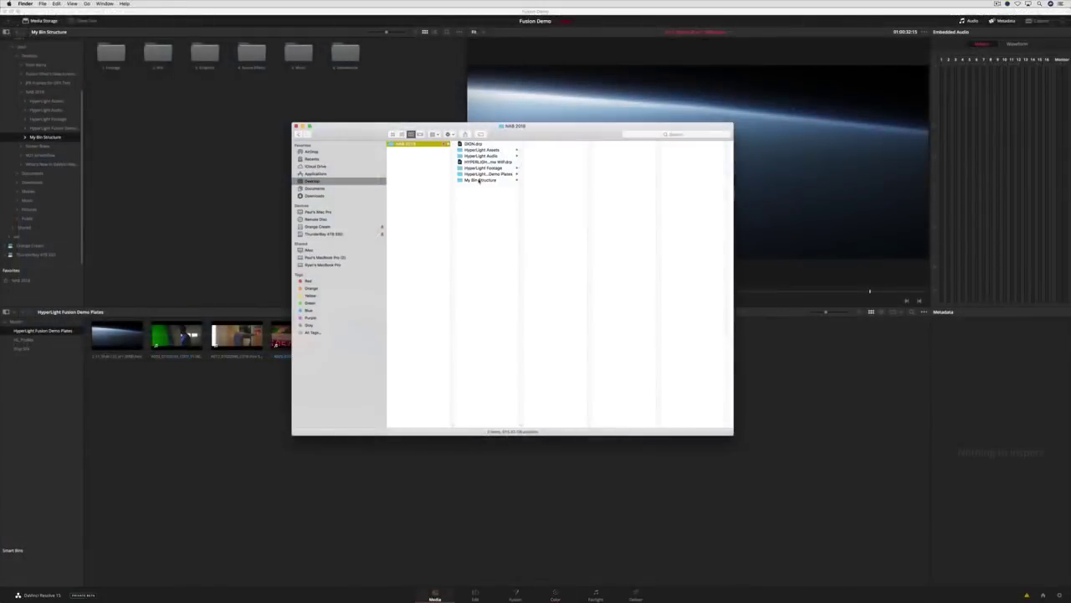
- Inspect My Bin Structure's subfolders in Finder, then drag that folder into Resolve's Media Pool
{"action": "left_click", "coordinate": [479, 180]}
{"action": "left_click", "coordinate": [541, 145]}
{"action": "left_click", "coordinate": [606, 144]}
{"action": "left_click", "coordinate": [566, 150]}
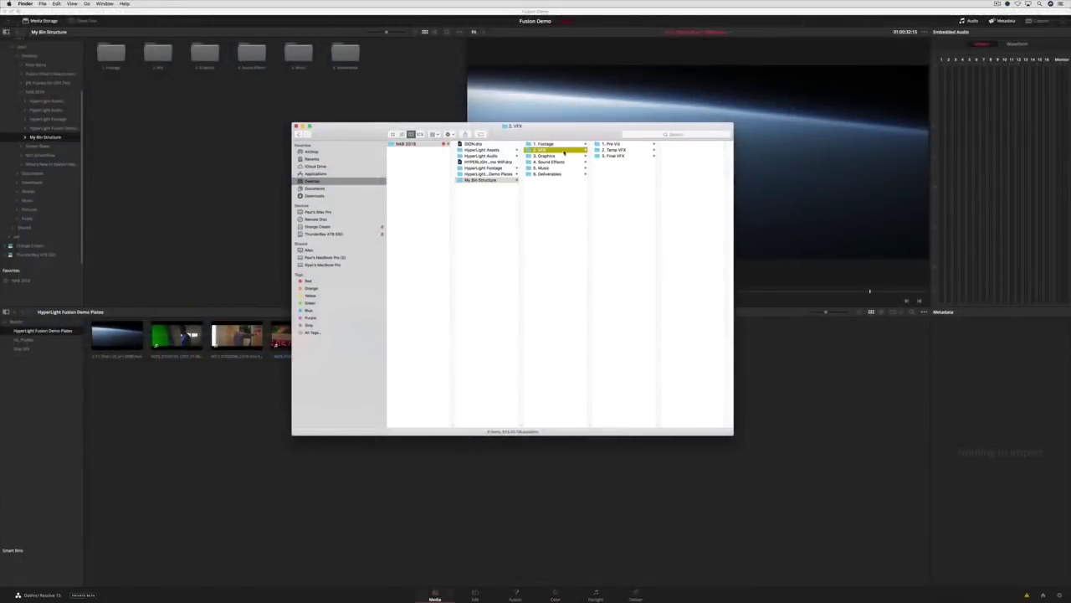
{"action": "left_click", "coordinate": [488, 181]}
{"action": "left_click", "coordinate": [392, 133]}
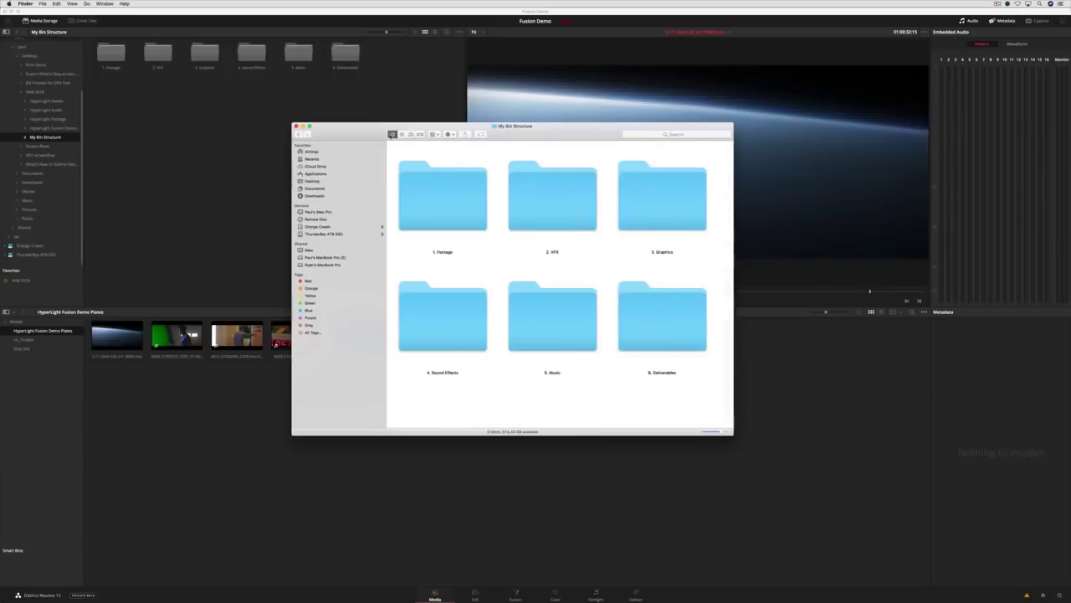
{"action": "left_click_drag", "start_coordinate": [494, 125], "coordinate": [77, 385]}
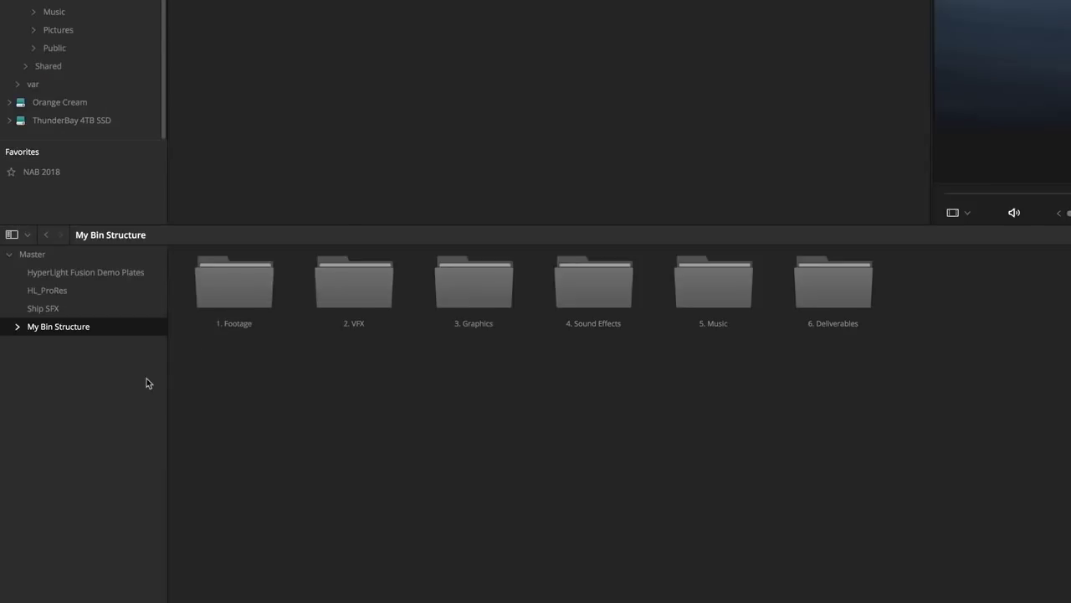
- Enable Live Save and Project Backups every 10 minutes, keeping hourly for 5 hours and daily for 2 days
{"action": "left_click", "coordinate": [36, 3]}
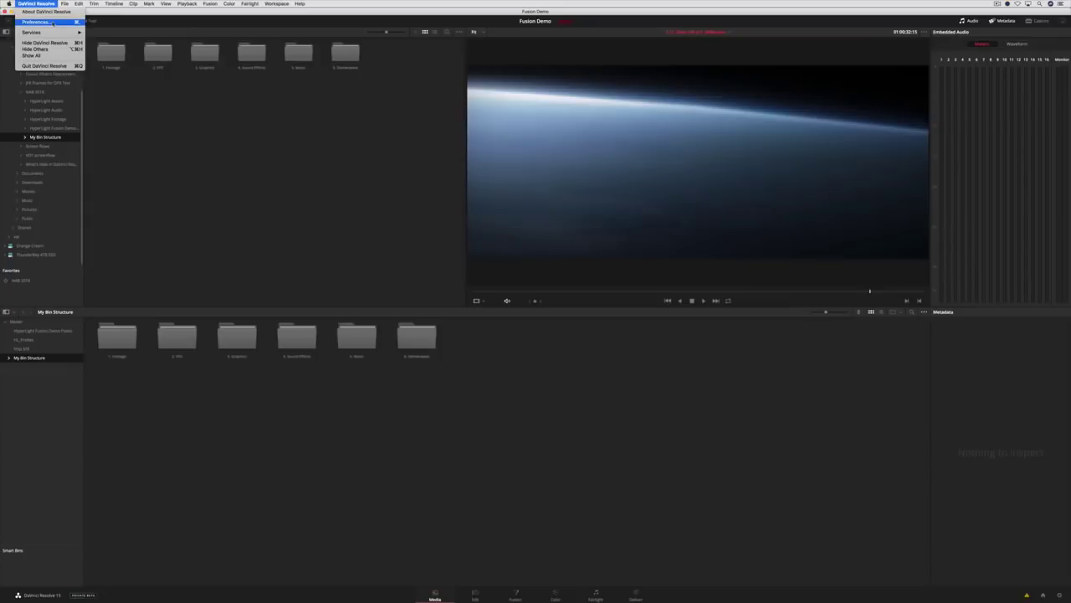
{"action": "left_click", "coordinate": [52, 23]}
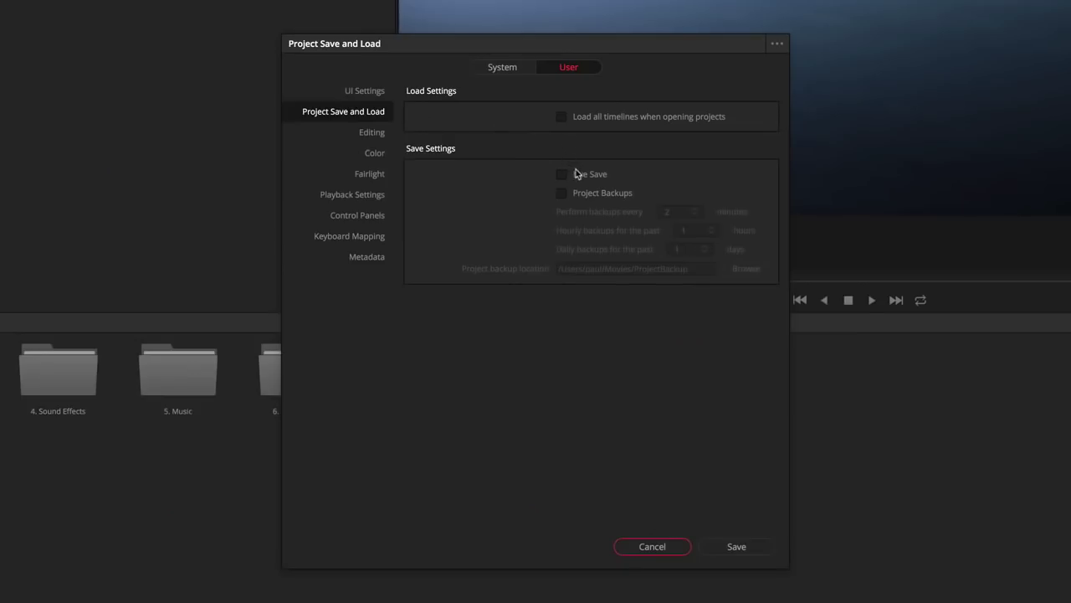
{"action": "left_click", "coordinate": [576, 173]}
{"action": "left_click", "coordinate": [561, 195]}
{"action": "left_click", "coordinate": [679, 212]}
{"action": "key", "text": "BackSpace"}
{"action": "type", "text": "10"}
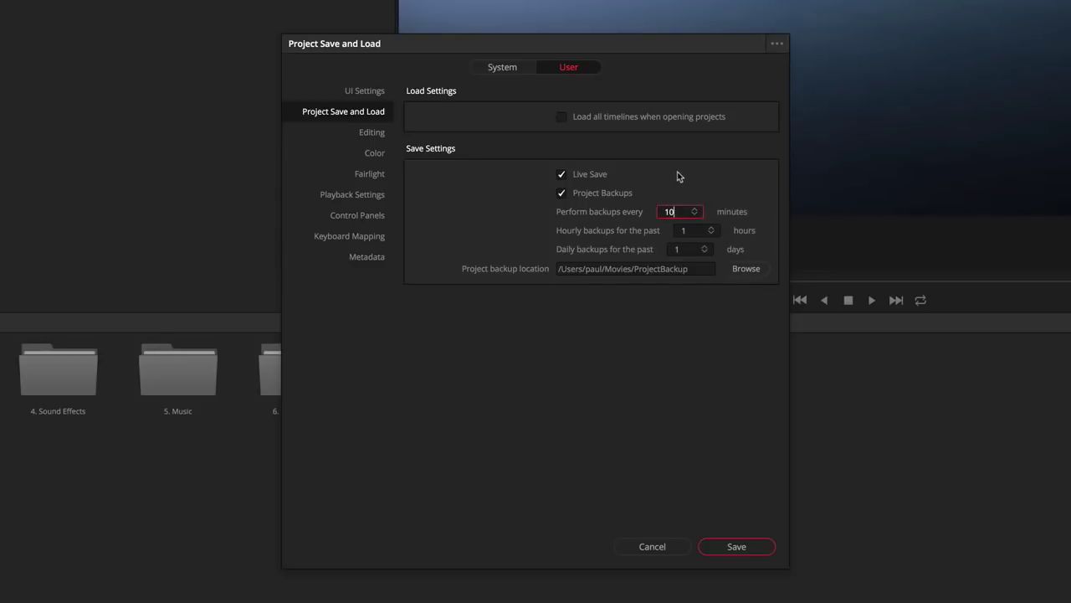
{"action": "key", "text": "Tab"}
{"action": "type", "text": "5"}
{"action": "key", "text": "Tab"}
{"action": "type", "text": "2"}
{"action": "key", "text": "Tab"}
{"action": "key", "text": "Tab"}
{"action": "key", "text": "Tab"}
- Open Keyboard Mapping and search the Edit page shortcuts for L
{"action": "left_click", "coordinate": [336, 239]}
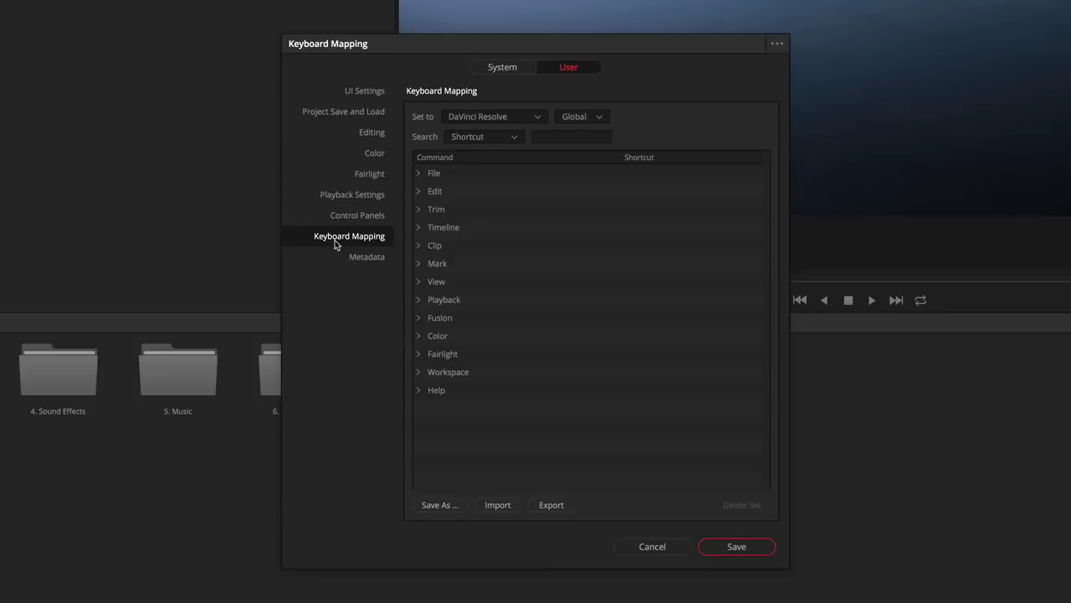
{"action": "left_click", "coordinate": [599, 118]}
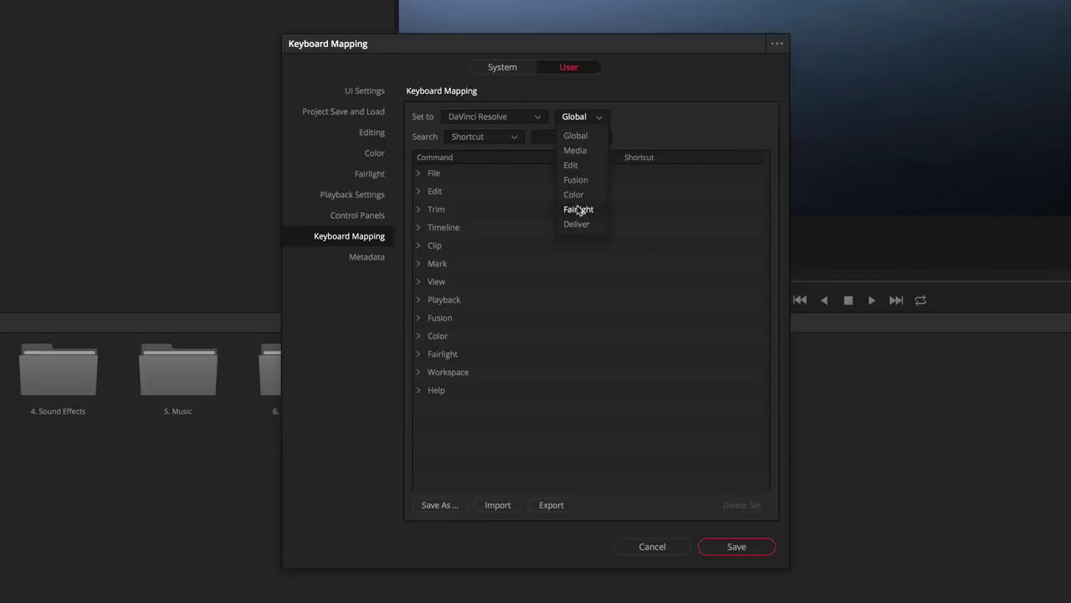
{"action": "left_click", "coordinate": [587, 166]}
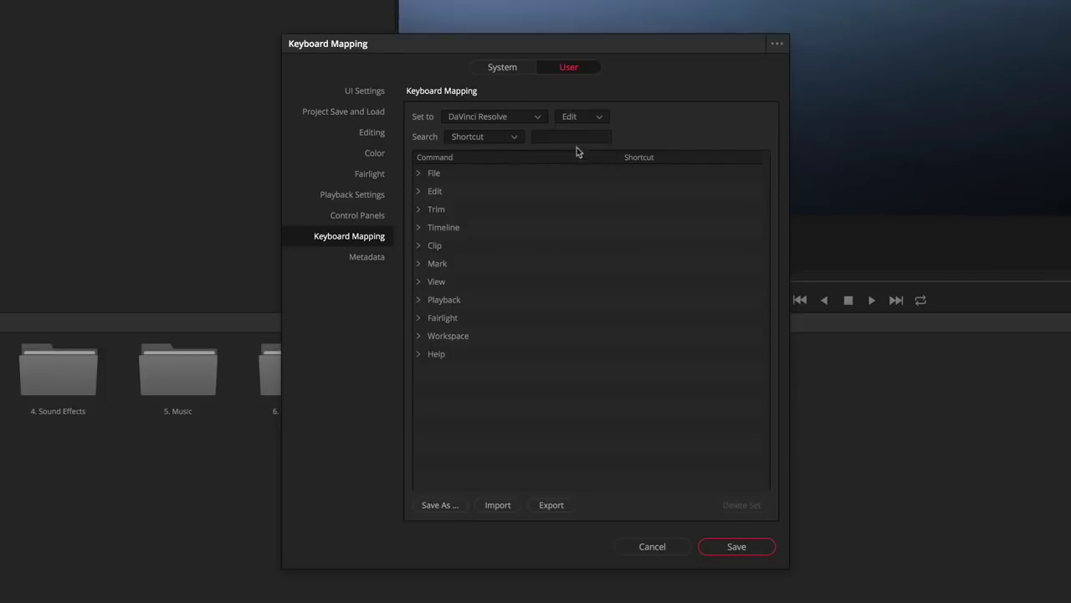
{"action": "left_click", "coordinate": [574, 136]}
{"action": "type", "text": "L"}
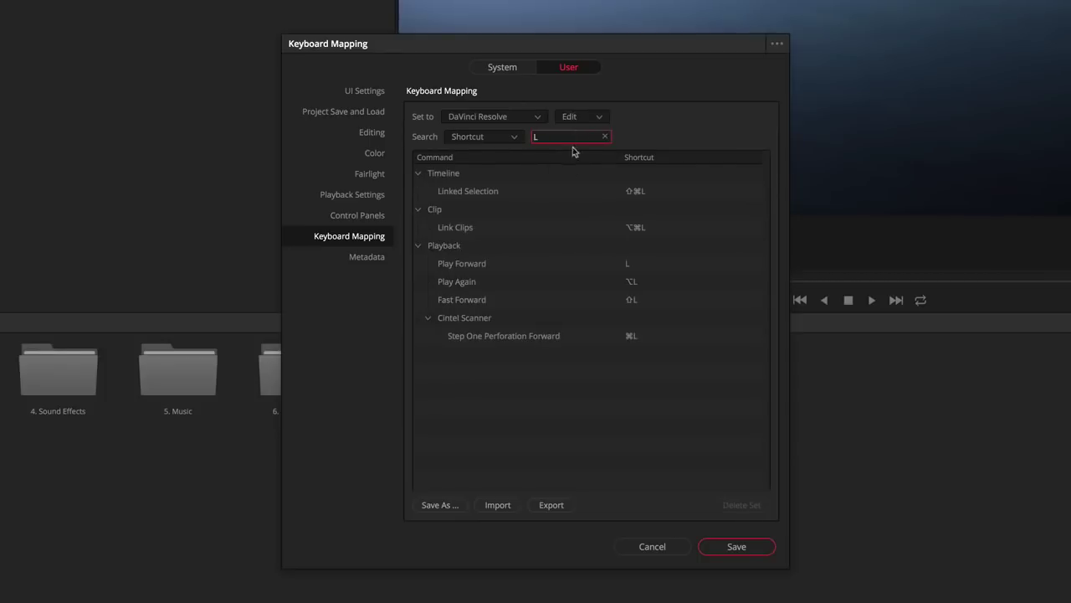
- On the Color page, map L to Label Selected Node, keeping the shortcut local
{"action": "left_click", "coordinate": [593, 119]}
{"action": "left_click", "coordinate": [577, 194]}
{"action": "left_click", "coordinate": [510, 139]}
{"action": "left_click", "coordinate": [512, 155]}
{"action": "left_click", "coordinate": [540, 136]}
{"action": "type", "text": "label"}
{"action": "left_click", "coordinate": [641, 211]}
{"action": "key", "text": "l"}
{"action": "left_click", "coordinate": [641, 471]}
- Map L to Show Audio Track Layers on Fairlight and save the preset as 'My Keyboard 2'
{"action": "left_click", "coordinate": [586, 116]}
{"action": "left_click", "coordinate": [578, 209]}
{"action": "left_click", "coordinate": [571, 136]}
{"action": "type", "text": "layer"}
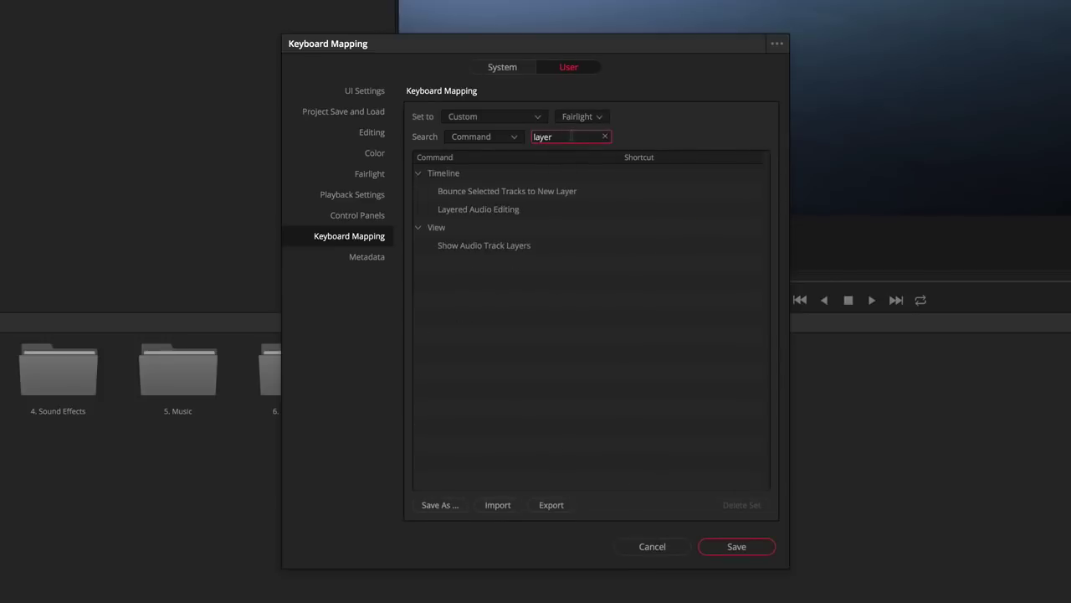
{"action": "left_click", "coordinate": [639, 245]}
{"action": "key", "text": "l"}
{"action": "left_click", "coordinate": [636, 471]}
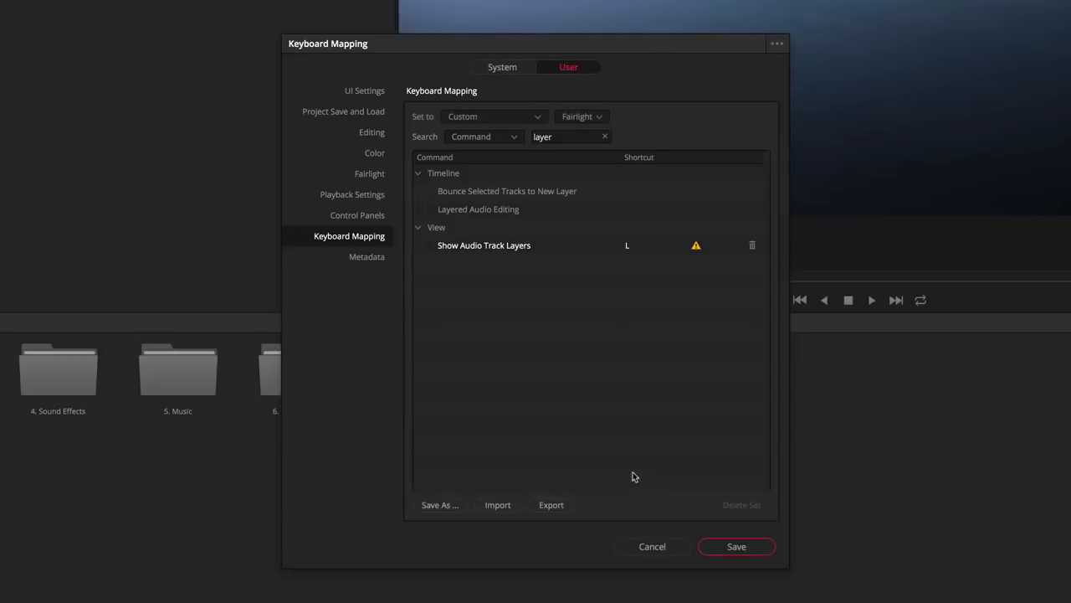
{"action": "left_click", "coordinate": [449, 505]}
{"action": "type", "text": "My Keyboard 2"}
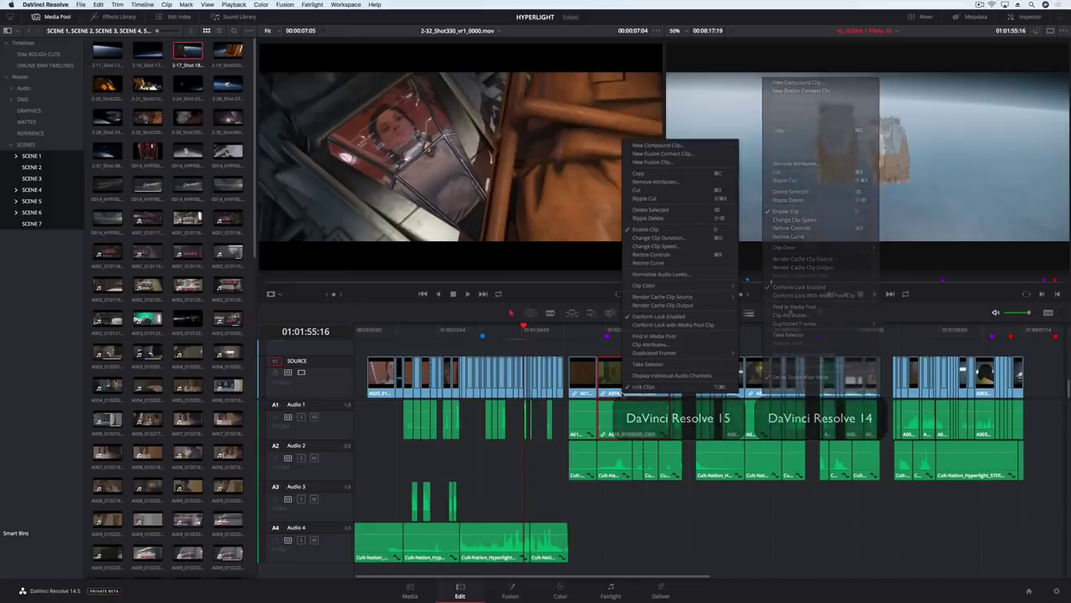
- Open Scene 4 as a stacked timeline and copy one of its clips into Scene 1's Video 2
{"action": "left_click", "coordinate": [107, 151]}
{"action": "right_click", "coordinate": [109, 149]}
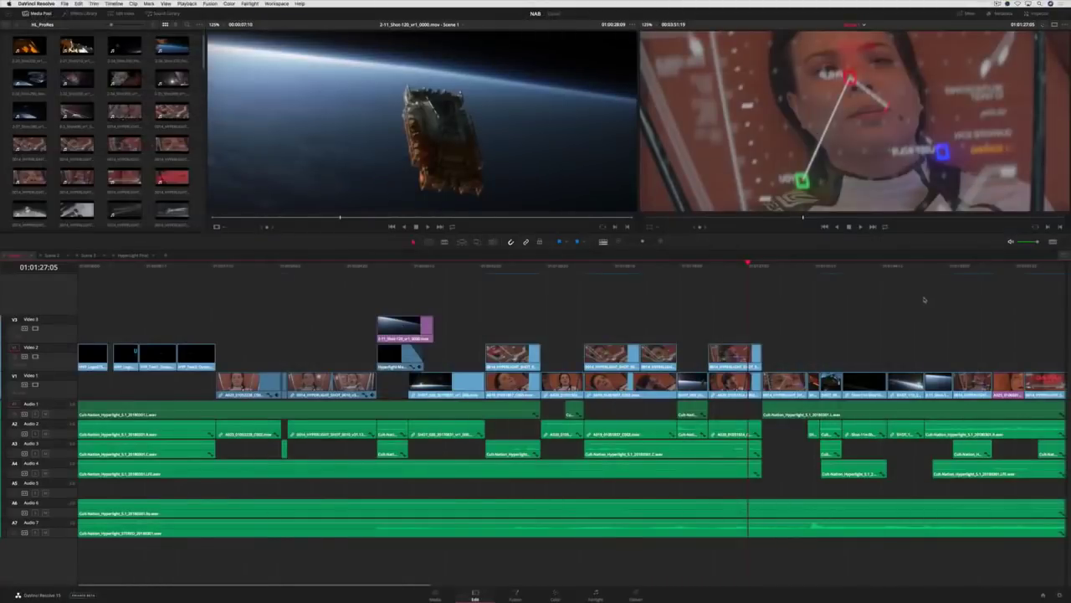
{"action": "left_click", "coordinate": [1063, 256]}
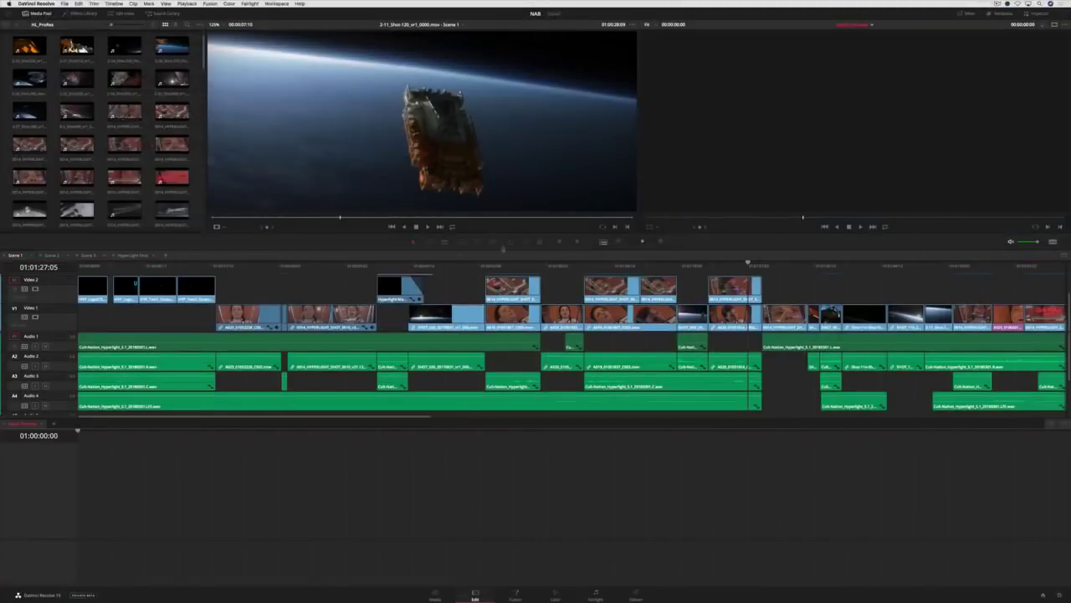
{"action": "left_click", "coordinate": [42, 424]}
{"action": "left_click", "coordinate": [55, 450]}
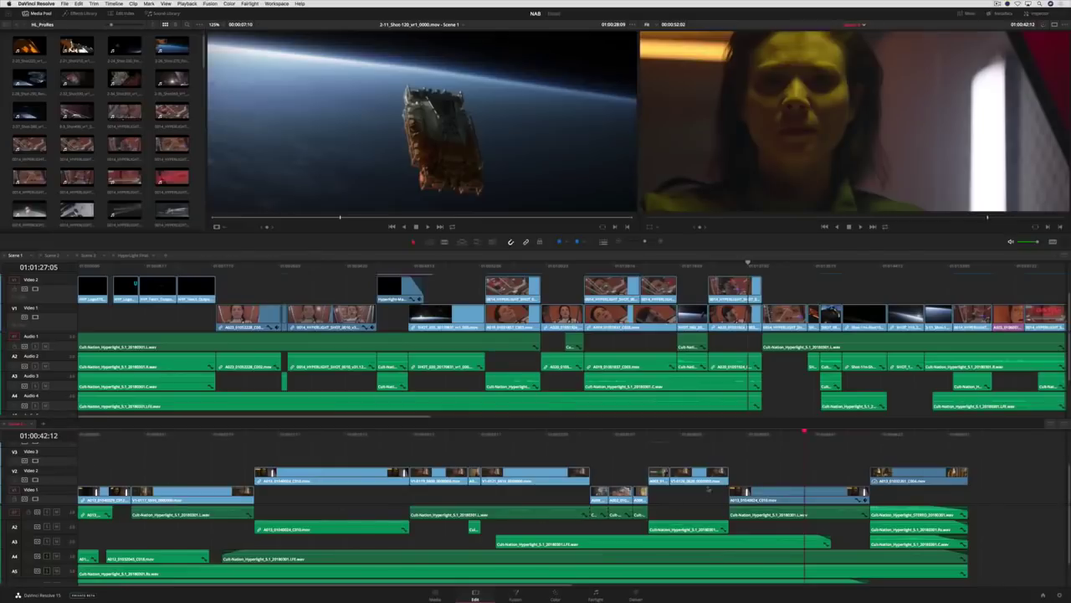
{"action": "left_click_drag", "start_coordinate": [709, 487], "coordinate": [815, 293]}
{"action": "left_click", "coordinate": [822, 267]}
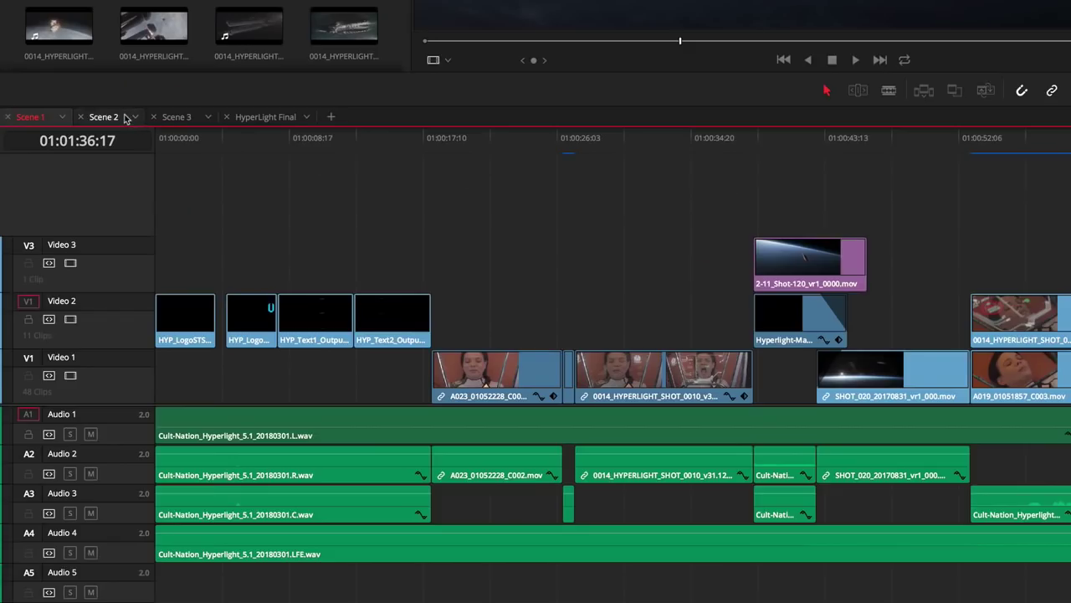
- Switch through the Scene 2 and Scene 3 timelines, then back to Scene 1
{"action": "left_click", "coordinate": [60, 254]}
{"action": "left_click", "coordinate": [177, 118]}
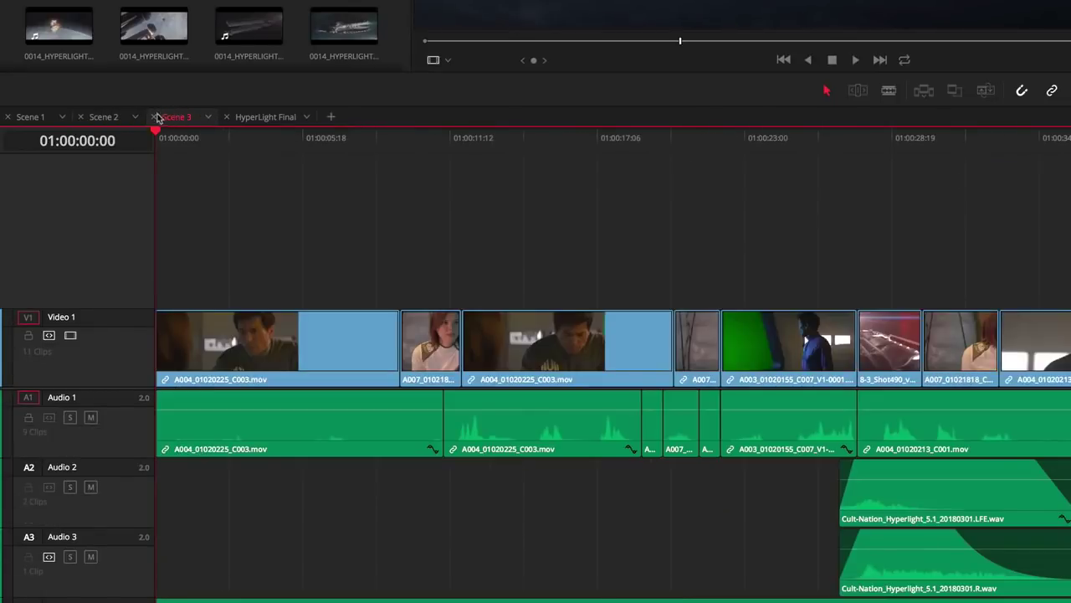
{"action": "left_click", "coordinate": [123, 118]}
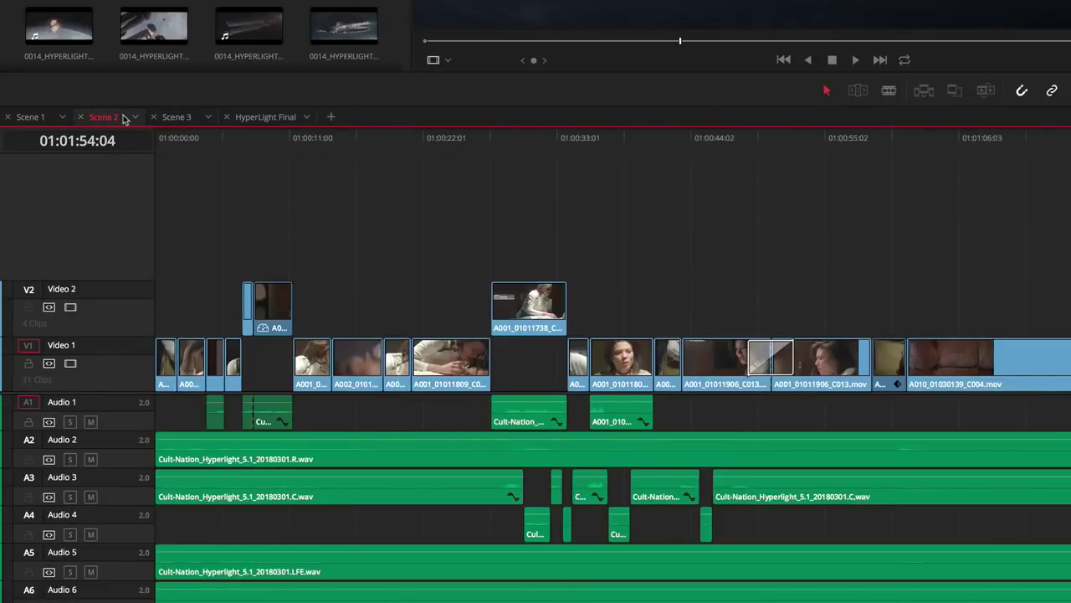
{"action": "left_click", "coordinate": [40, 119]}
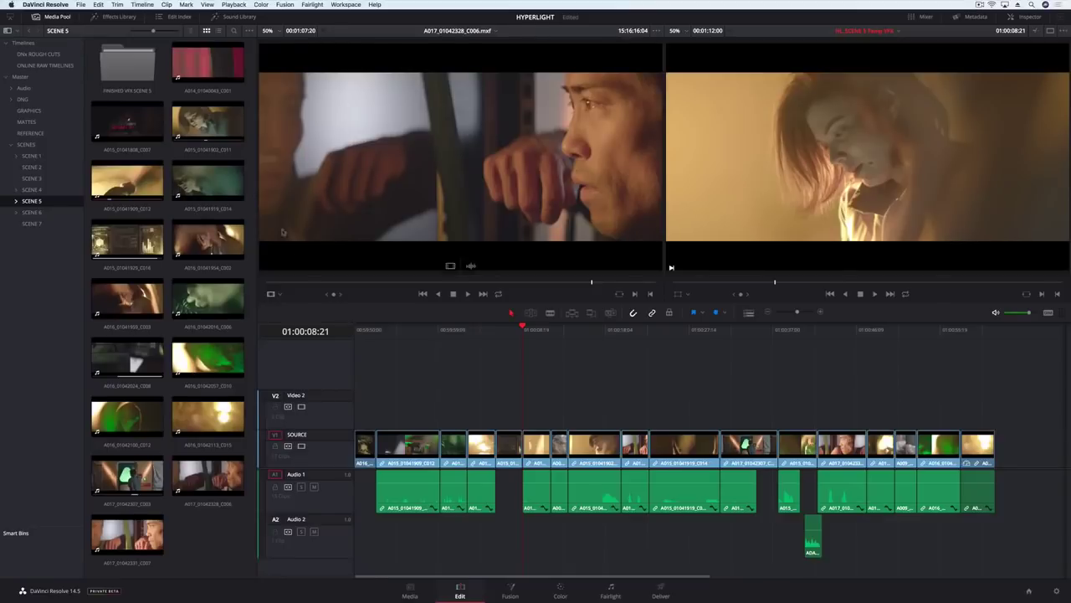
- Add a Subtitle track and fill it with captions imported from EN_HL_SCENE _5.srt
{"action": "left_click", "coordinate": [114, 17]}
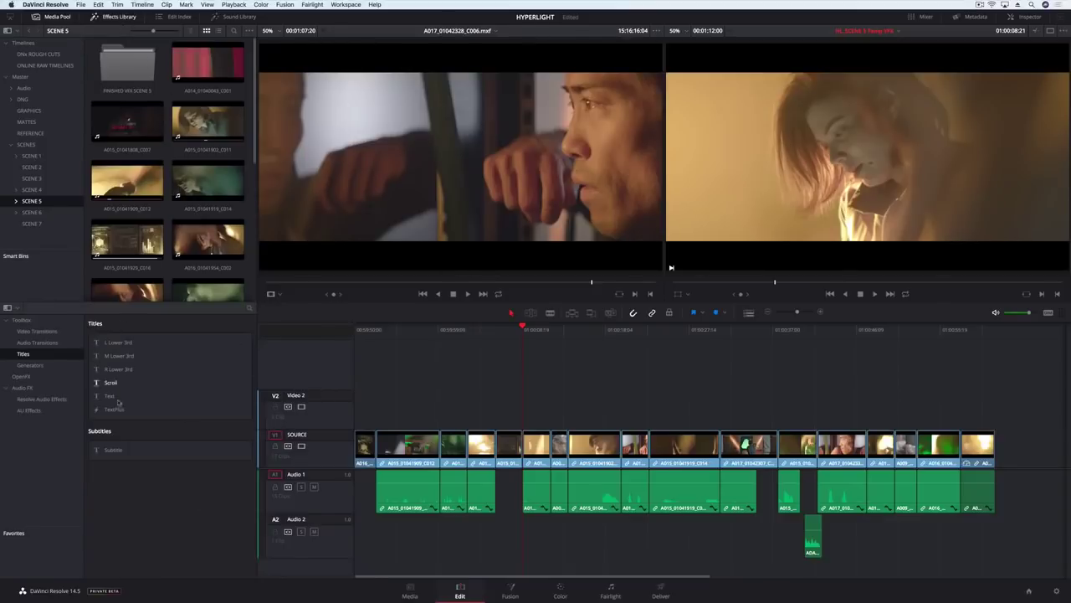
{"action": "left_click_drag", "start_coordinate": [113, 450], "coordinate": [394, 377]}
{"action": "right_click", "coordinate": [170, 154]}
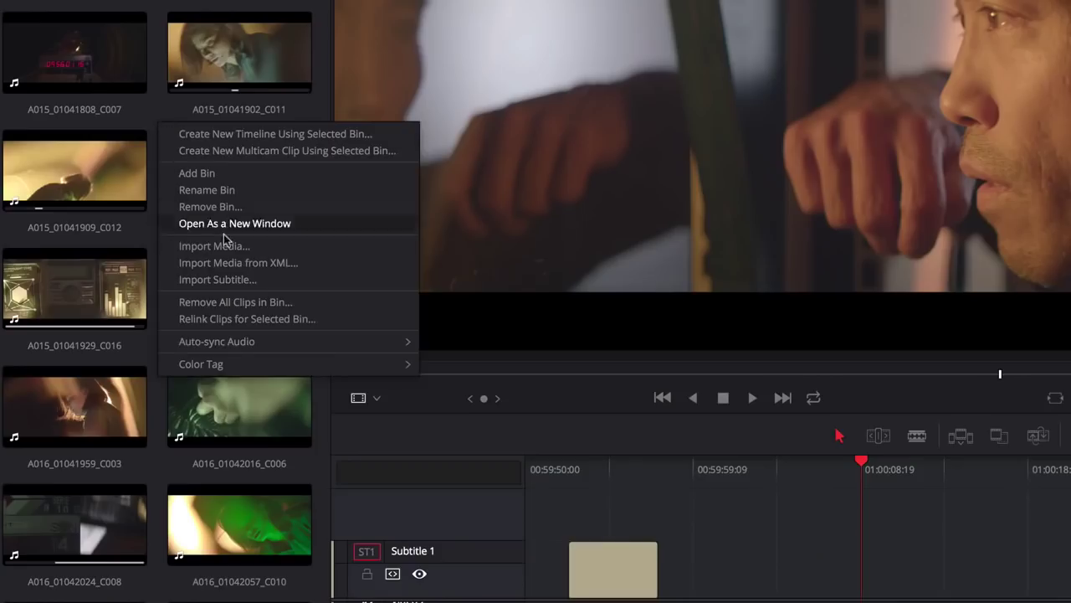
{"action": "left_click", "coordinate": [219, 279]}
{"action": "left_click", "coordinate": [281, 121]}
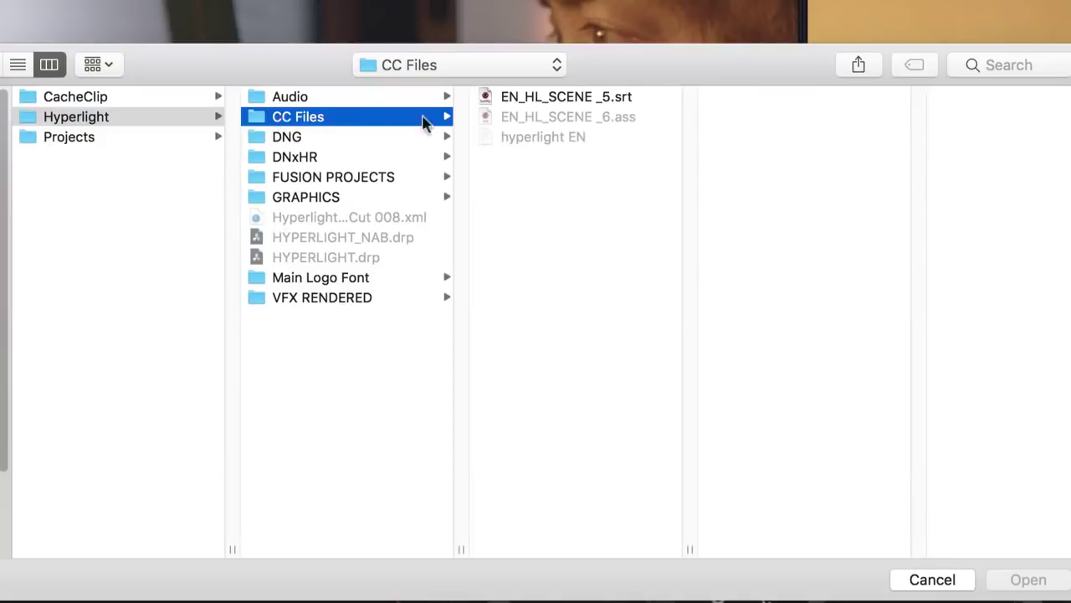
{"action": "left_click", "coordinate": [566, 98]}
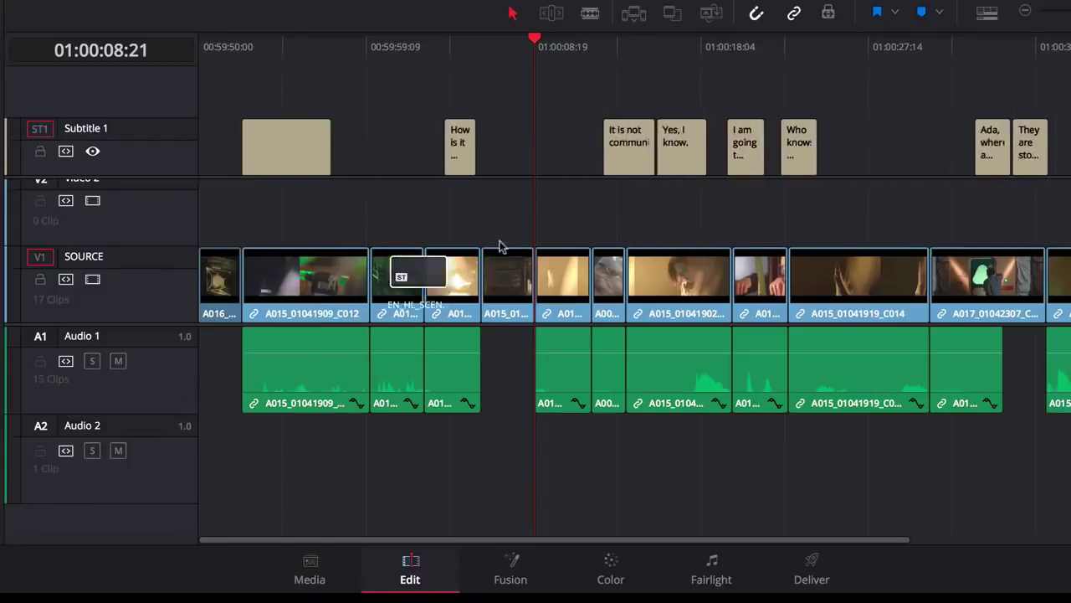
{"action": "left_click_drag", "start_coordinate": [439, 276], "coordinate": [537, 159]}
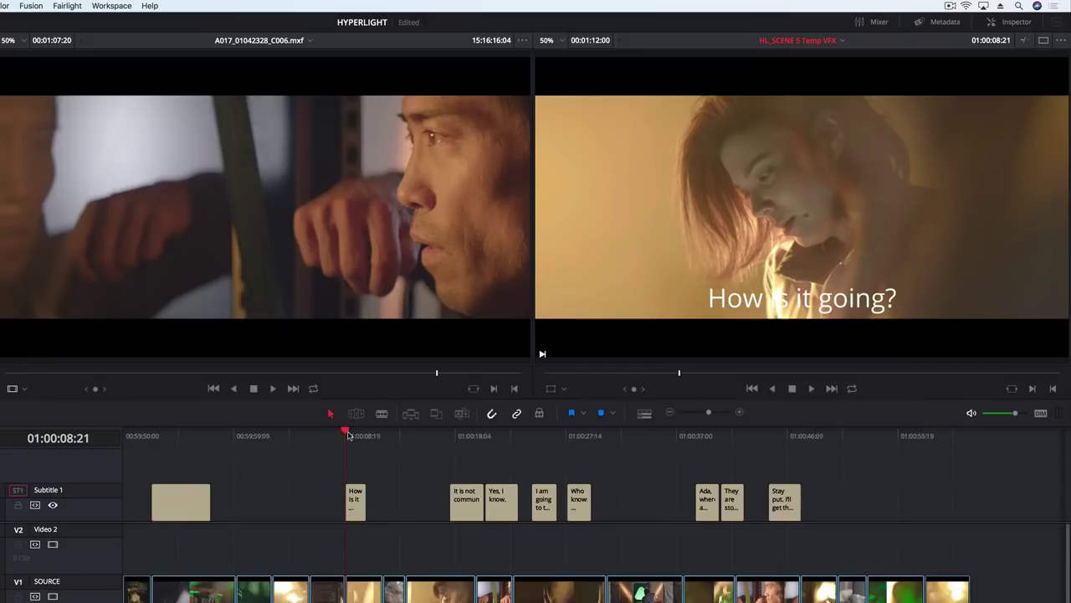
- Play through the captions, shift 'Stay put. I'll get them.' earlier, and replay from 01:00:41:12
{"action": "left_click_drag", "start_coordinate": [348, 435], "coordinate": [687, 448]}
{"action": "key", "text": "space"}
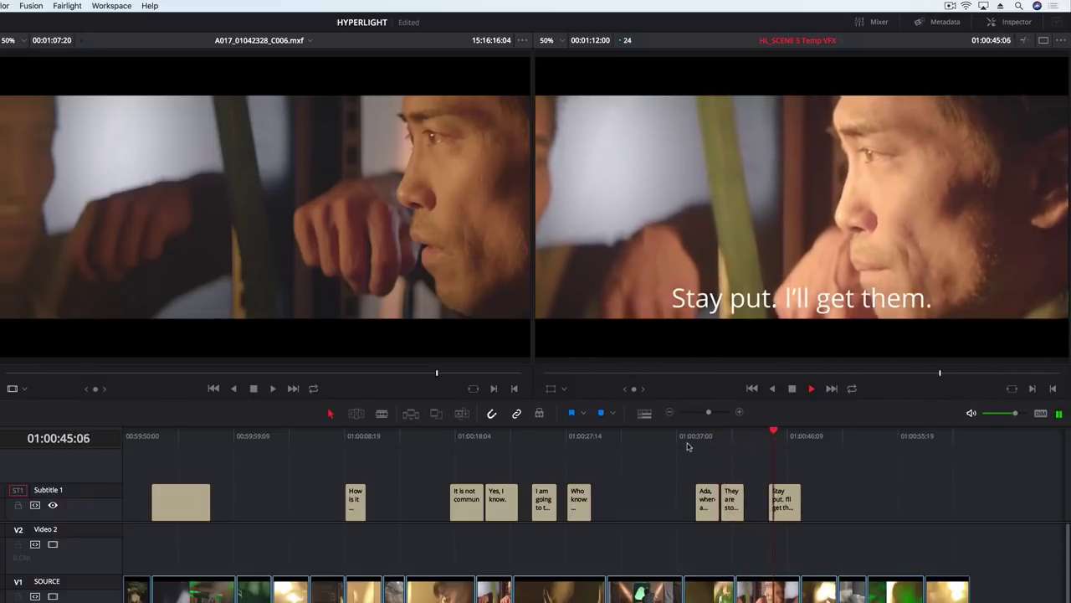
{"action": "key", "text": "space"}
{"action": "left_click_drag", "start_coordinate": [692, 441], "coordinate": [749, 430]}
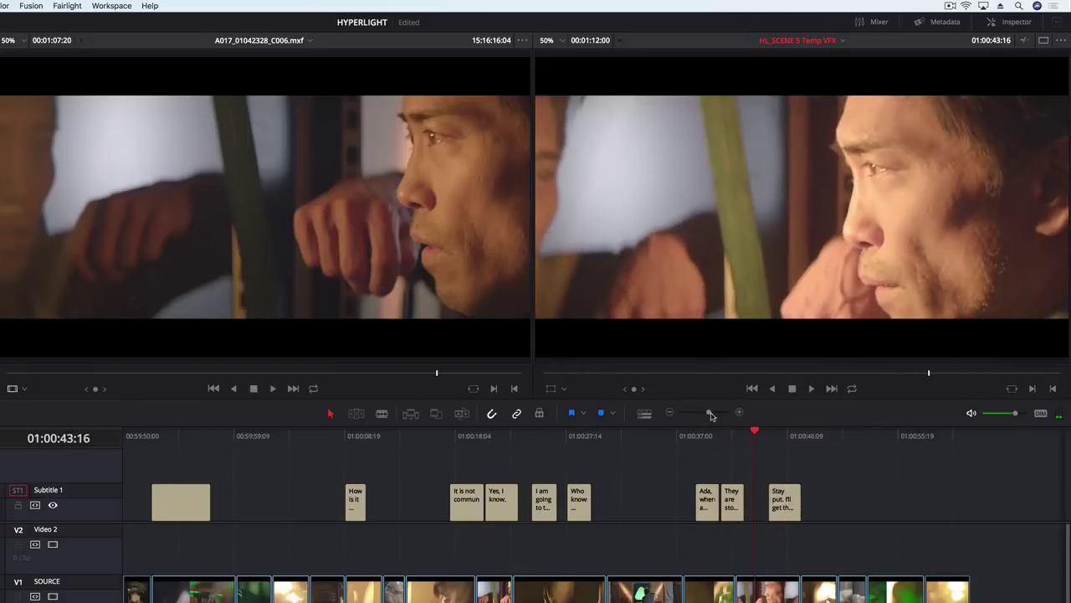
{"action": "left_click", "coordinate": [717, 412]}
{"action": "left_click_drag", "start_coordinate": [720, 500], "coordinate": [617, 499]}
{"action": "left_click", "coordinate": [454, 434]}
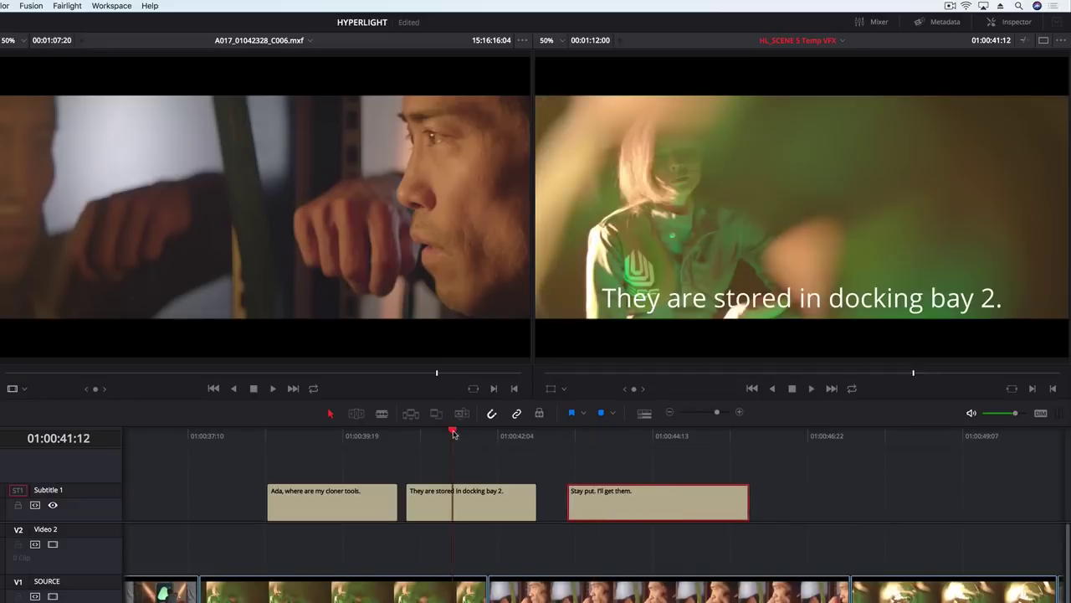
{"action": "key", "text": "space"}
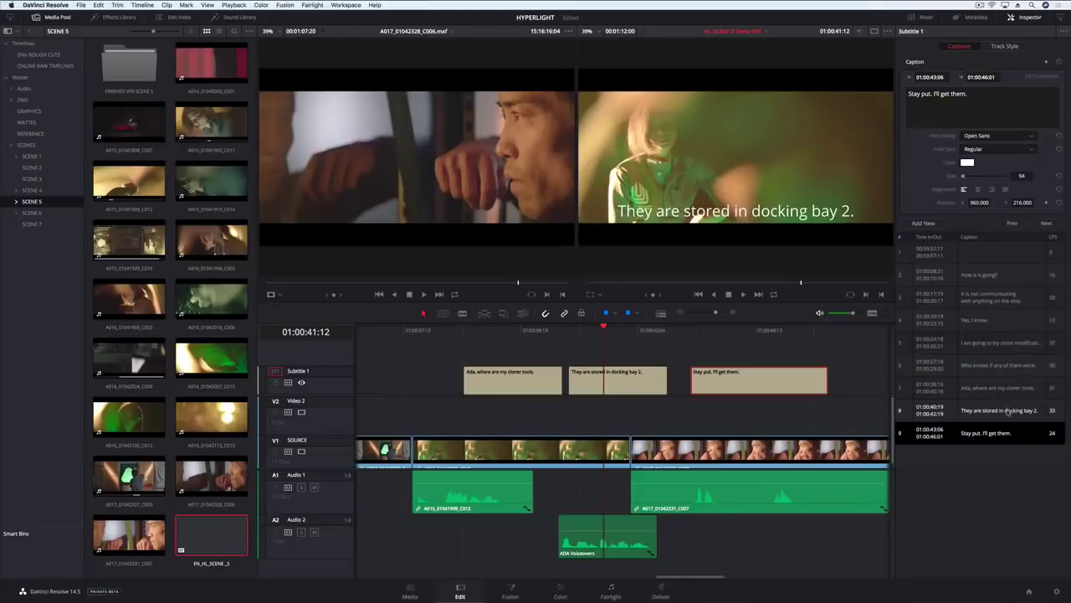
- Select the docking bay 2 caption and replace its word 'stored', typing 'sto'
{"action": "left_click", "coordinate": [758, 377]}
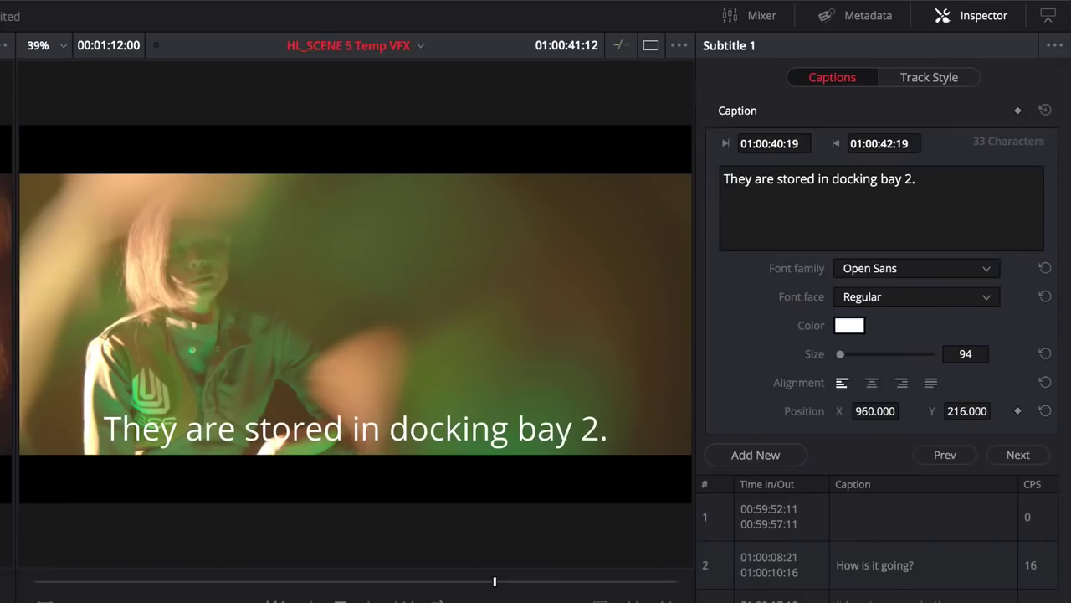
{"action": "left_click", "coordinate": [792, 178]}
{"action": "double_click", "coordinate": [791, 178]}
{"action": "type", "text": "sto"}
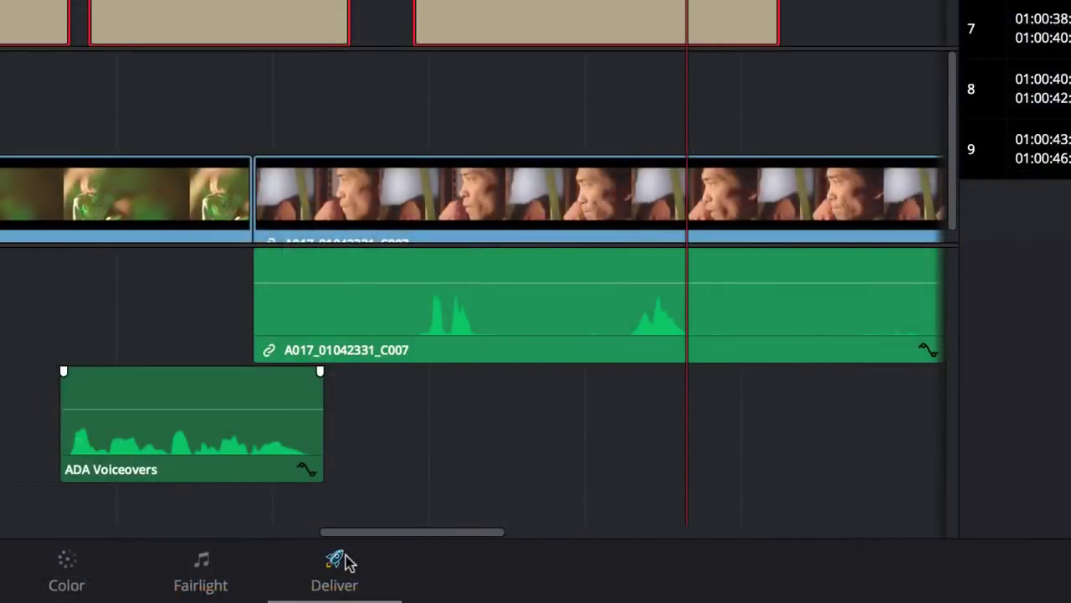
- On the Deliver page, enable Export Subtitle and open the subtitle Format list
{"action": "left_click", "coordinate": [346, 561]}
{"action": "left_click", "coordinate": [10, 287]}
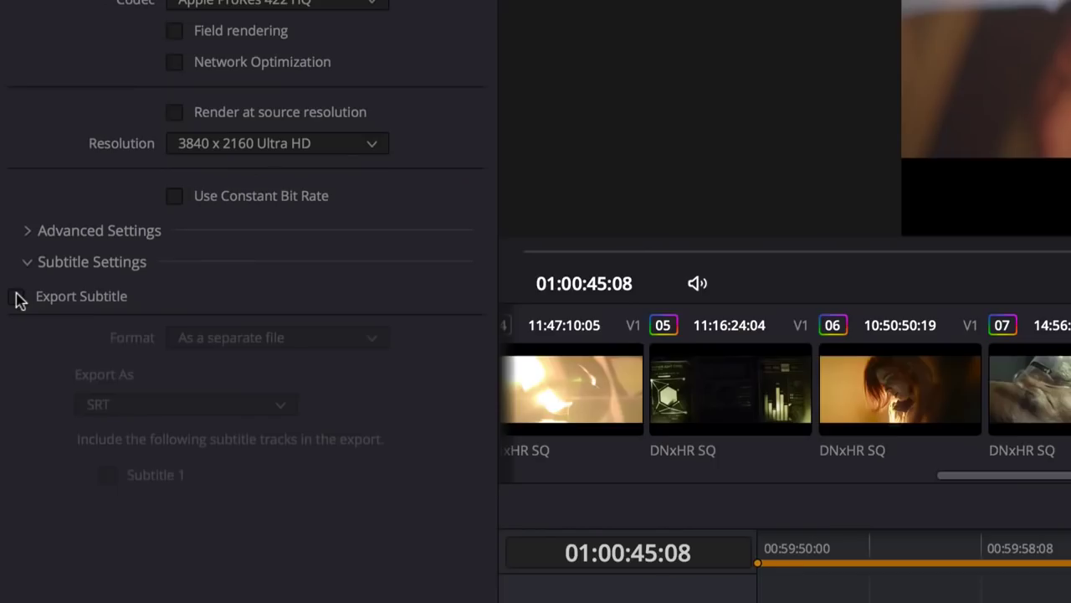
{"action": "left_click", "coordinate": [6, 299]}
{"action": "left_click", "coordinate": [335, 343]}
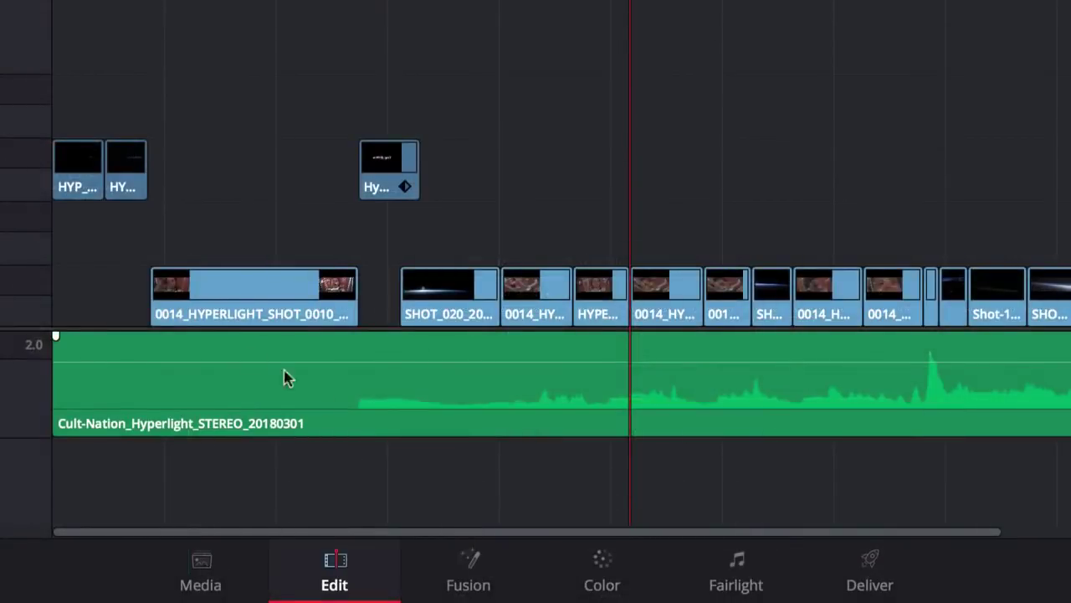
- Browse the Gallery's Scene 1–4 timeline albums and apply a Scene 1 still's grade to the clip
{"action": "left_click", "coordinate": [607, 559]}
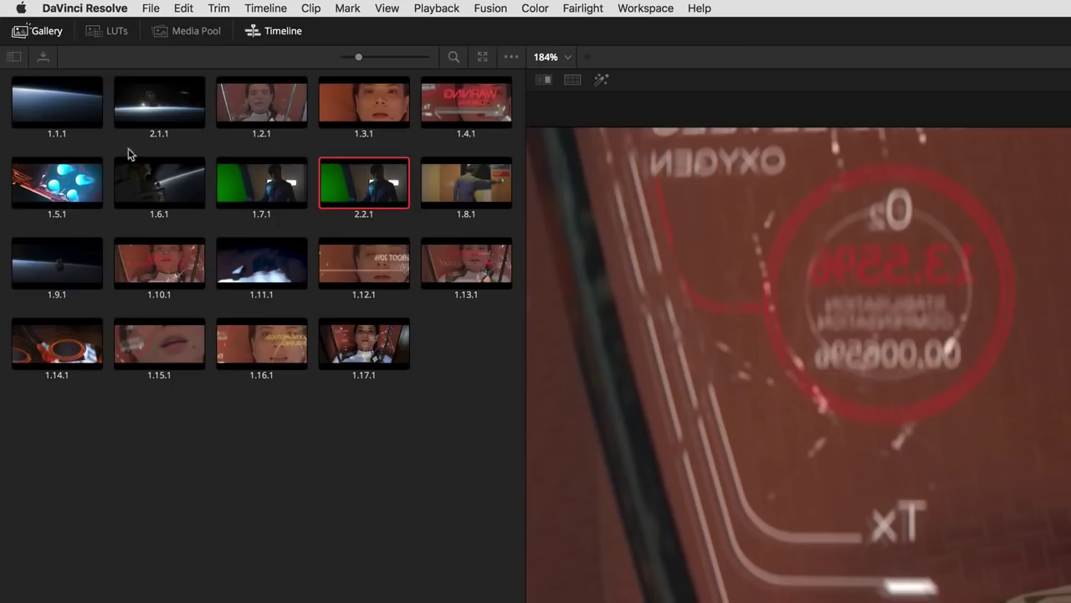
{"action": "left_click", "coordinate": [13, 57]}
{"action": "left_click", "coordinate": [42, 130]}
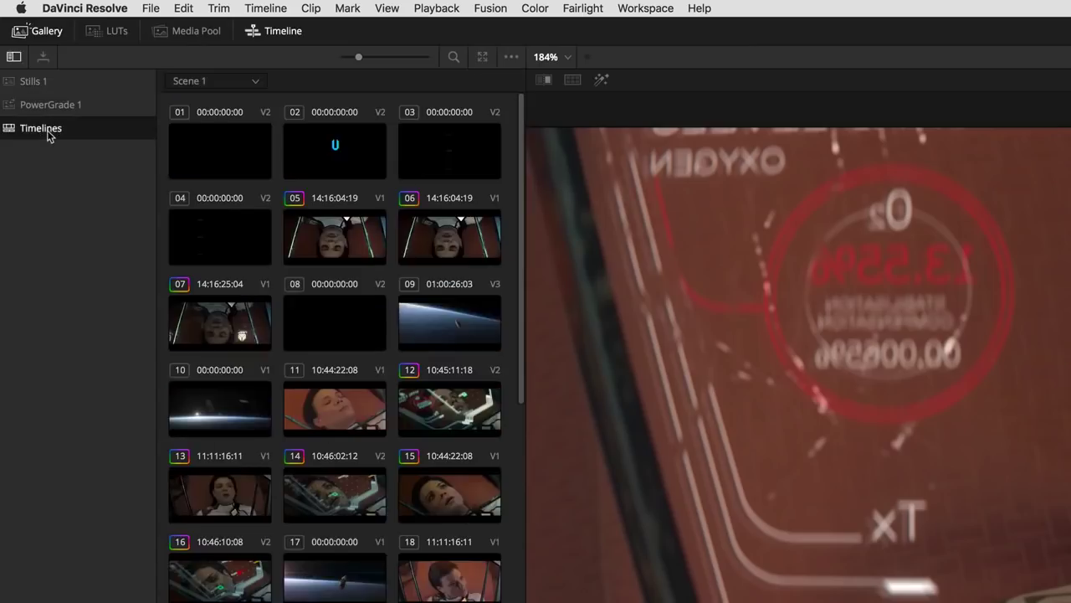
{"action": "left_click", "coordinate": [243, 81]}
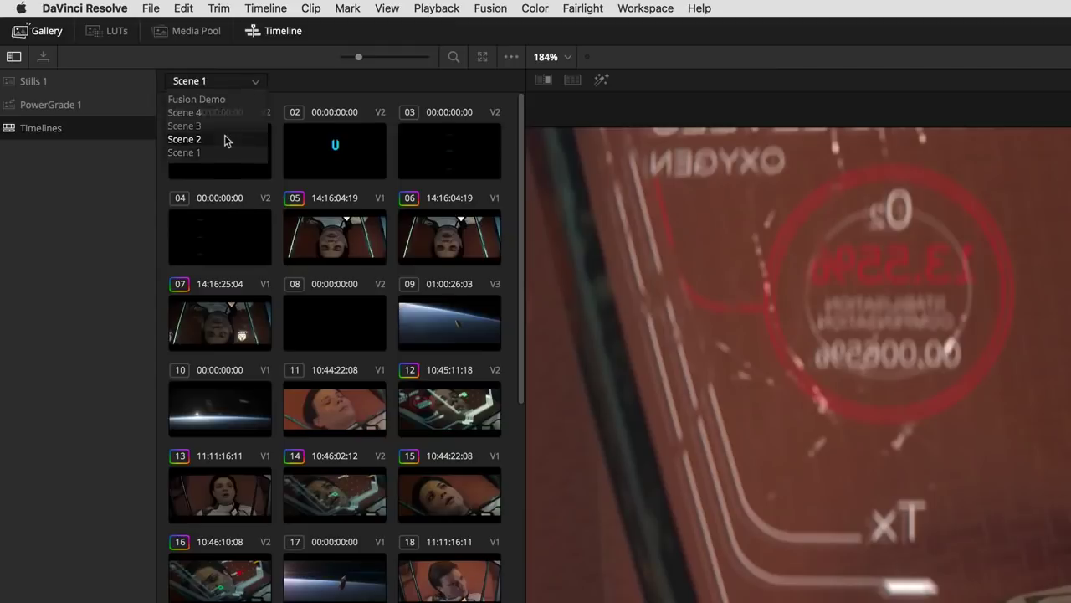
{"action": "left_click", "coordinate": [225, 138]}
{"action": "left_click", "coordinate": [213, 127]}
{"action": "left_click", "coordinate": [253, 83]}
{"action": "left_click", "coordinate": [211, 114]}
{"action": "left_click", "coordinate": [243, 82]}
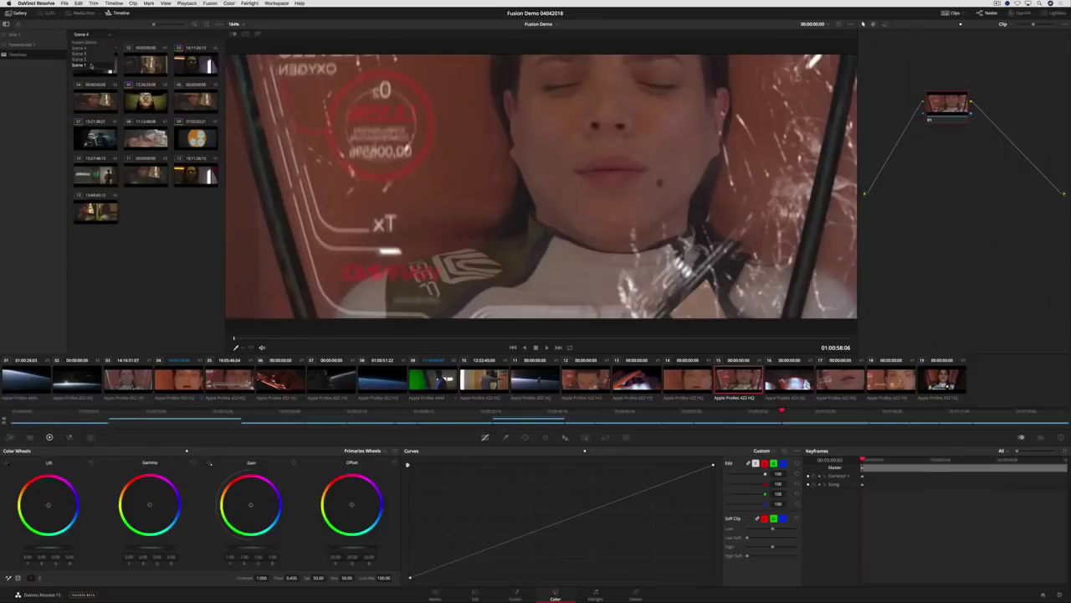
{"action": "left_click", "coordinate": [91, 65]}
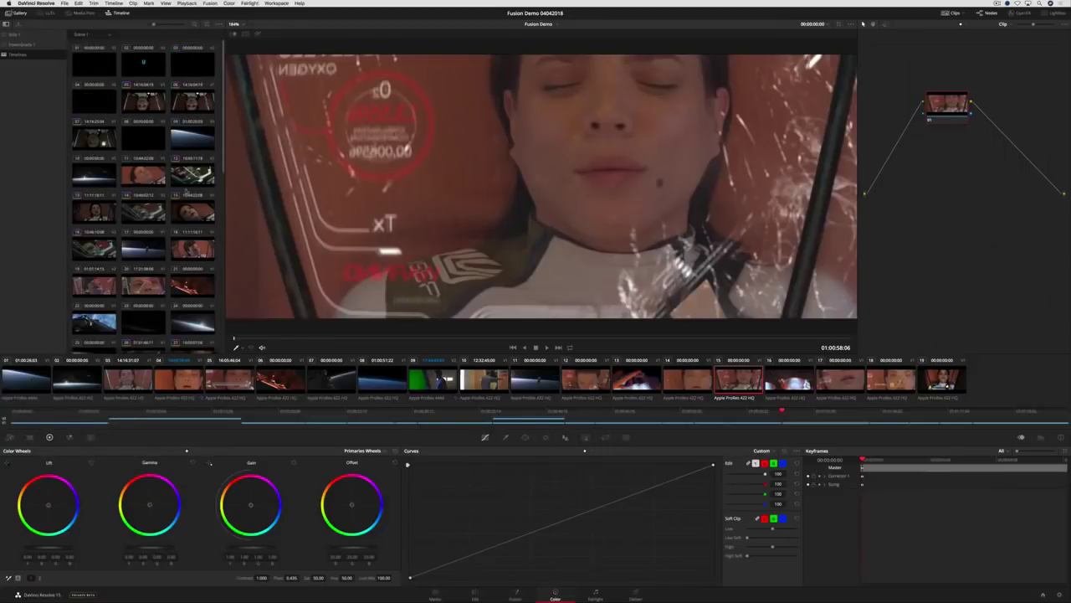
{"action": "right_click", "coordinate": [199, 213]}
{"action": "left_click", "coordinate": [230, 217]}
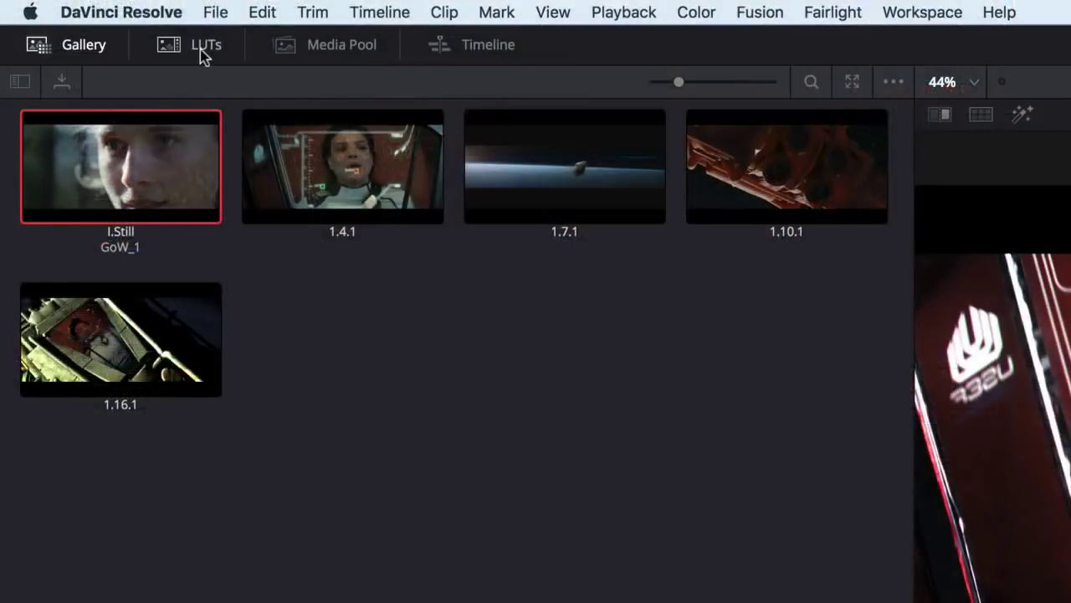
- Browse the VFX IO LUT folder, then add the Shot-2-1_.Alpha matte from MATTES as an external matte
{"action": "left_click", "coordinate": [200, 49]}
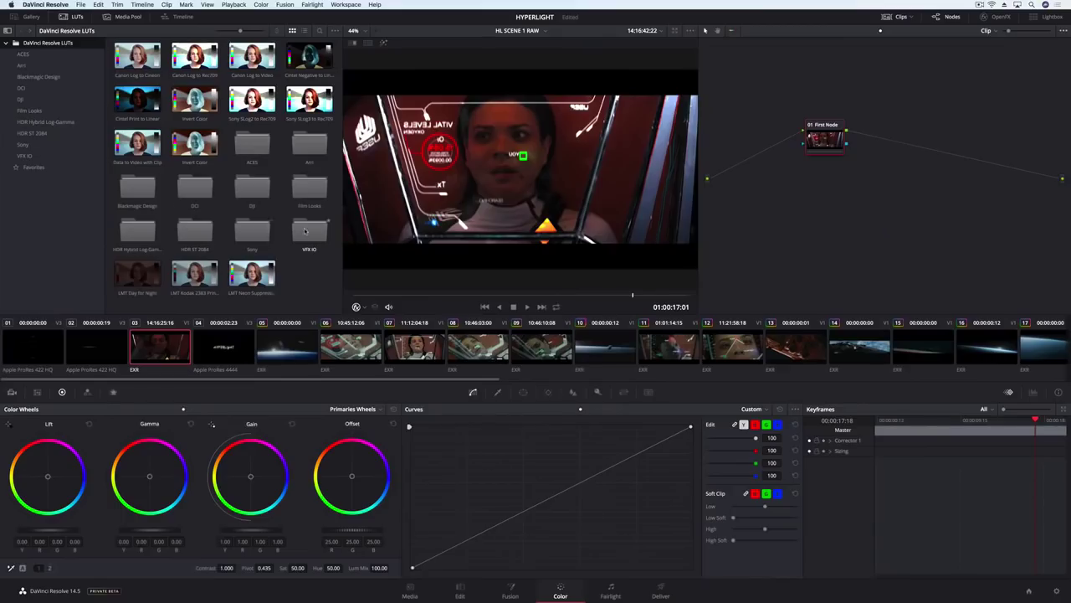
{"action": "double_click", "coordinate": [303, 230]}
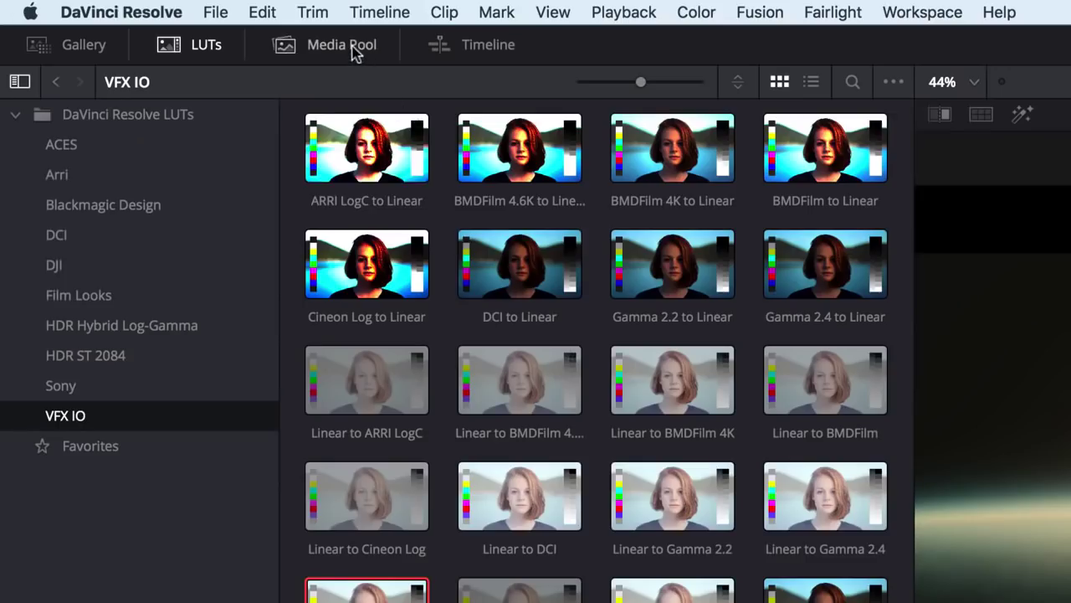
{"action": "left_click", "coordinate": [134, 20]}
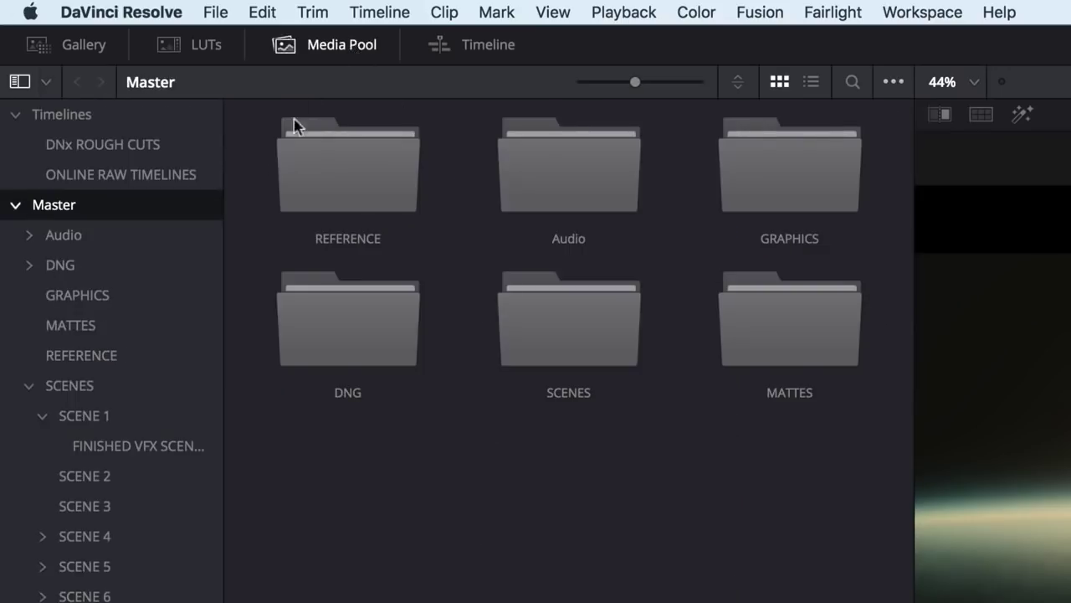
{"action": "left_click", "coordinate": [102, 324]}
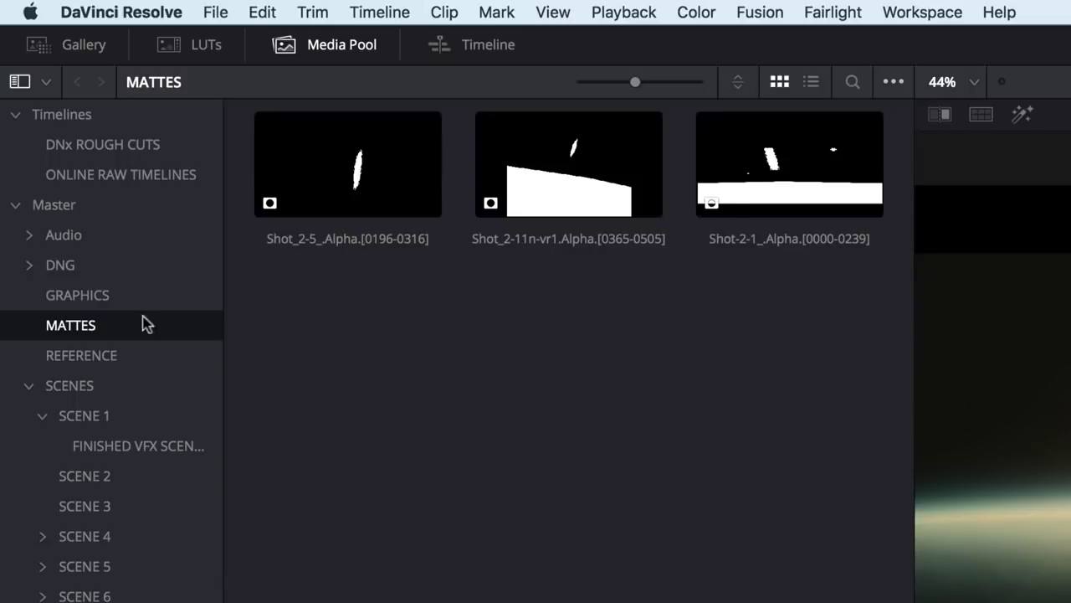
{"action": "left_click", "coordinate": [780, 167]}
{"action": "left_click_drag", "start_coordinate": [780, 167], "coordinate": [902, 258]}
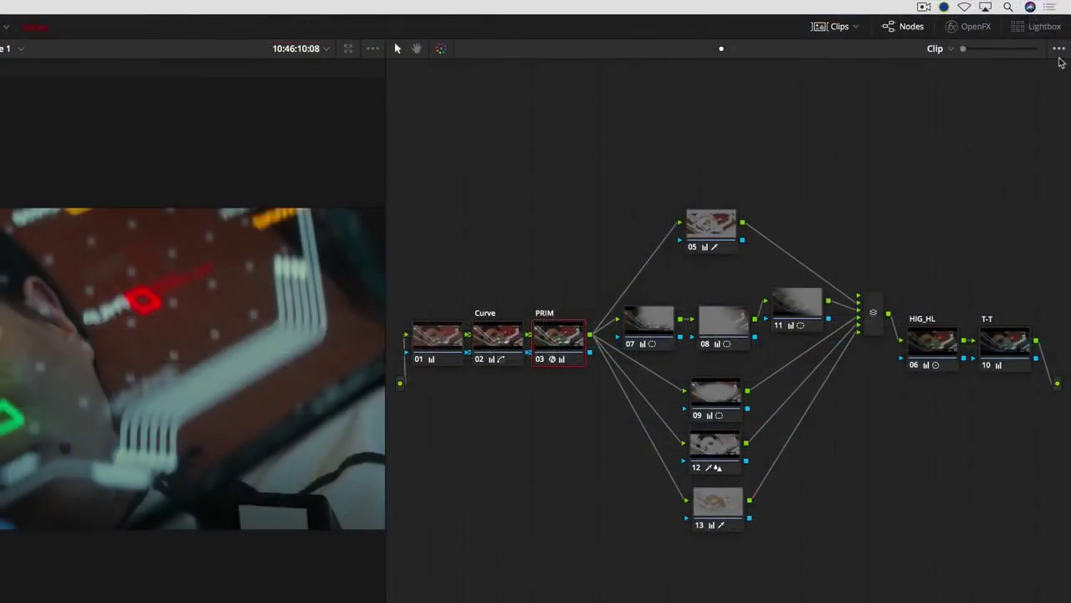
- Hide and then restore the thumbnails on the node editor's nodes
{"action": "left_click", "coordinate": [1060, 50]}
{"action": "left_click", "coordinate": [1044, 79]}
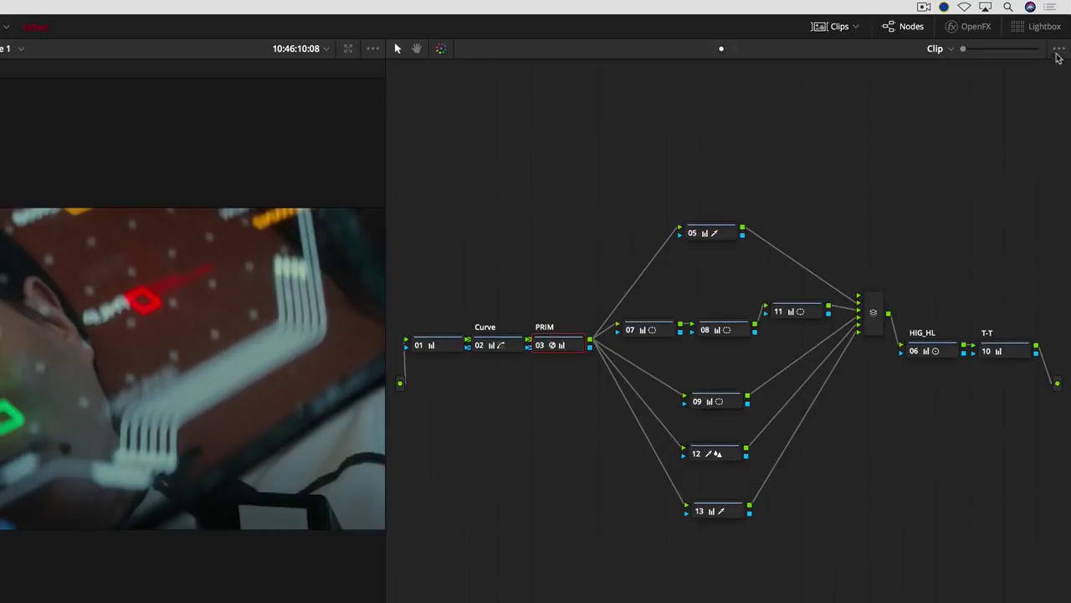
{"action": "left_click", "coordinate": [1058, 50]}
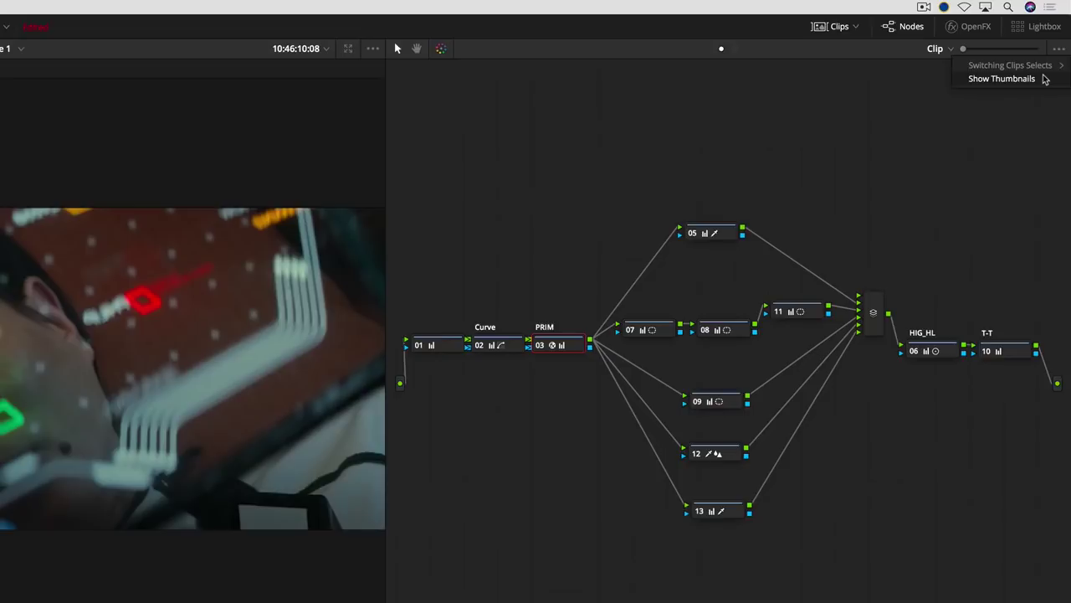
{"action": "left_click", "coordinate": [1044, 78]}
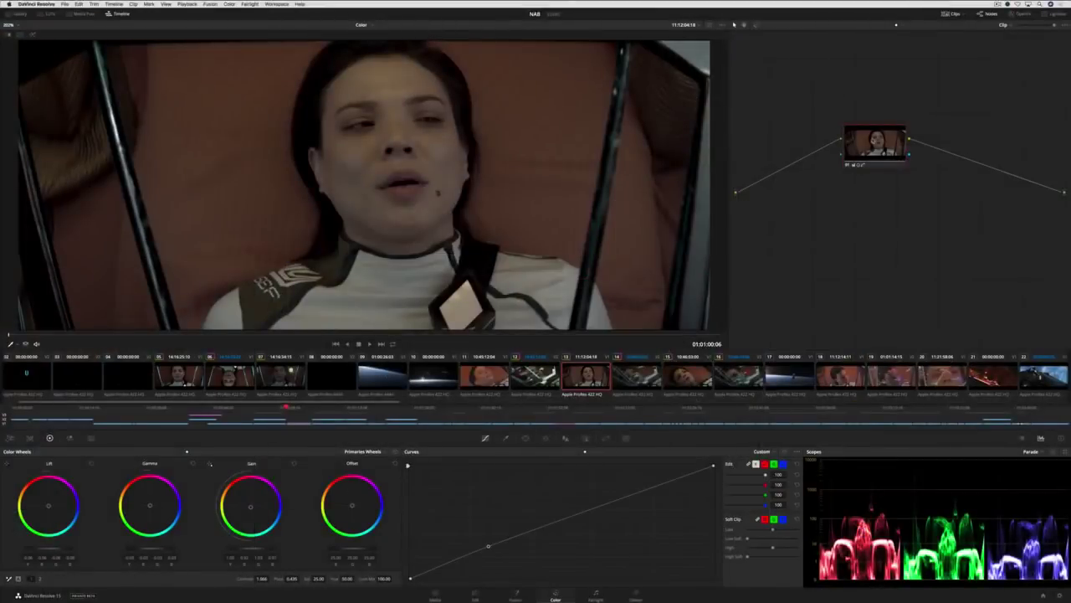
- Save node 01 as a shared node named 'Primary Grade'
{"action": "right_click", "coordinate": [874, 138]}
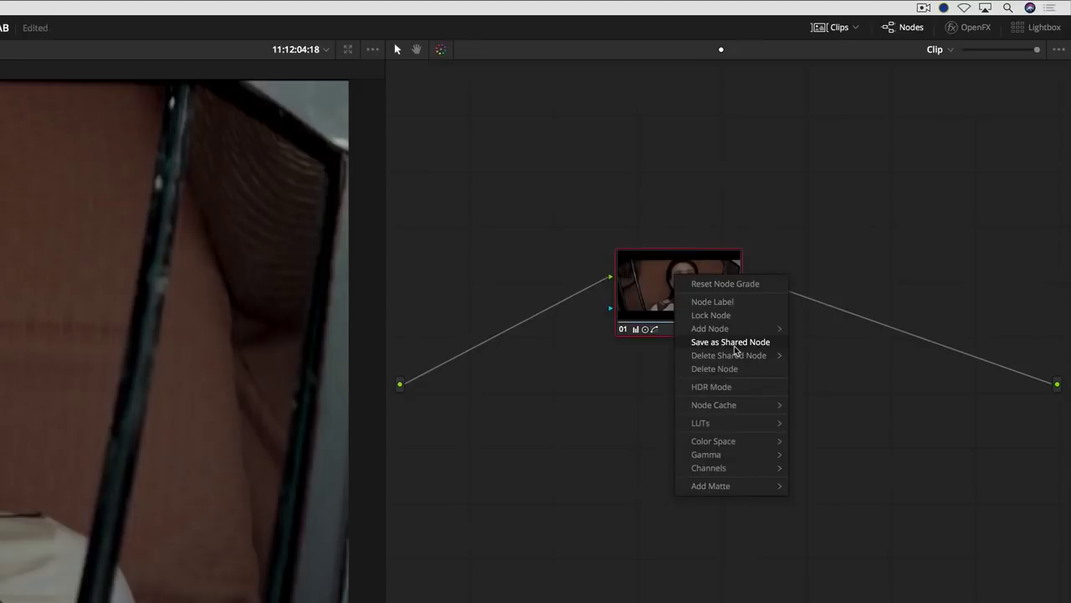
{"action": "left_click", "coordinate": [734, 347]}
{"action": "double_click", "coordinate": [655, 243]}
{"action": "type", "text": "Primary Grade"}
{"action": "key", "text": "Return"}
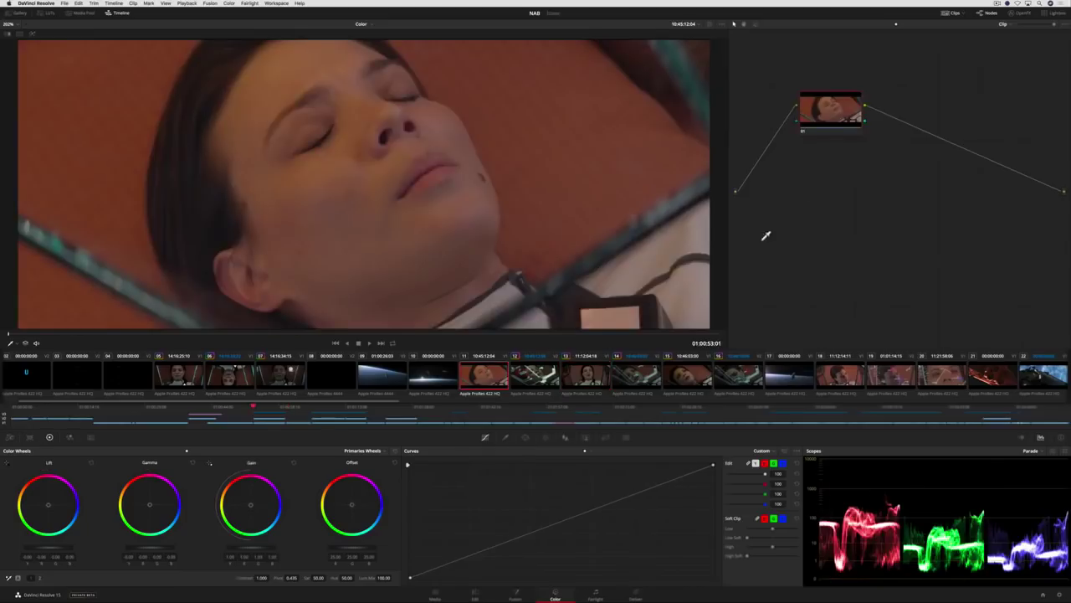
- Add the shared Primary Grade node after node 01 on another clip
{"action": "right_click", "coordinate": [854, 120]}
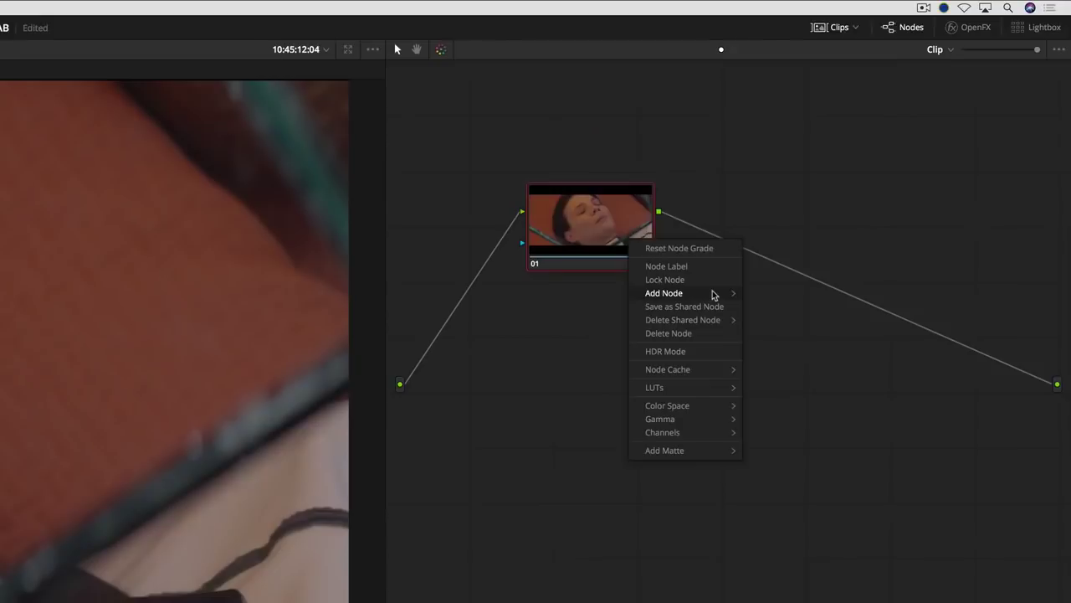
{"action": "mouse_move", "coordinate": [891, 146]}
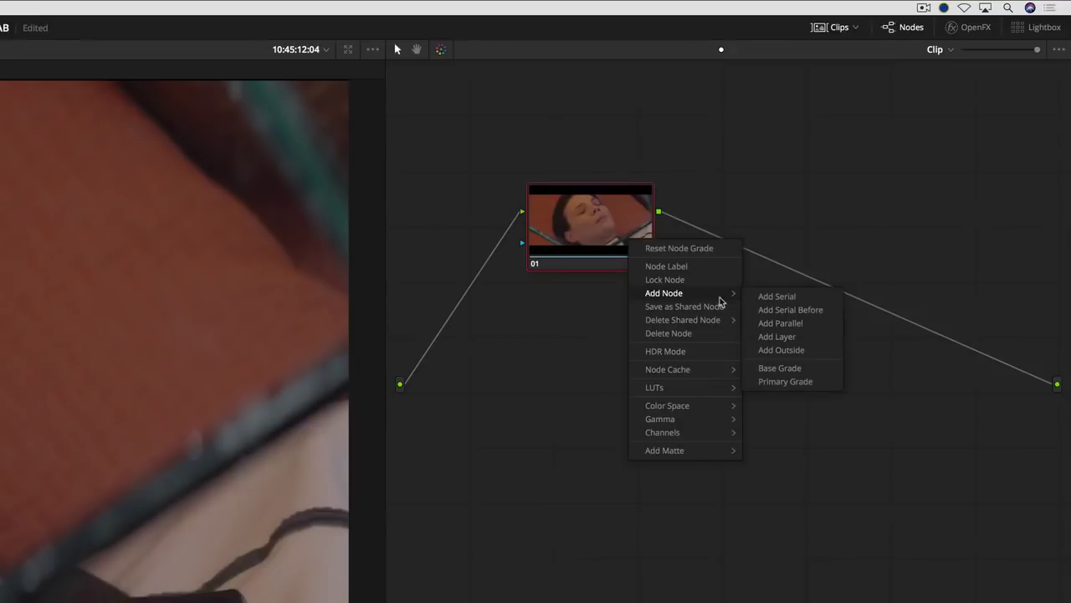
{"action": "left_click", "coordinate": [833, 388]}
{"action": "right_click", "coordinate": [764, 216]}
{"action": "left_click", "coordinate": [835, 255]}
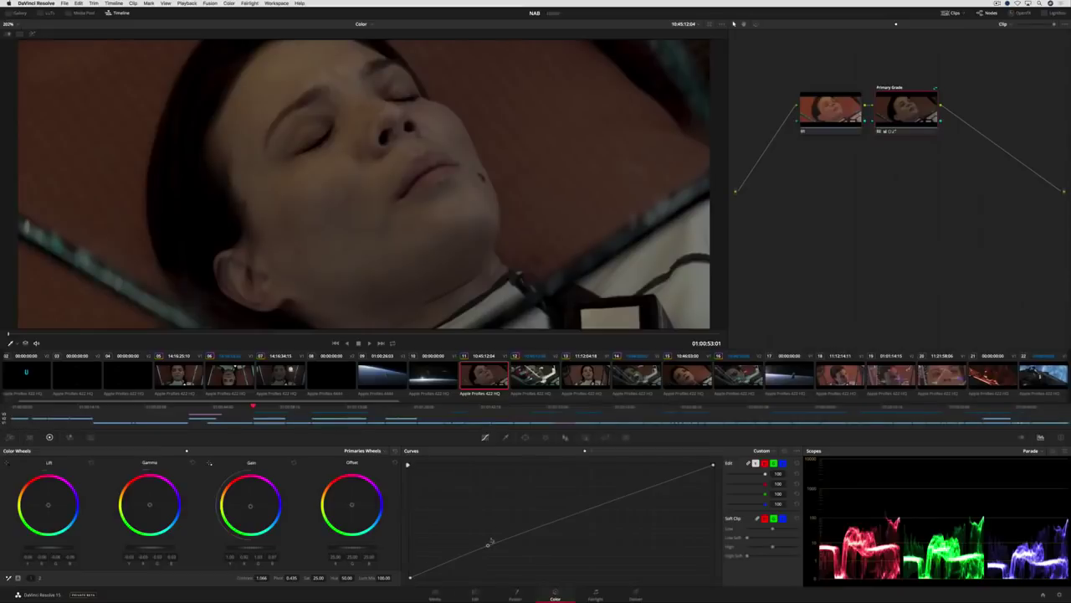
- Brighten with a curve, compare clips 11 and 13, then undo the curve change
{"action": "mouse_move", "coordinate": [488, 546]}
{"action": "left_mouse_down"}
{"action": "mouse_move", "coordinate": [489, 556]}
{"action": "mouse_move", "coordinate": [484, 535]}
{"action": "left_mouse_up"}
{"action": "key", "text": "Down"}
{"action": "key", "text": "Down"}
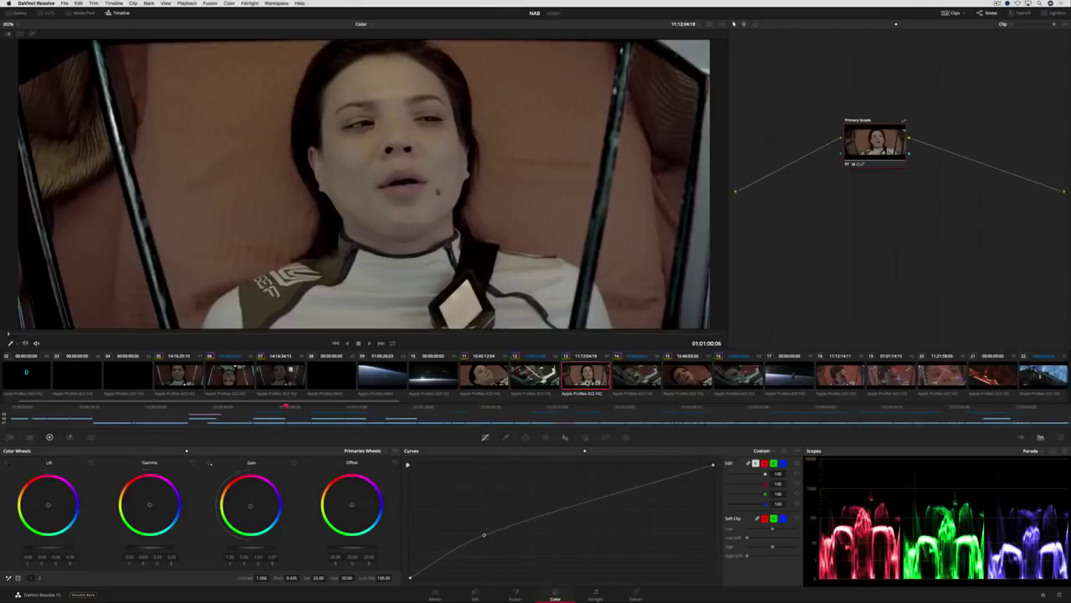
{"action": "key", "text": "Up"}
{"action": "key", "text": "Up"}
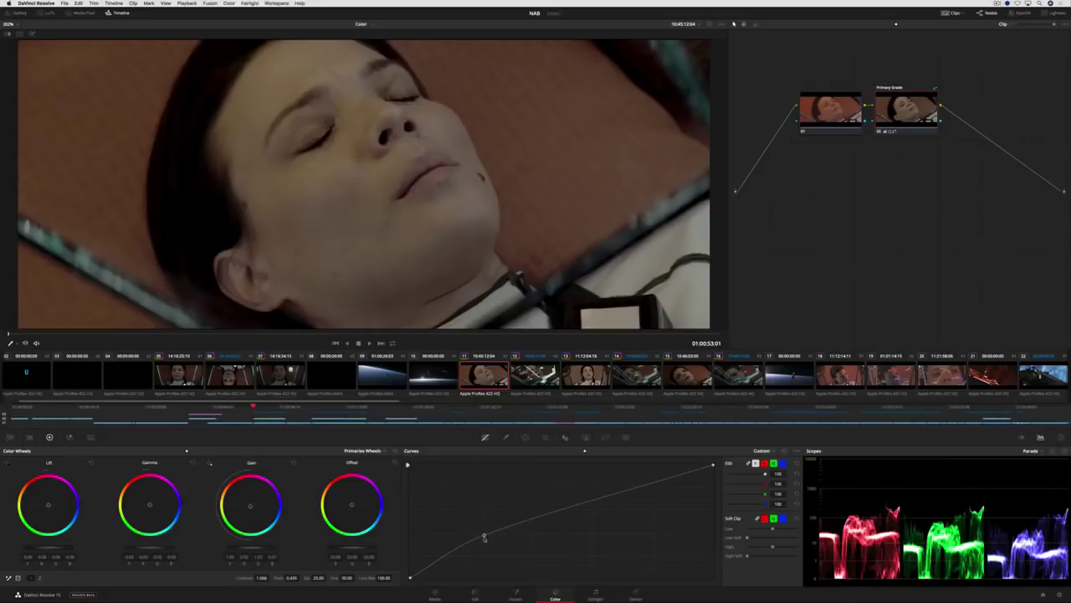
{"action": "key", "text": "super+z"}
{"action": "key", "text": "Down"}
{"action": "key", "text": "Down"}
{"action": "key", "text": "Up"}
{"action": "key", "text": "Up"}
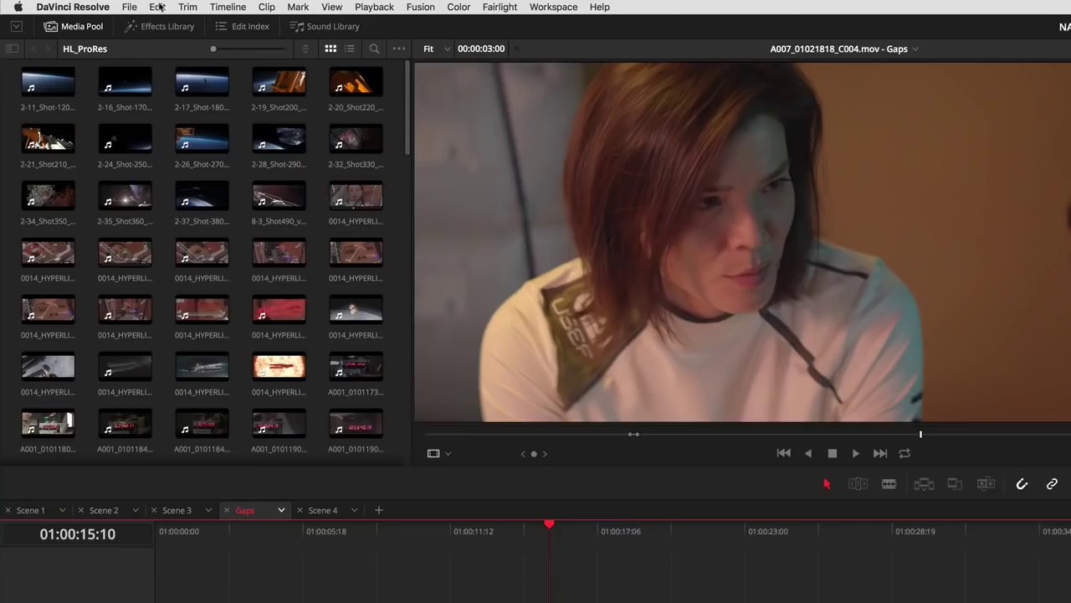
- Delete all gaps from the Gaps timeline, then toggle the viewer grading off and on
{"action": "left_click", "coordinate": [79, 4]}
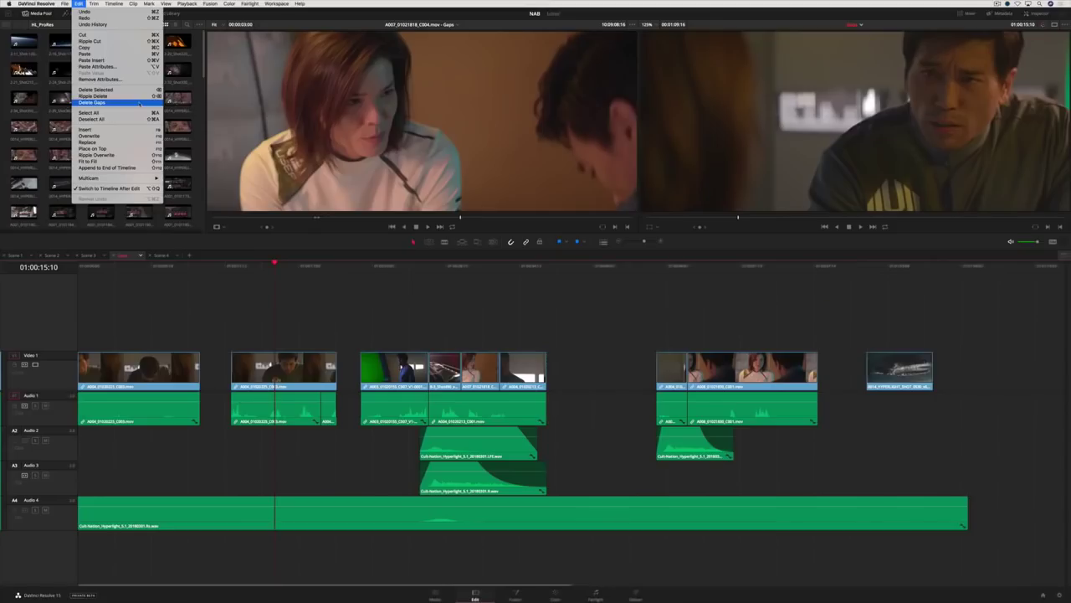
{"action": "left_click", "coordinate": [278, 207]}
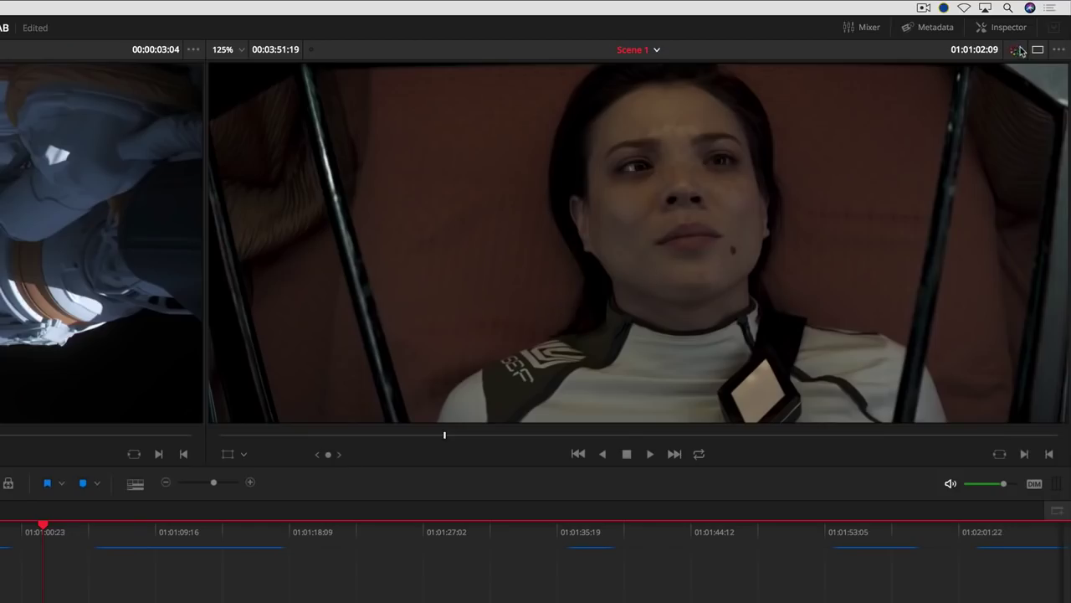
{"action": "left_click", "coordinate": [1048, 25]}
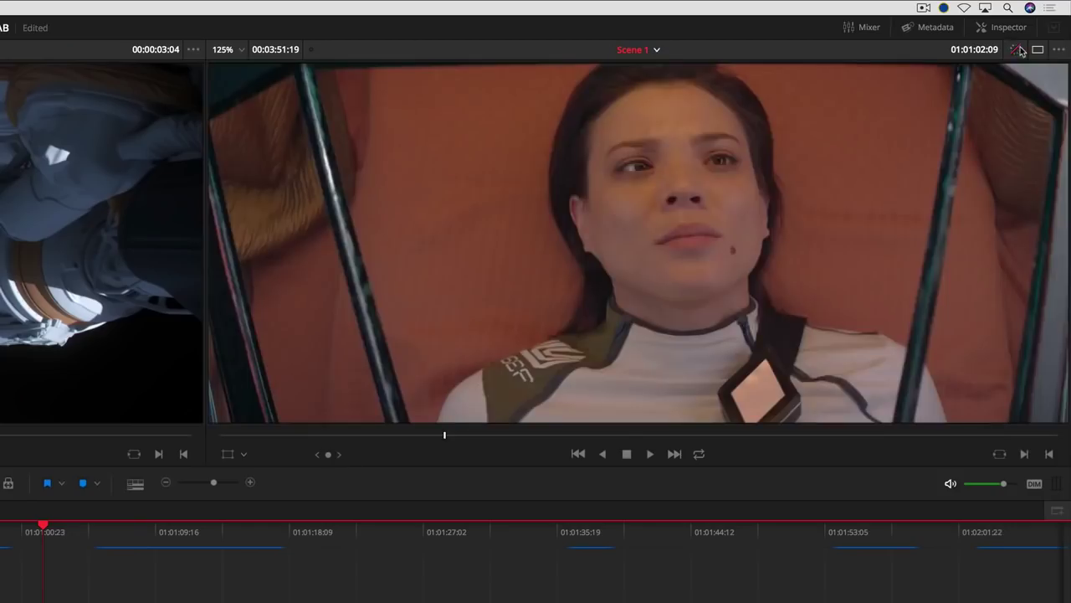
{"action": "left_click", "coordinate": [1017, 50]}
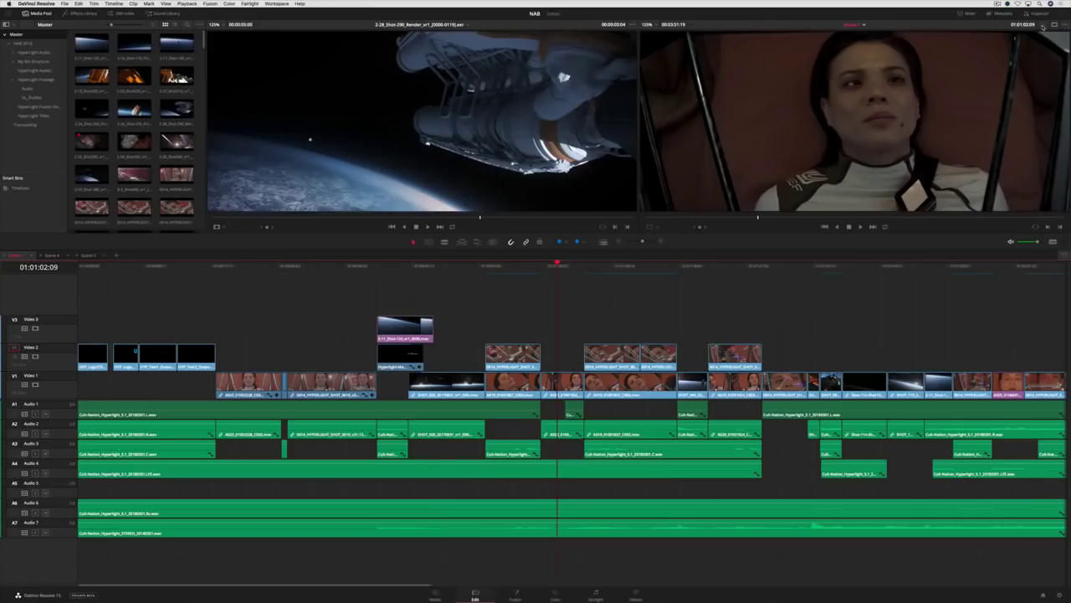
- Toggle the viewer grading again, step back about two seconds and play
{"action": "left_click", "coordinate": [1045, 26]}
{"action": "left_click_drag", "start_coordinate": [562, 272], "coordinate": [544, 275]}
{"action": "key", "text": "space"}
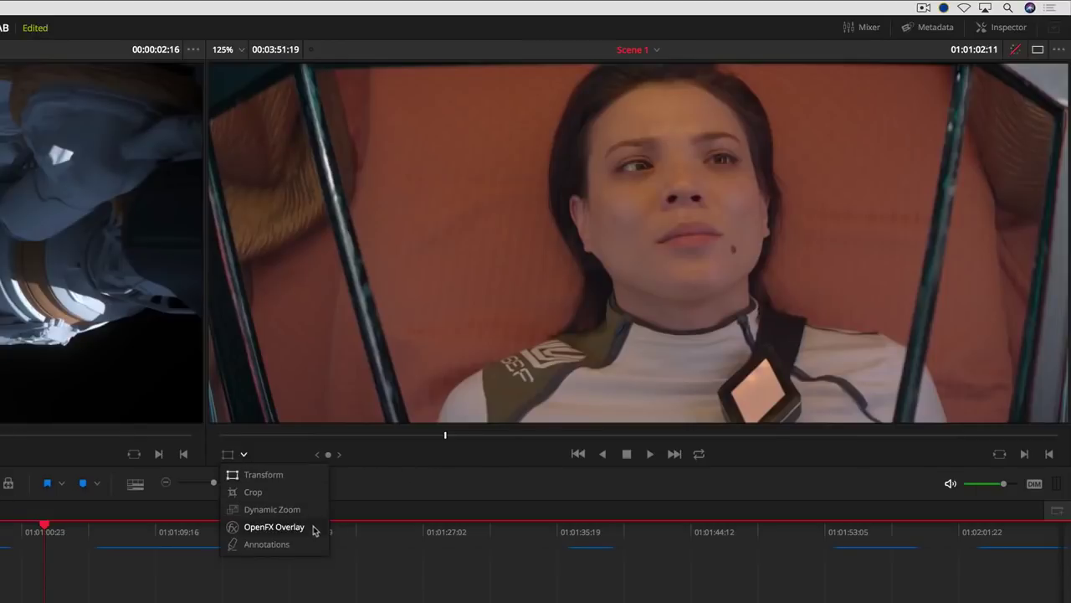
- Loop a freehand pen annotation around the woman's face and convert the duration marker to In/Out
{"action": "left_click", "coordinate": [315, 545]}
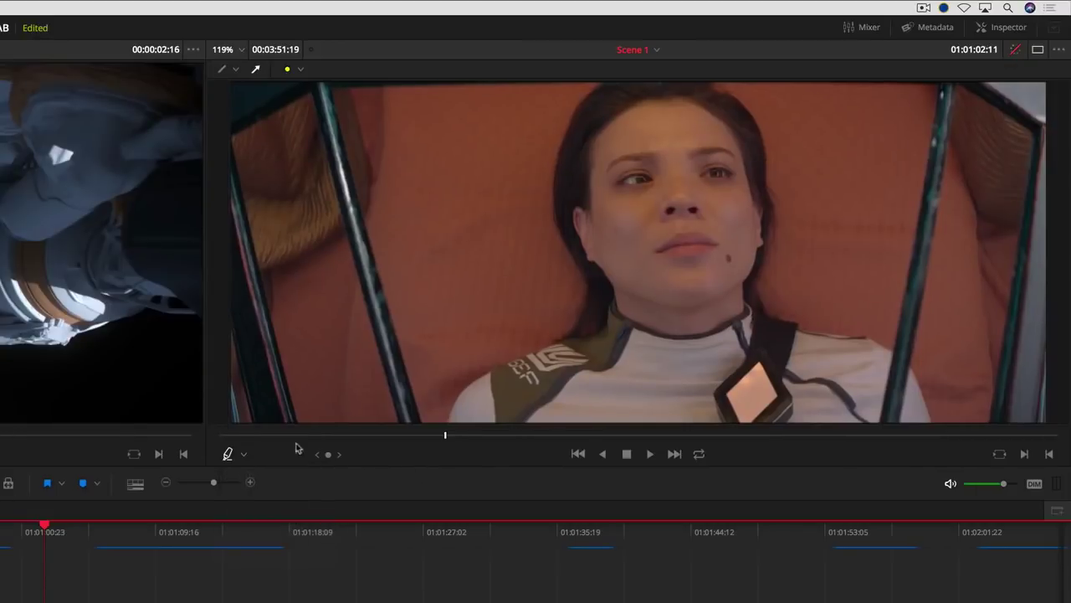
{"action": "left_click", "coordinate": [222, 69]}
{"action": "mouse_move", "coordinate": [643, 87]}
{"action": "left_mouse_down"}
{"action": "mouse_move", "coordinate": [684, 114]}
{"action": "mouse_move", "coordinate": [755, 168]}
{"action": "mouse_move", "coordinate": [747, 241]}
{"action": "mouse_move", "coordinate": [687, 303]}
{"action": "mouse_move", "coordinate": [591, 266]}
{"action": "mouse_move", "coordinate": [574, 188]}
{"action": "mouse_move", "coordinate": [644, 92]}
{"action": "left_mouse_up"}
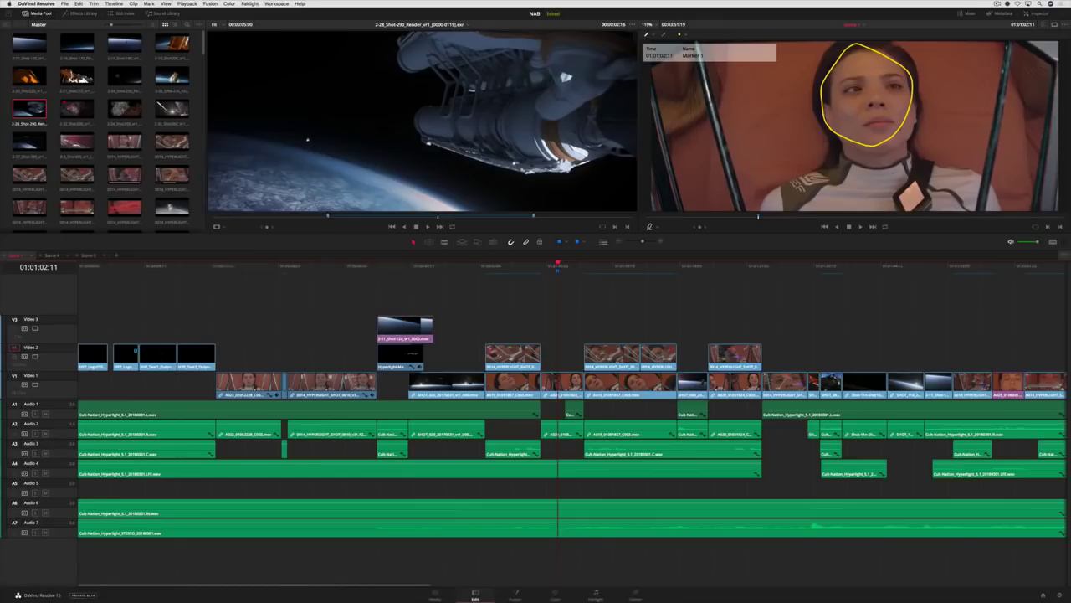
{"action": "right_click", "coordinate": [504, 212]}
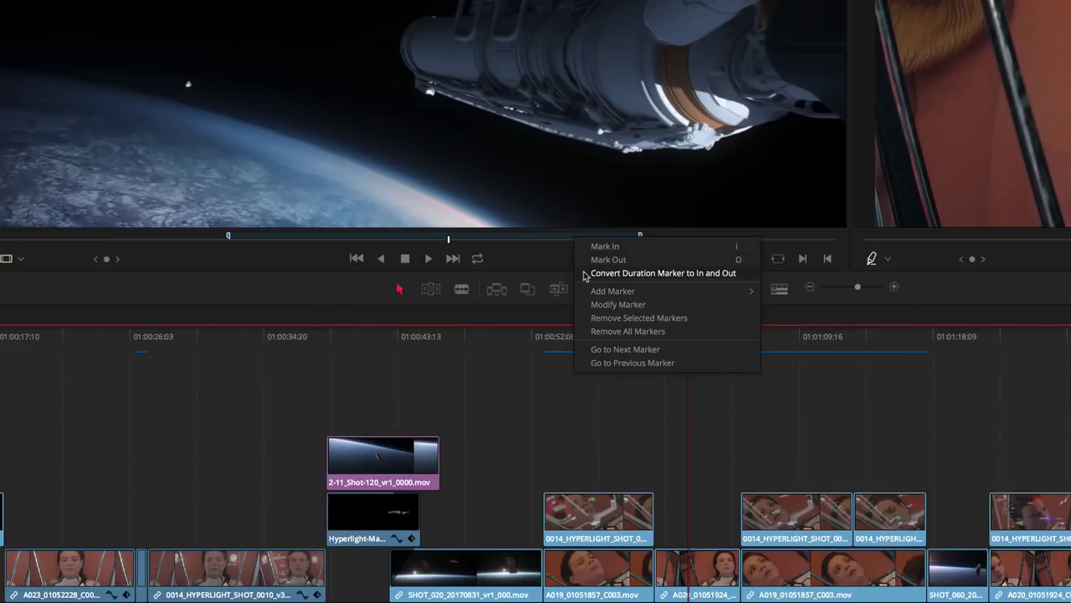
{"action": "left_click", "coordinate": [585, 274]}
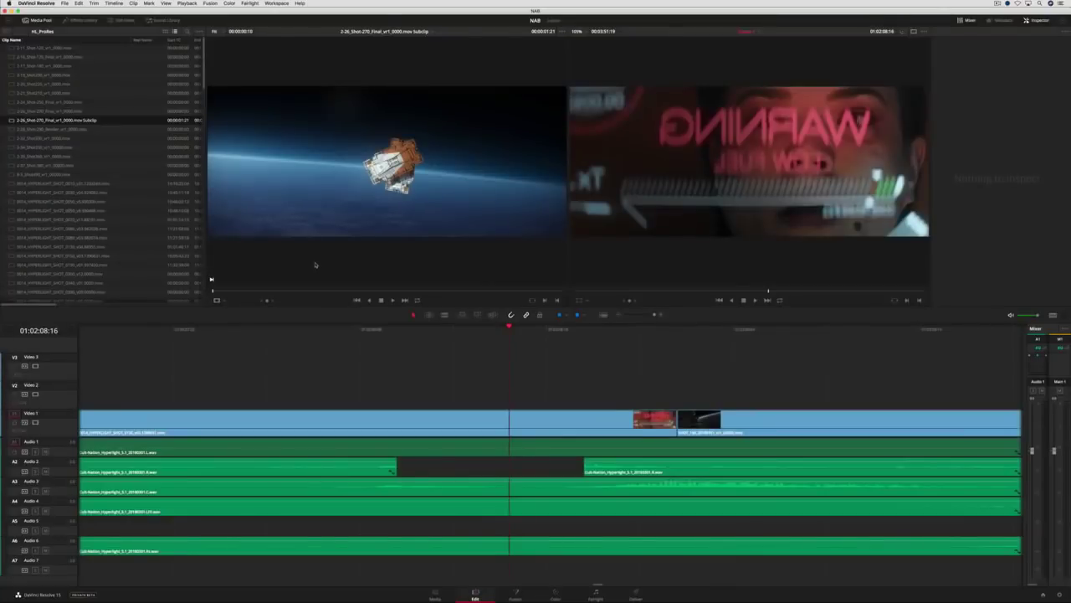
- Edit the marked source range onto V2 with F12 and inspect the new clip
{"action": "key", "text": "F12"}
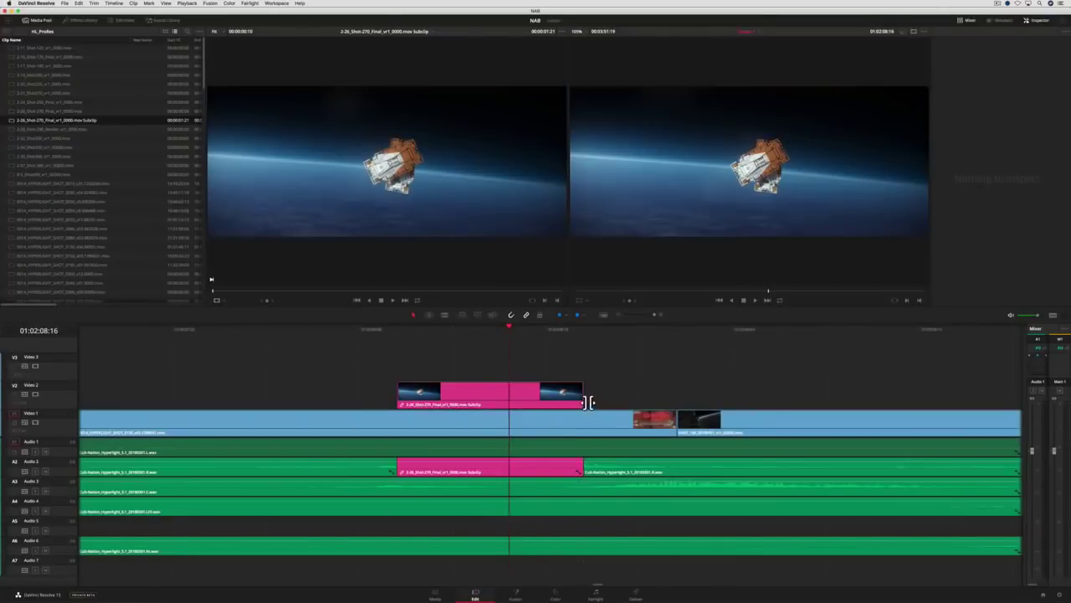
{"action": "left_click_drag", "start_coordinate": [590, 403], "coordinate": [626, 411]}
{"action": "double_click", "coordinate": [453, 382]}
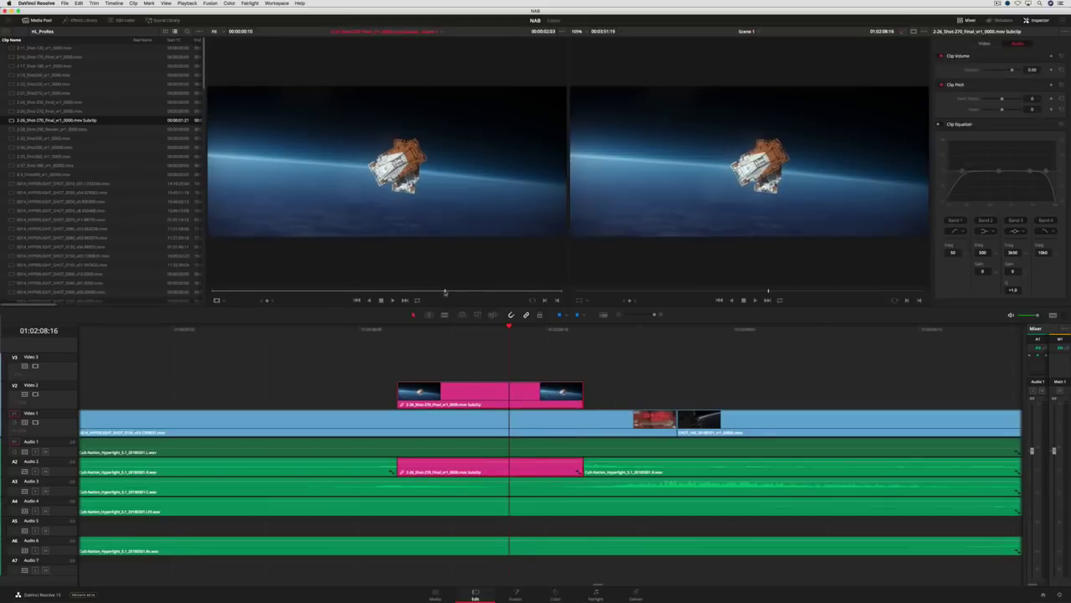
{"action": "left_click", "coordinate": [250, 291]}
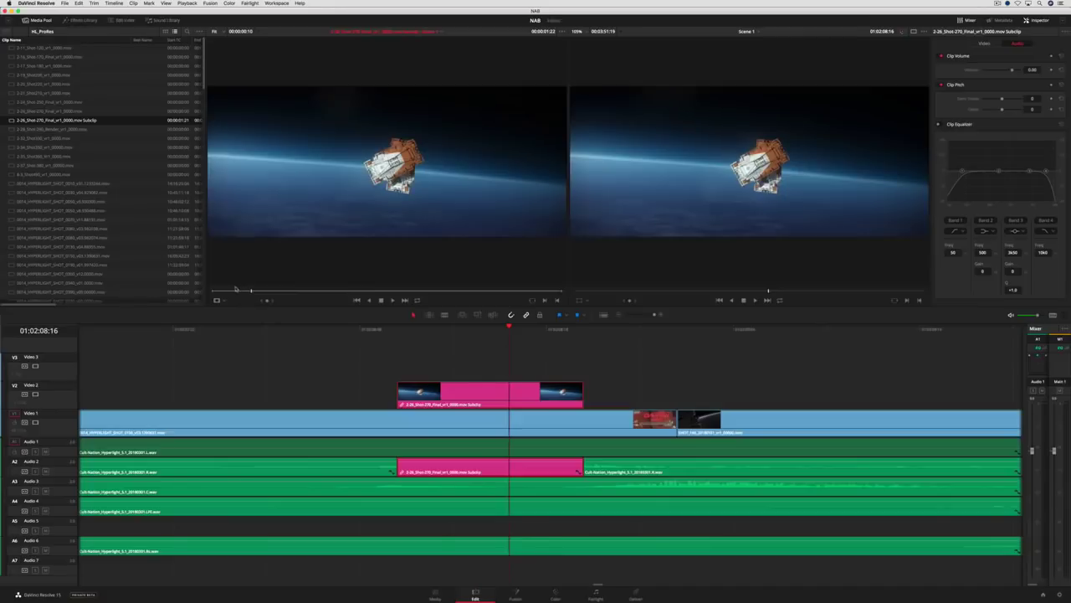
- Set the subclip end to 00:00:03:00 and lengthen the V2 clip to match
{"action": "right_click", "coordinate": [98, 121]}
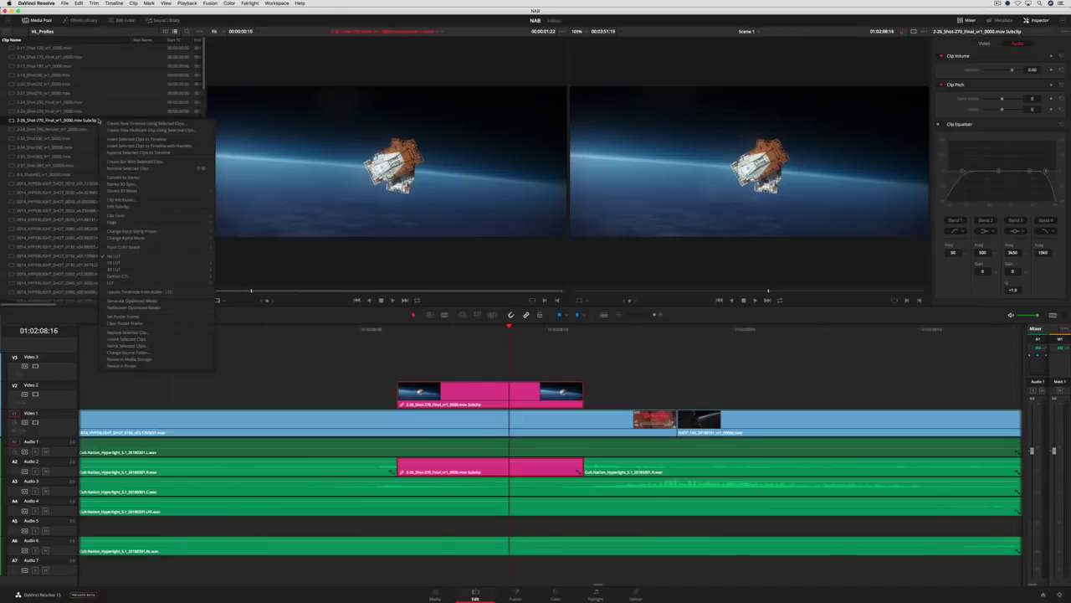
{"action": "left_click", "coordinate": [167, 207]}
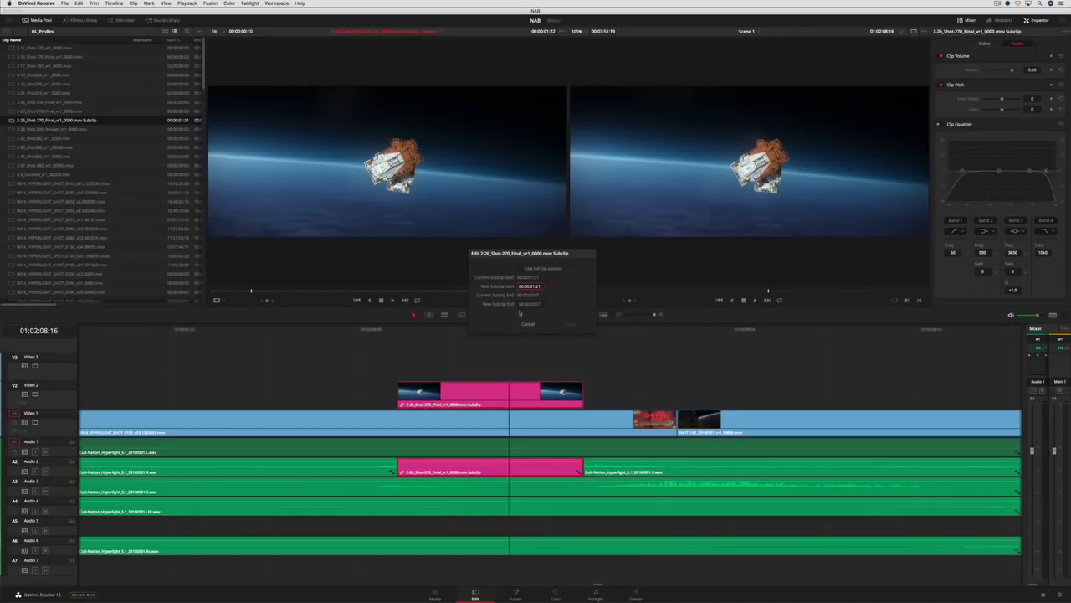
{"action": "left_click", "coordinate": [527, 303]}
{"action": "key", "text": "BackSpace"}
{"action": "type", "text": "00:00:03:0"}
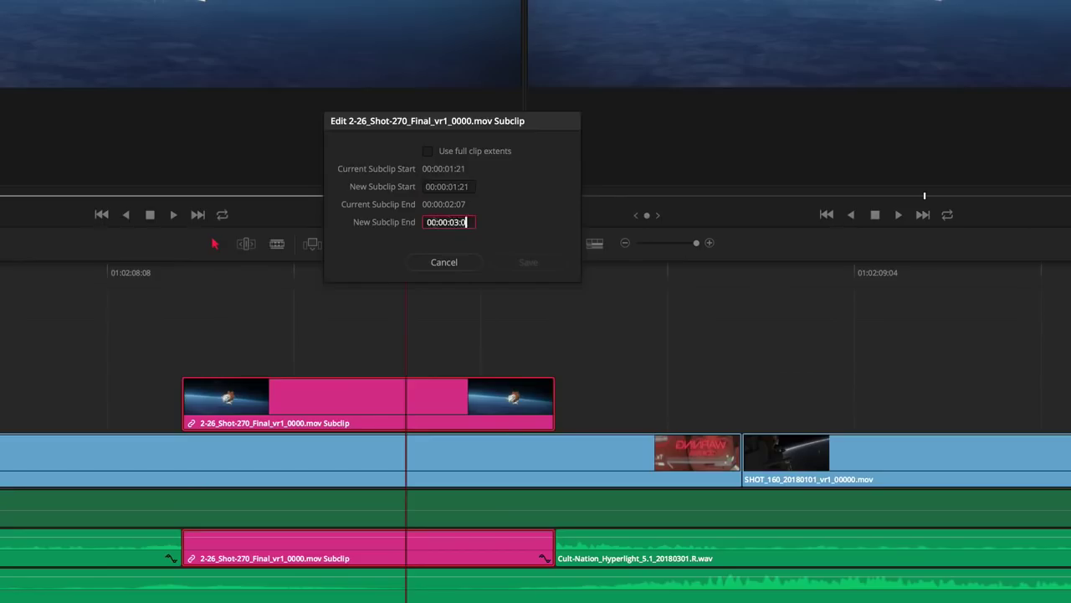
{"action": "type", "text": "0"}
{"action": "key", "text": "Return"}
{"action": "left_click_drag", "start_coordinate": [553, 397], "coordinate": [647, 379]}
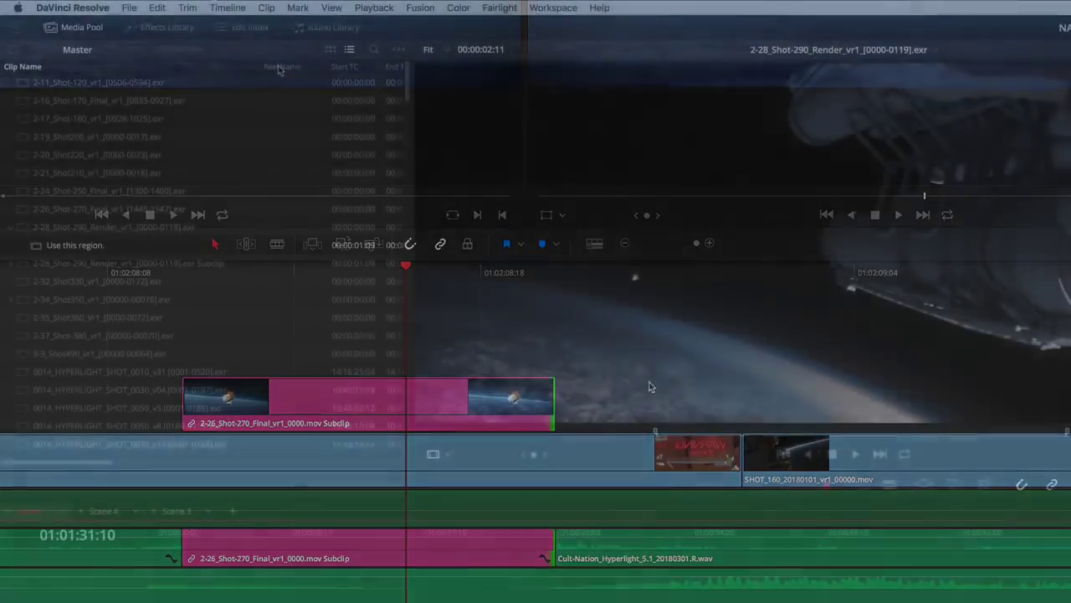
- Rename clip 2-11_Shot-120_vr1_[0506-0594].exr to My Shot
{"action": "right_click", "coordinate": [279, 71]}
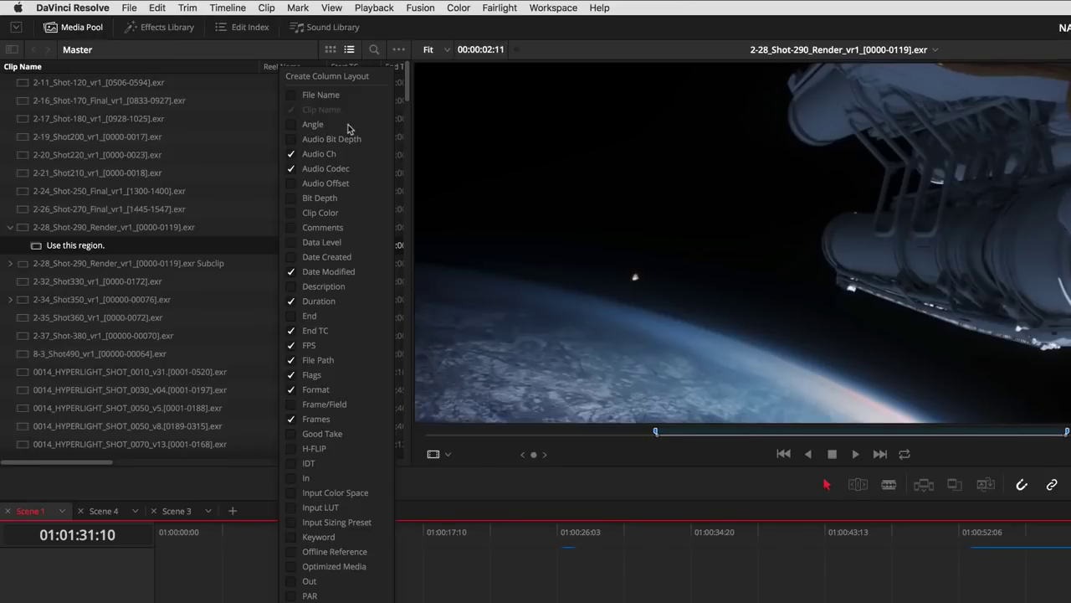
{"action": "left_click", "coordinate": [237, 134]}
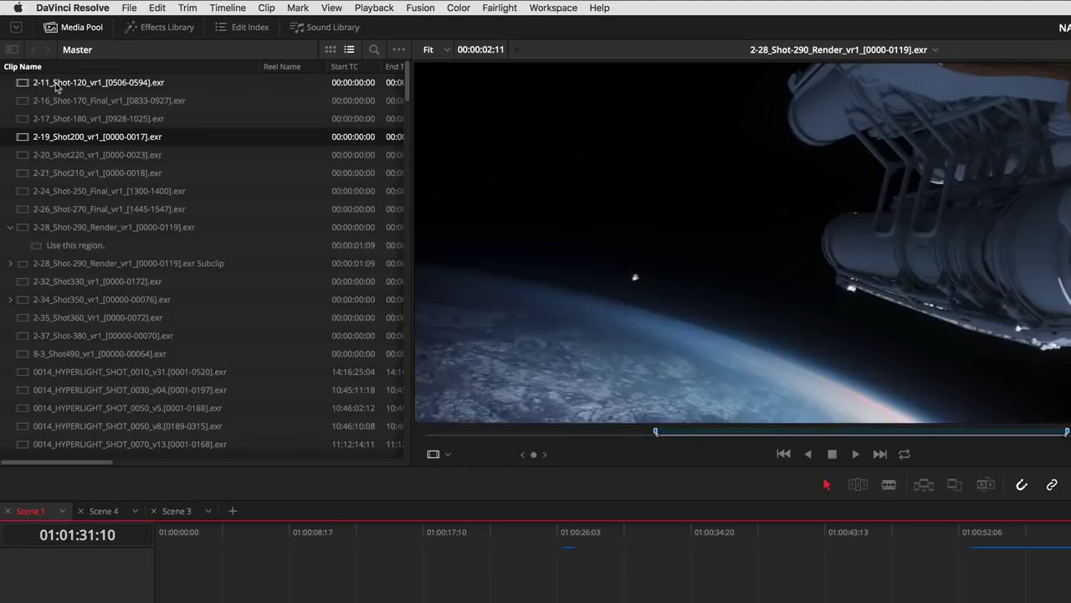
{"action": "left_click", "coordinate": [56, 84]}
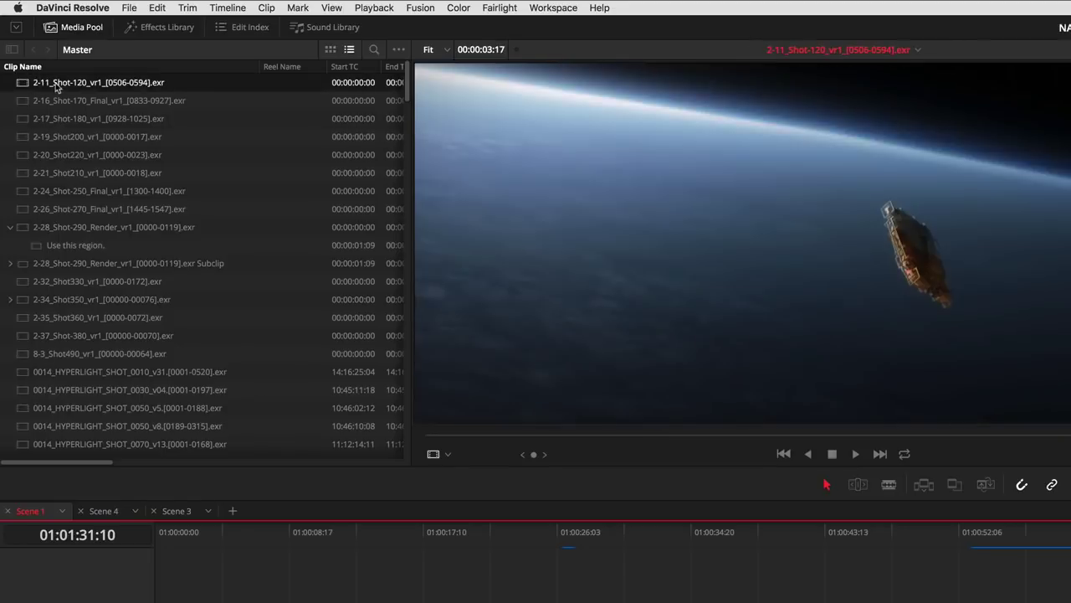
{"action": "left_click", "coordinate": [56, 84]}
{"action": "type", "text": "My Shot"}
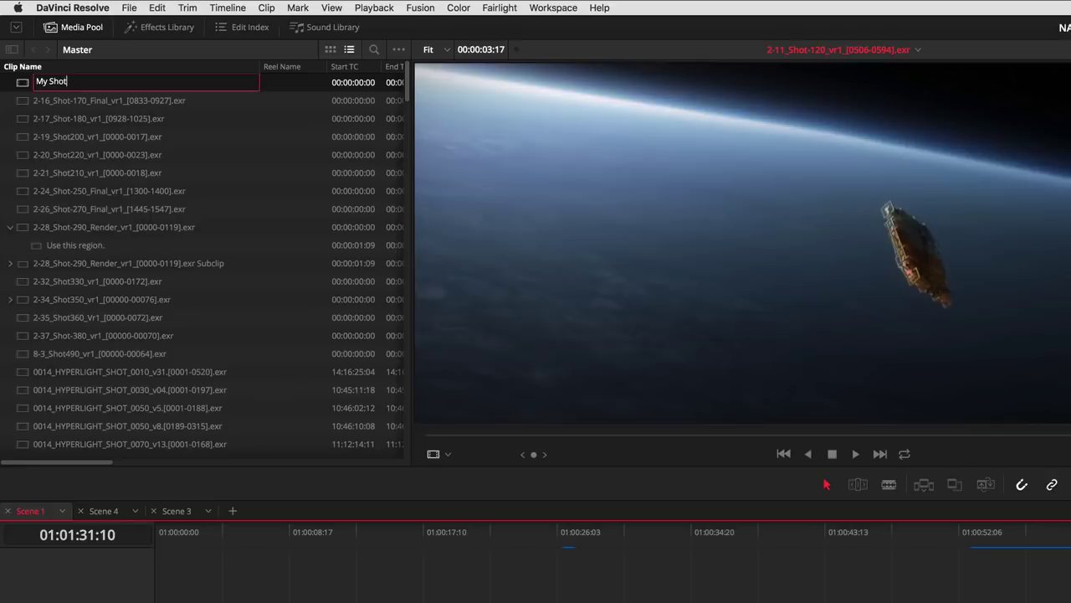
{"action": "key", "text": "Return"}
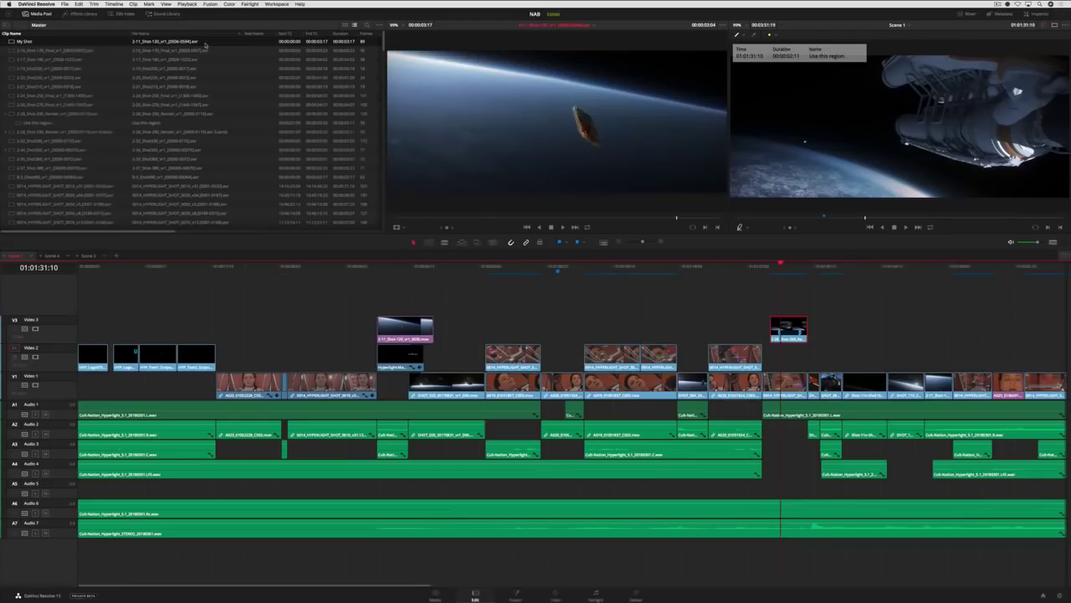
- Switch the media pool to Dual View at full height, with the top bin showing thumbnails
{"action": "left_click", "coordinate": [380, 27]}
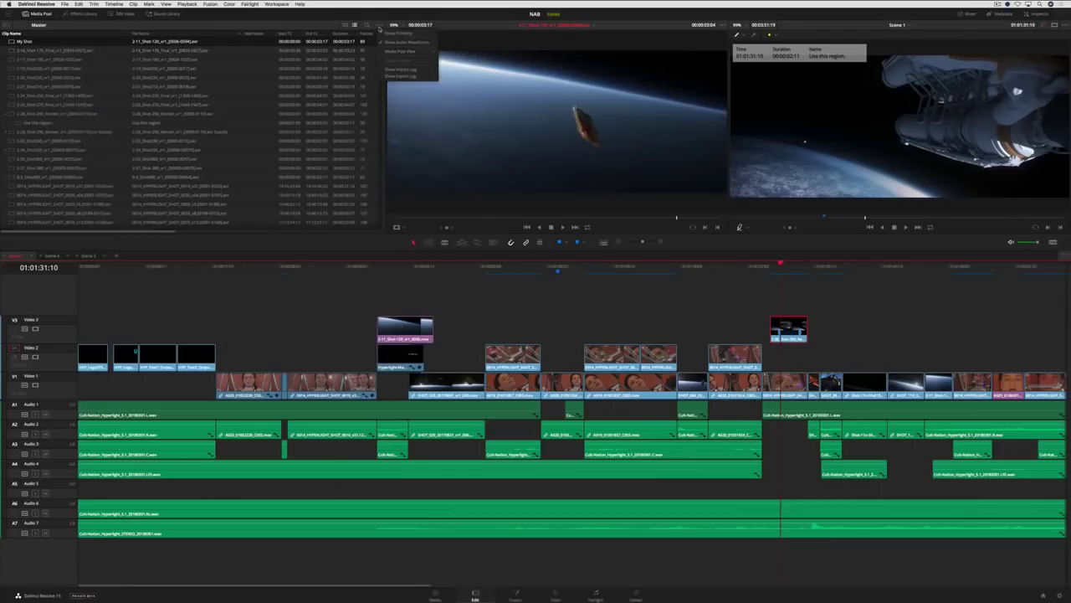
{"action": "mouse_move", "coordinate": [406, 52]}
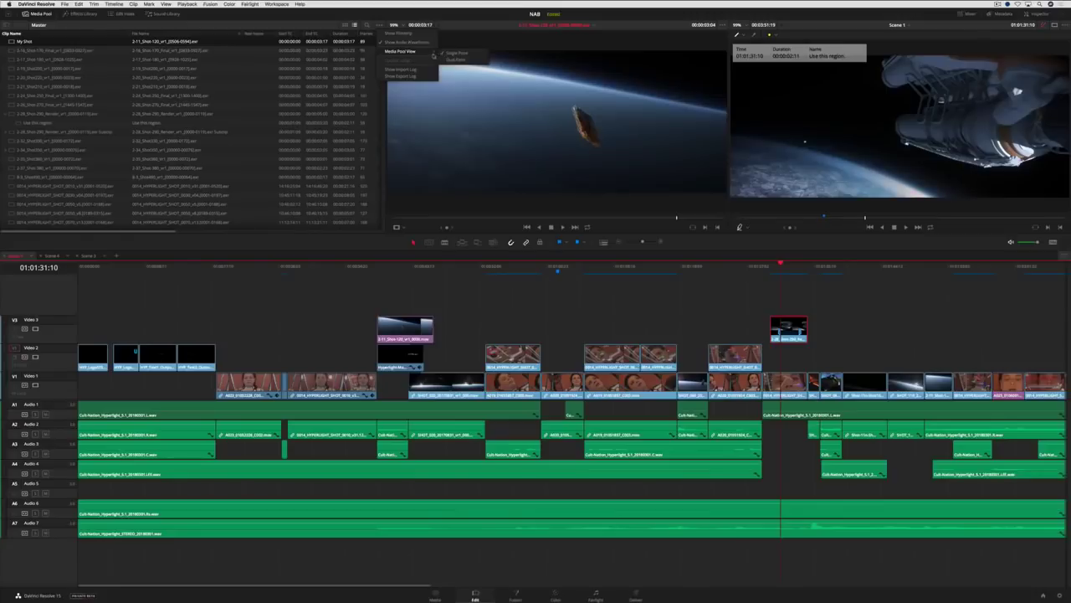
{"action": "left_click", "coordinate": [454, 60]}
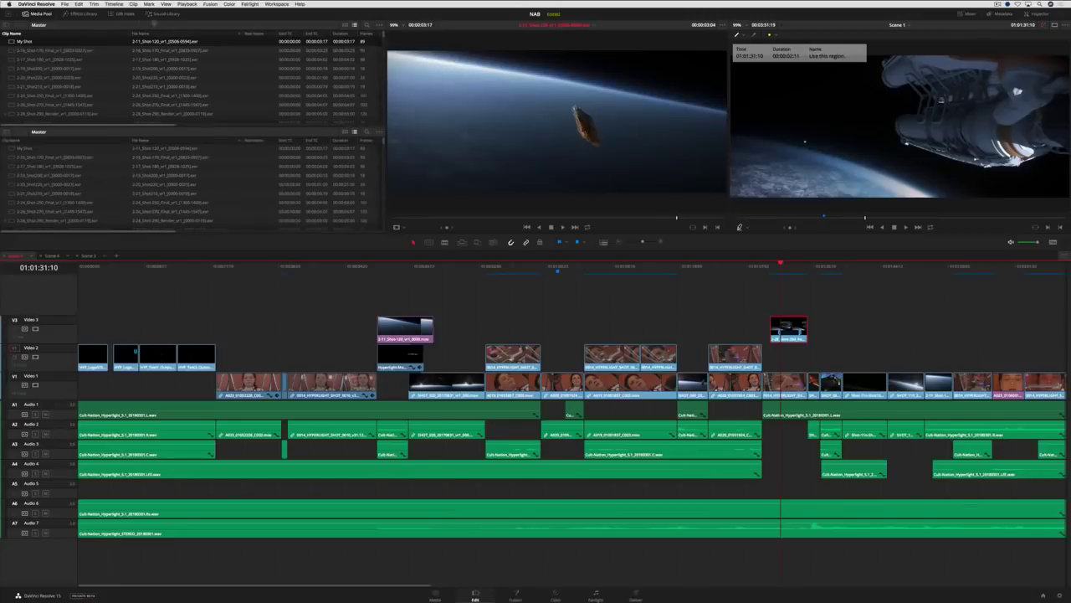
{"action": "left_click", "coordinate": [8, 15]}
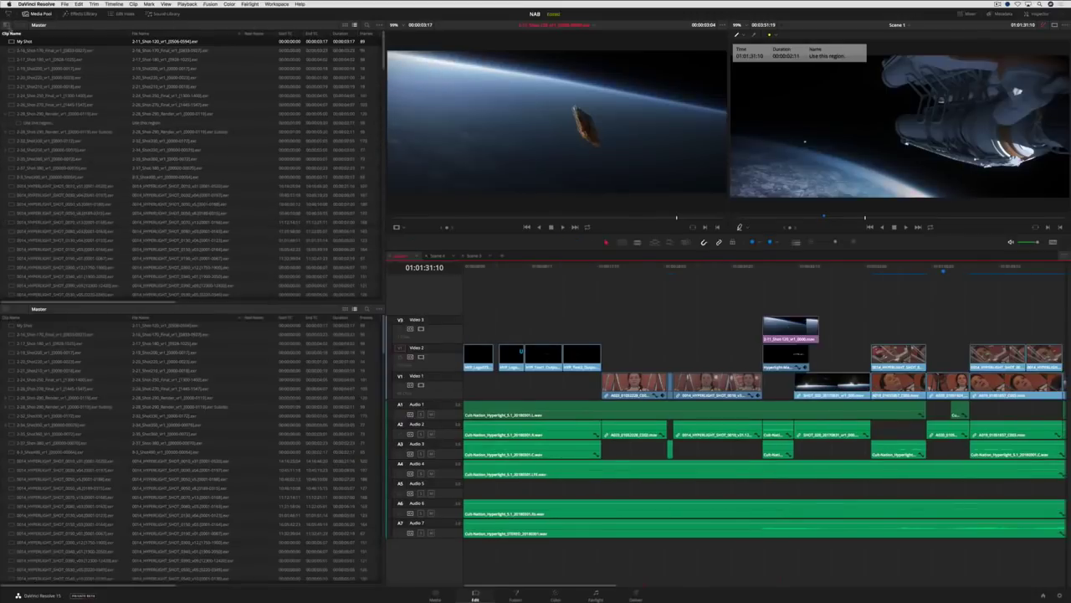
{"action": "left_click", "coordinate": [344, 26]}
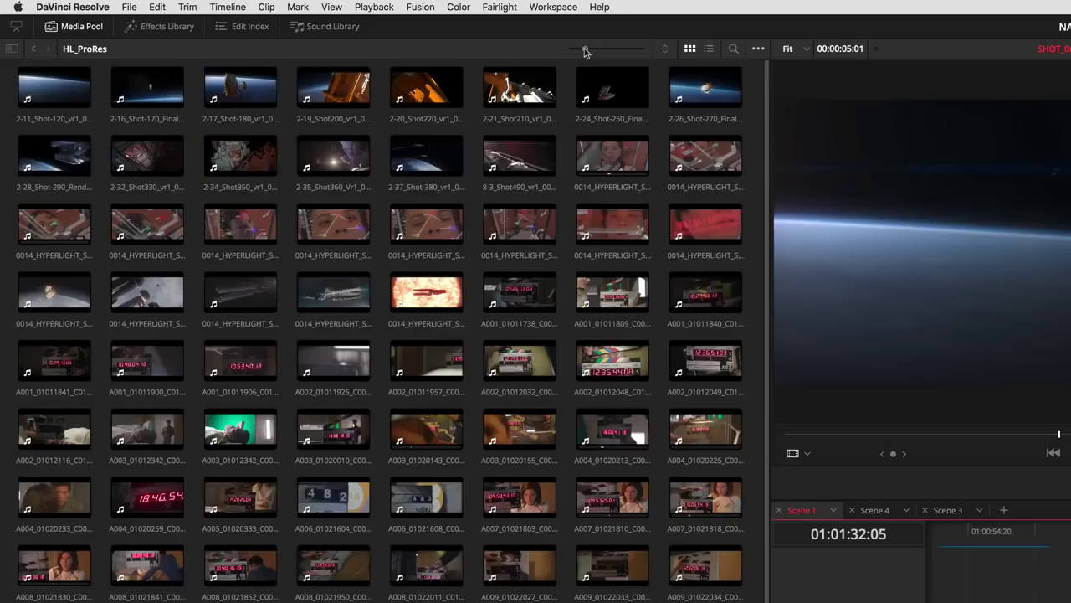
- Enlarge the thumbnails, view the HyperLight Audio, Temp music and Ada voice test bins together, and load Airy Drone SFX_6.wav
{"action": "left_click_drag", "start_coordinate": [292, 24], "coordinate": [316, 24]}
{"action": "left_click_drag", "start_coordinate": [635, 54], "coordinate": [651, 55]}
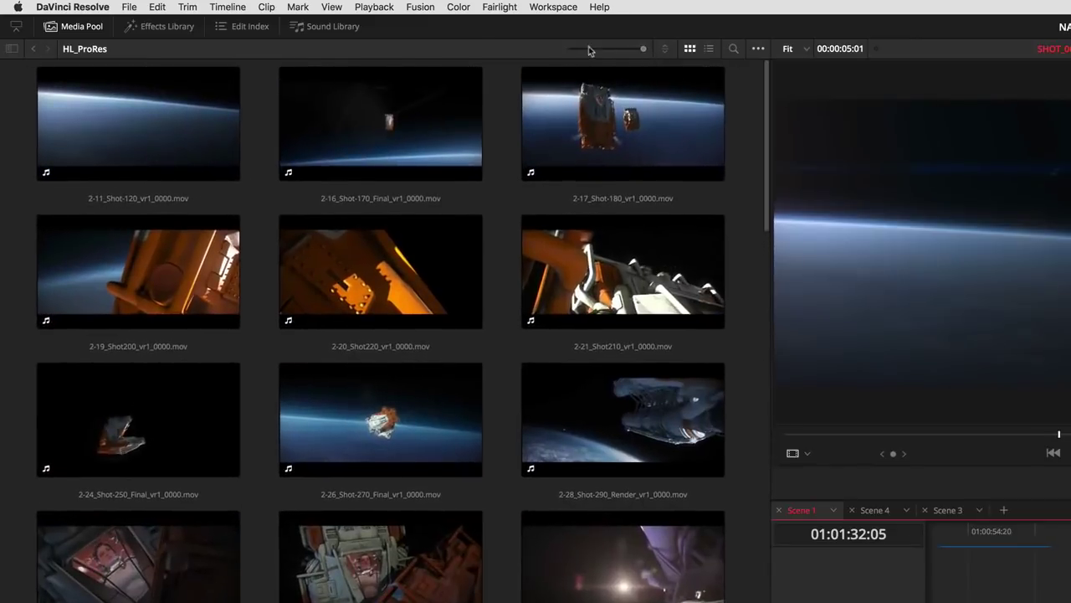
{"action": "left_click", "coordinate": [10, 50]}
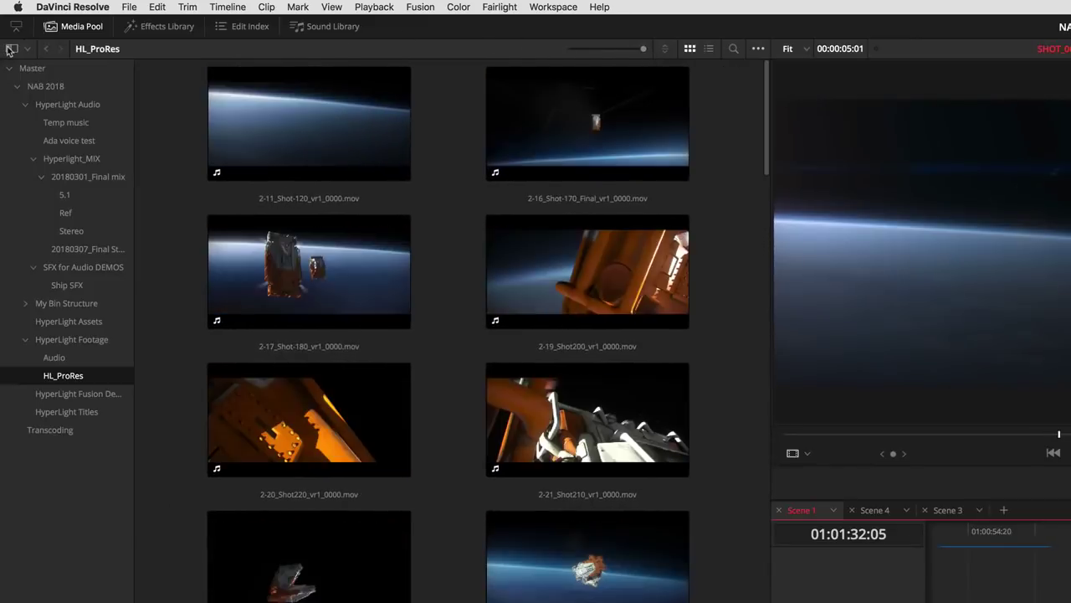
{"action": "left_click", "coordinate": [60, 104]}
{"action": "left_click", "coordinate": [87, 140], "text": "shift"}
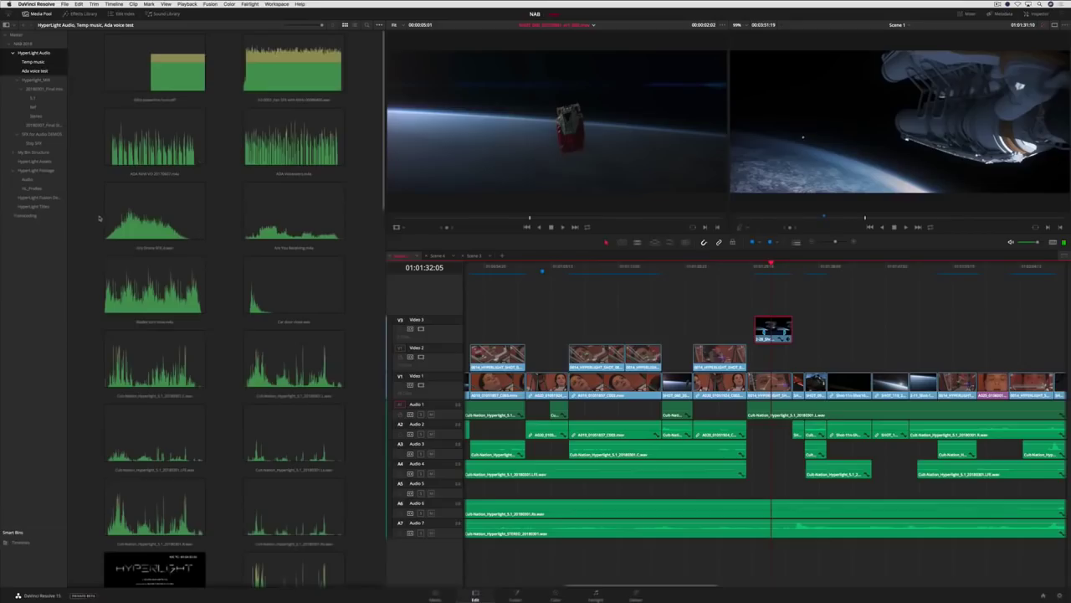
{"action": "left_click", "coordinate": [246, 444]}
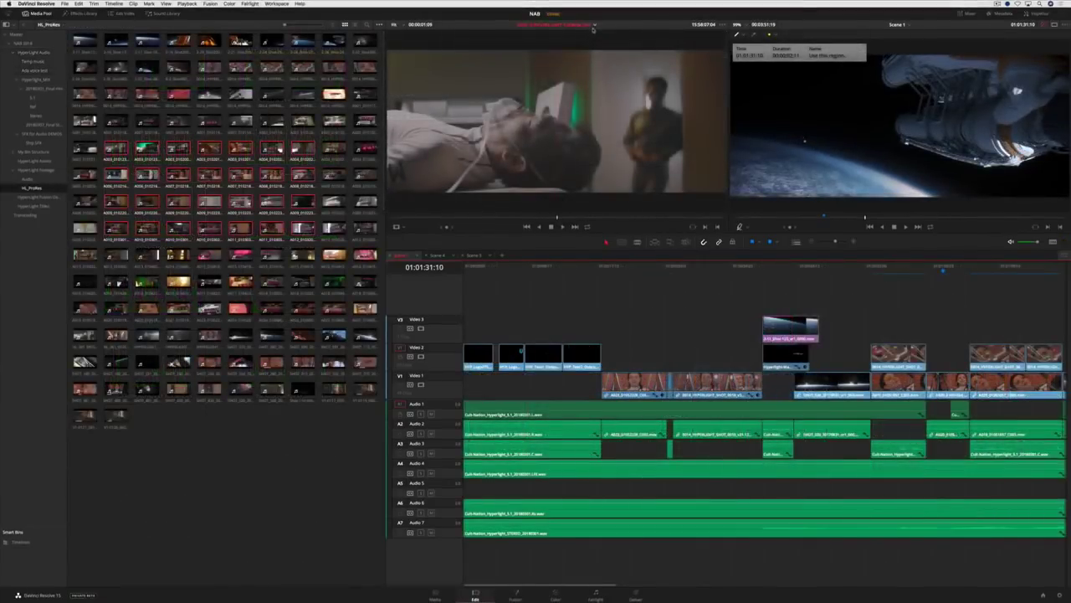
- Load two different recent clips into the source viewer from the recent clips list
{"action": "left_click", "coordinate": [591, 25]}
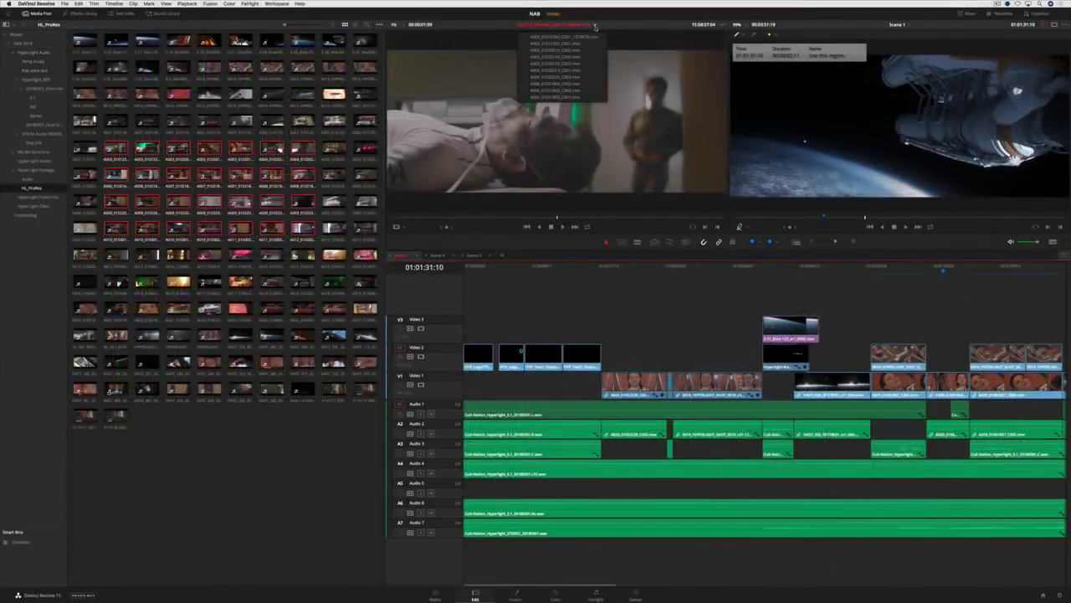
{"action": "left_click", "coordinate": [577, 49]}
{"action": "left_click", "coordinate": [589, 26]}
{"action": "left_click", "coordinate": [584, 77]}
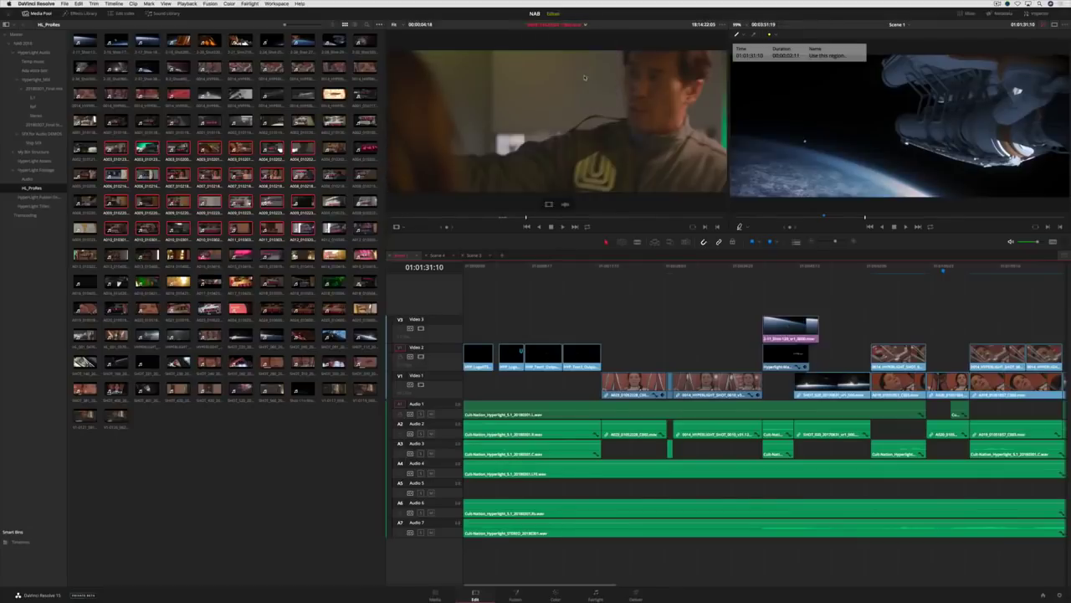
- Show the floating Timecode Window and enlarge it over the media pool
{"action": "left_click", "coordinate": [276, 4]}
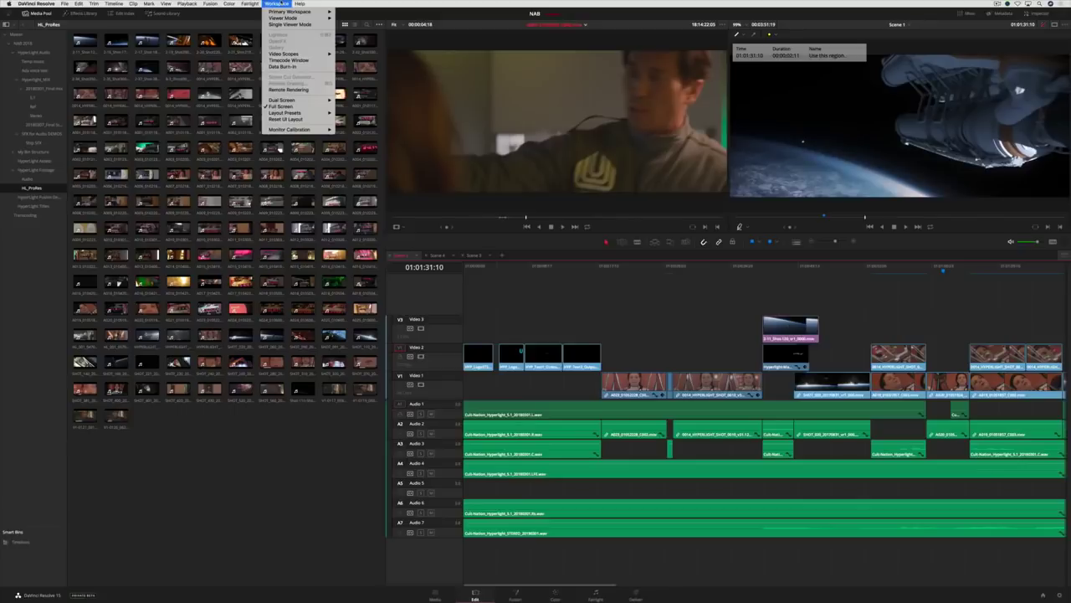
{"action": "left_click", "coordinate": [295, 59]}
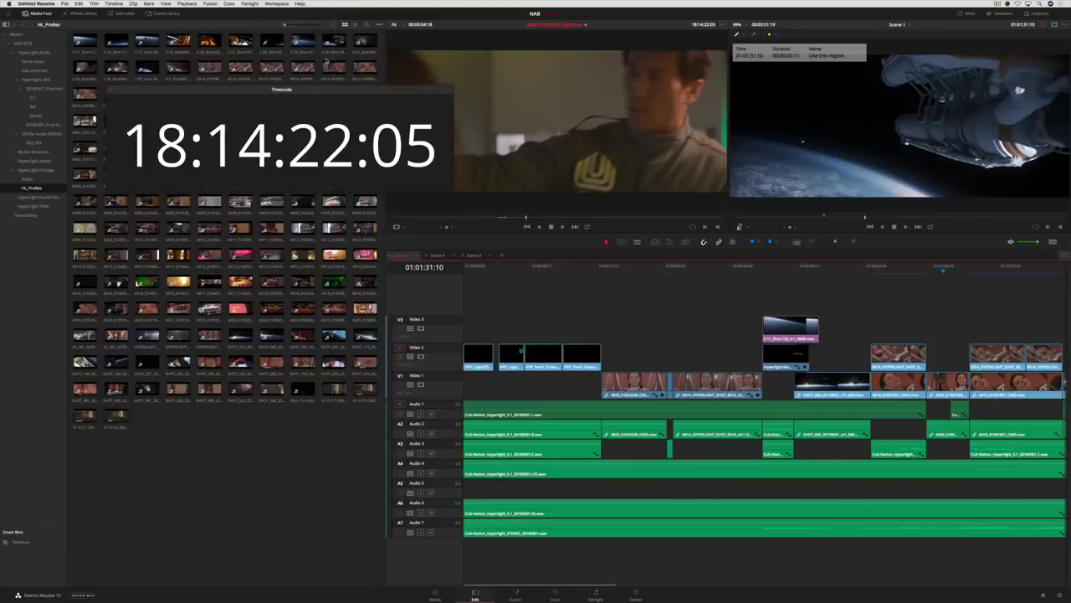
{"action": "left_click_drag", "start_coordinate": [331, 148], "coordinate": [302, 232]}
{"action": "left_click_drag", "start_coordinate": [395, 311], "coordinate": [545, 377]}
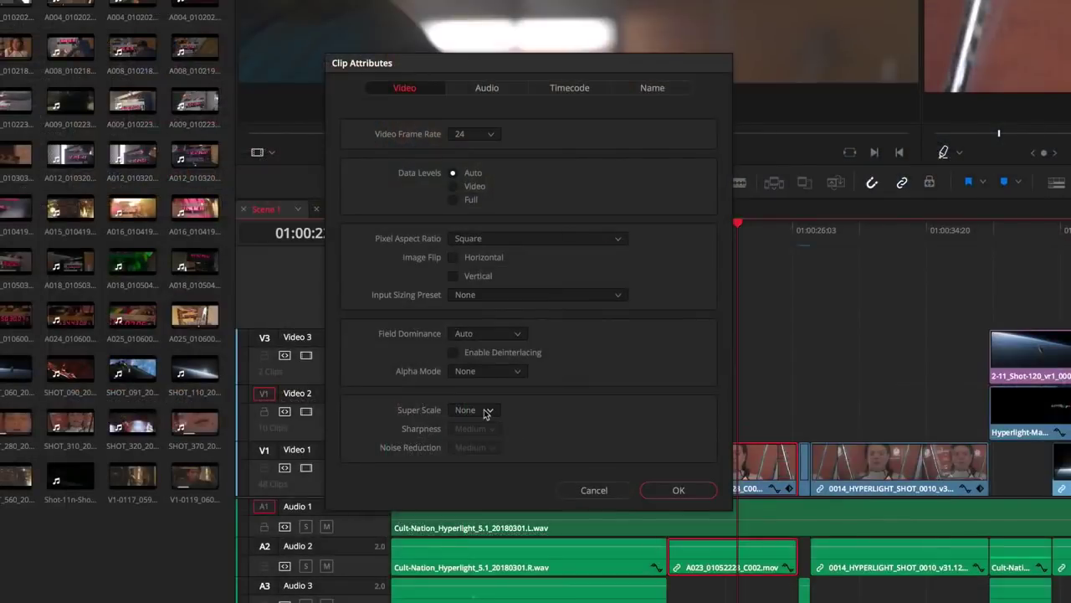
- In Clip Attributes, set Super Scale to 3x, then raise it to 4x
{"action": "left_click", "coordinate": [484, 411]}
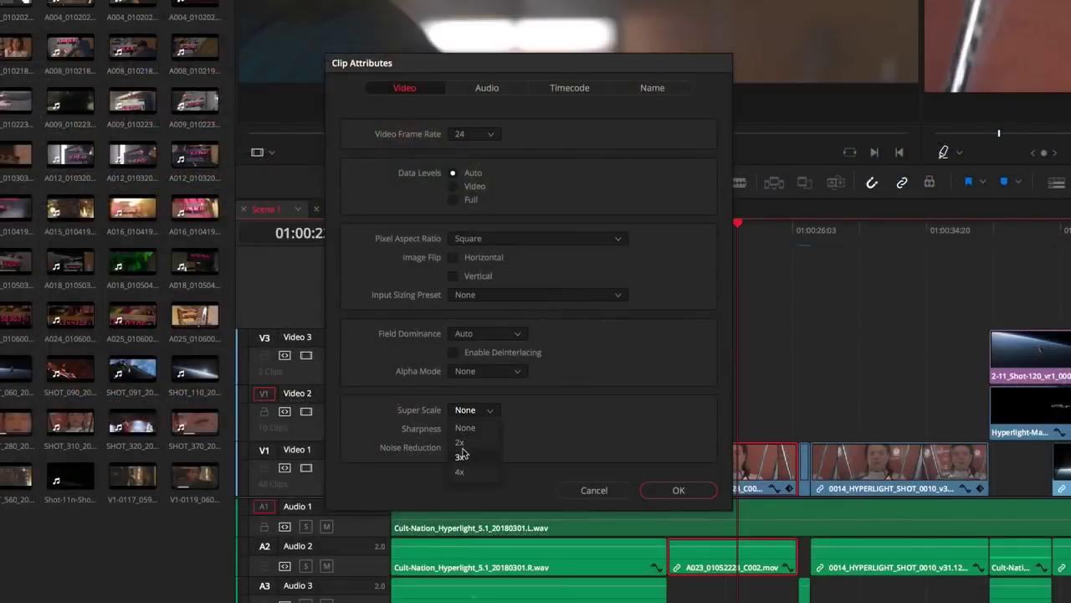
{"action": "left_click", "coordinate": [462, 456]}
{"action": "left_click", "coordinate": [483, 410]}
{"action": "left_click", "coordinate": [473, 472]}
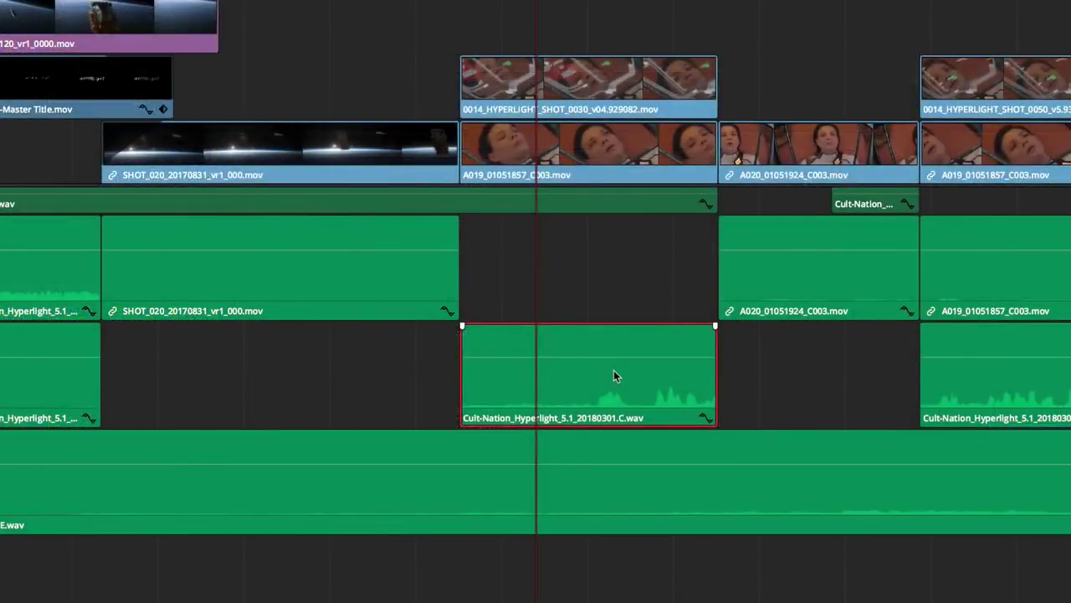
- Normalize Cult-Nation_Hyperlight_5.1_20180301.C.wav audio levels to 0 dBFS
{"action": "right_click", "coordinate": [614, 376]}
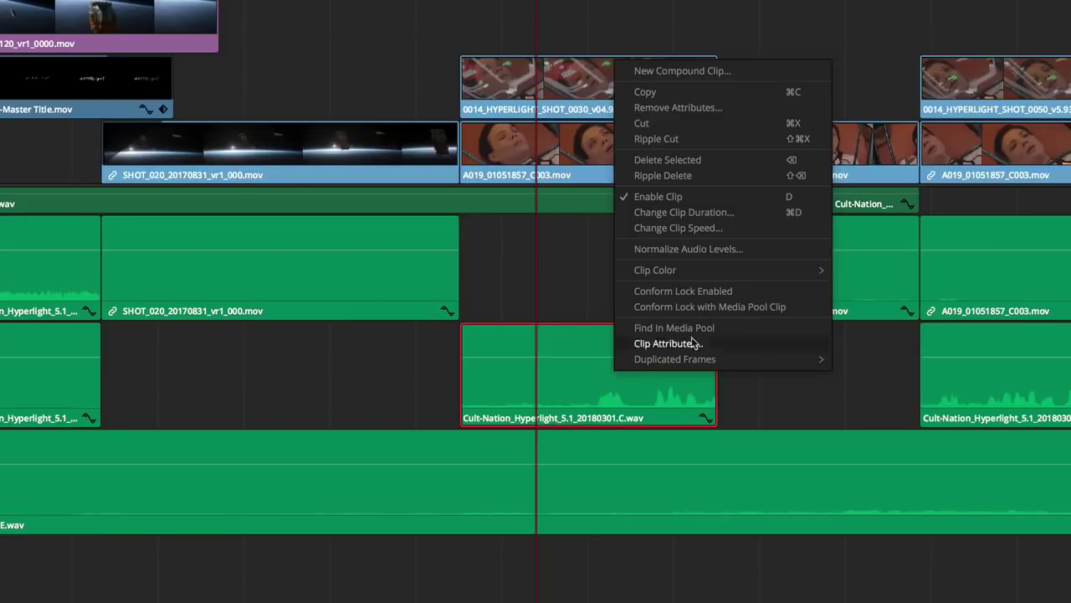
{"action": "left_click", "coordinate": [758, 249]}
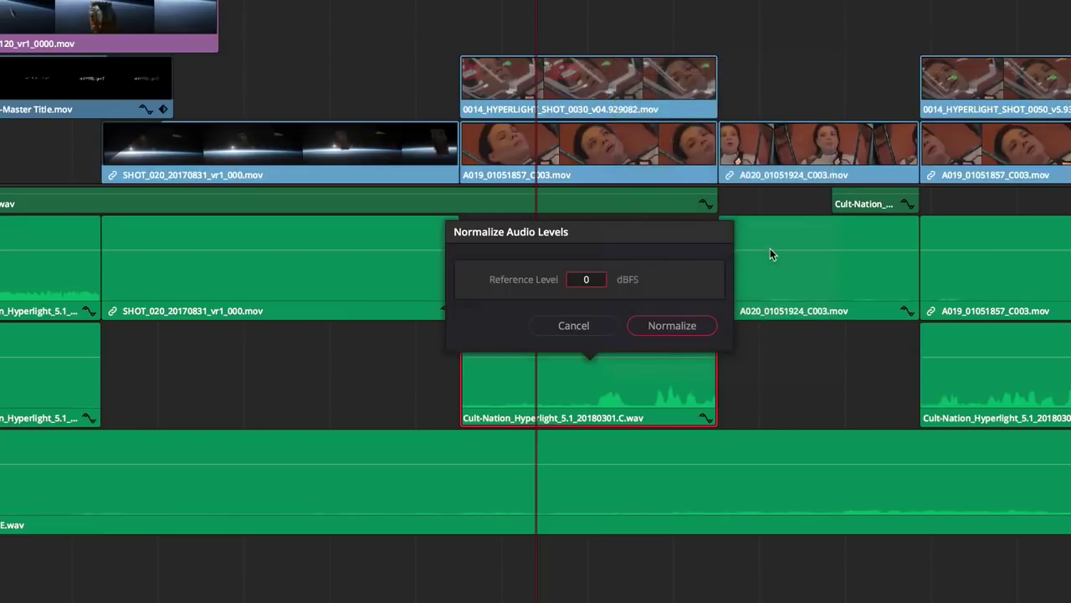
{"action": "key", "text": "Return"}
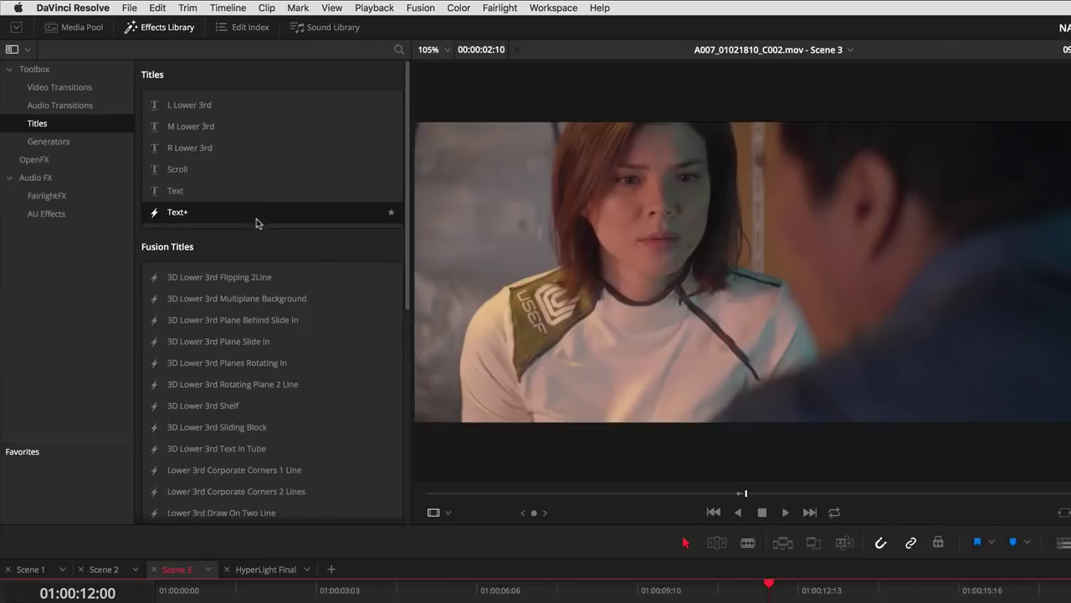
- Add the Lower 3rd Simple Underline title to track V2 and park the playhead on it
{"action": "left_click_drag", "start_coordinate": [406, 230], "coordinate": [381, 448]}
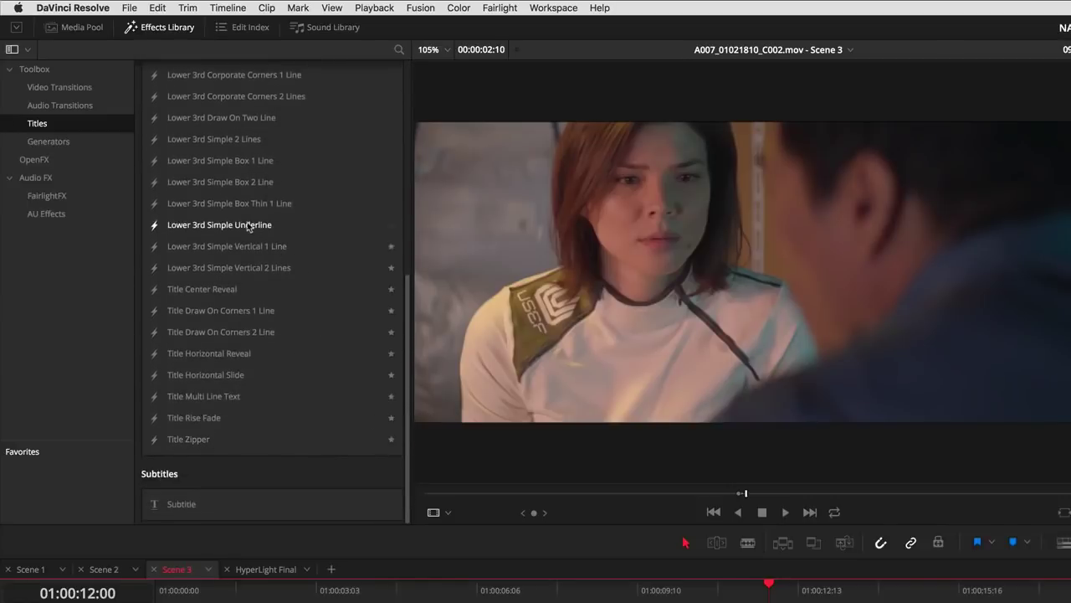
{"action": "left_click_drag", "start_coordinate": [219, 224], "coordinate": [787, 602]}
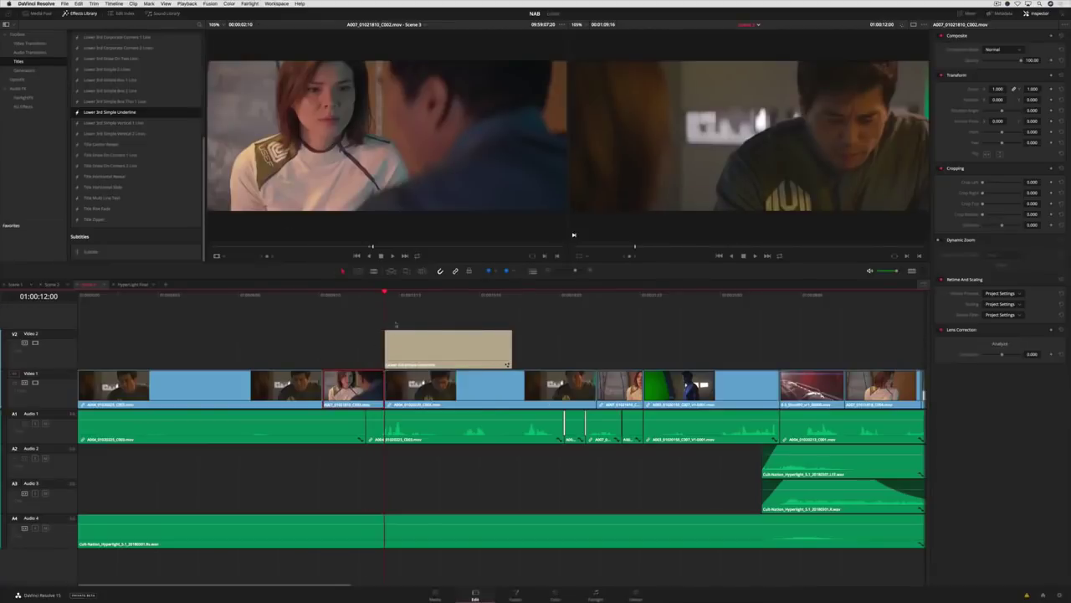
{"action": "left_click", "coordinate": [442, 298]}
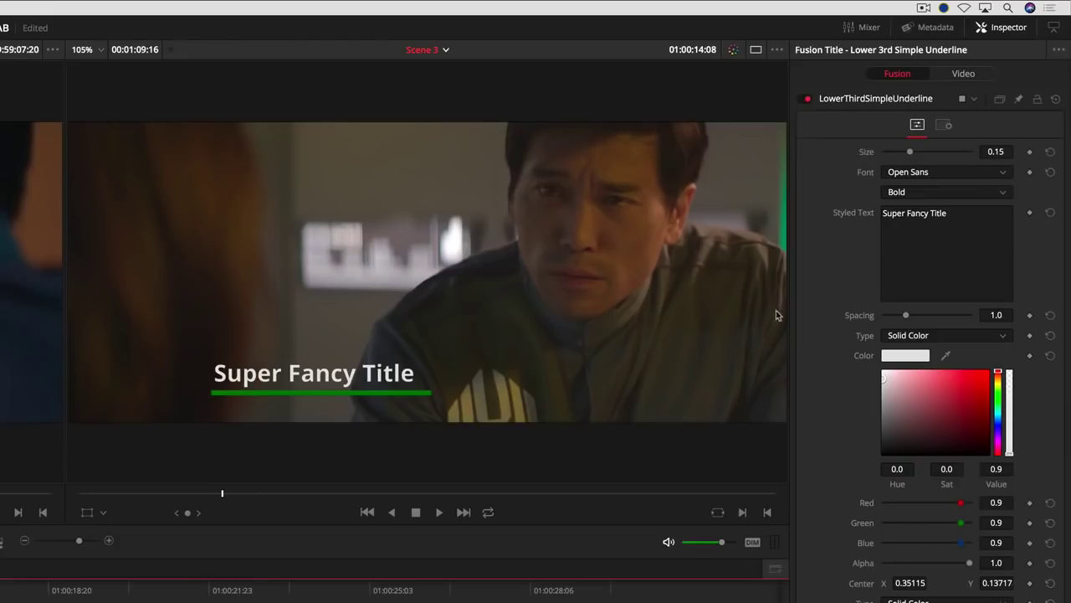
- Replace the title text with a person's name, make the underline yellow, and play it back
{"action": "left_click", "coordinate": [1002, 121]}
{"action": "key", "text": "super+a"}
{"action": "type", "text": "PETER SHINKODA"}
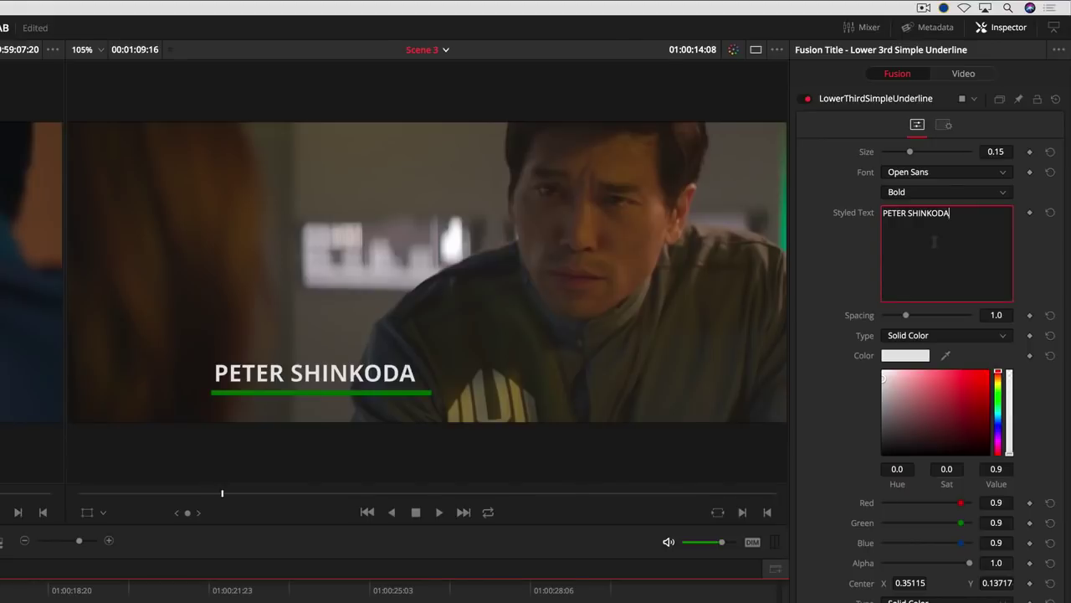
{"action": "mouse_move", "coordinate": [1029, 335]}
{"action": "left_mouse_down"}
{"action": "mouse_move", "coordinate": [1008, 328]}
{"action": "mouse_move", "coordinate": [1024, 326]}
{"action": "left_mouse_up"}
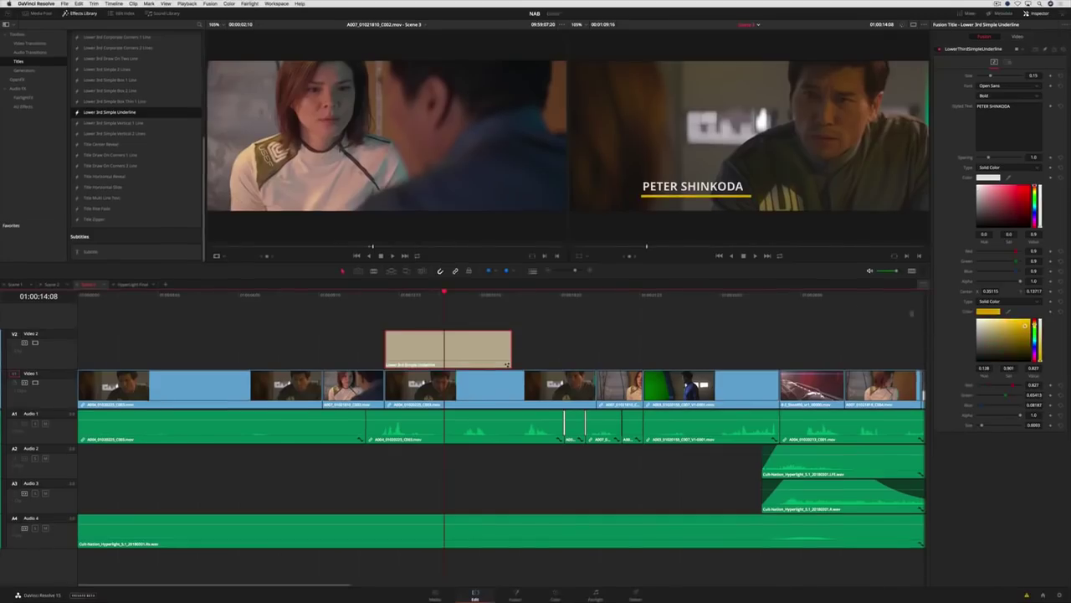
{"action": "key", "text": "space"}
{"action": "left_click", "coordinate": [385, 531]}
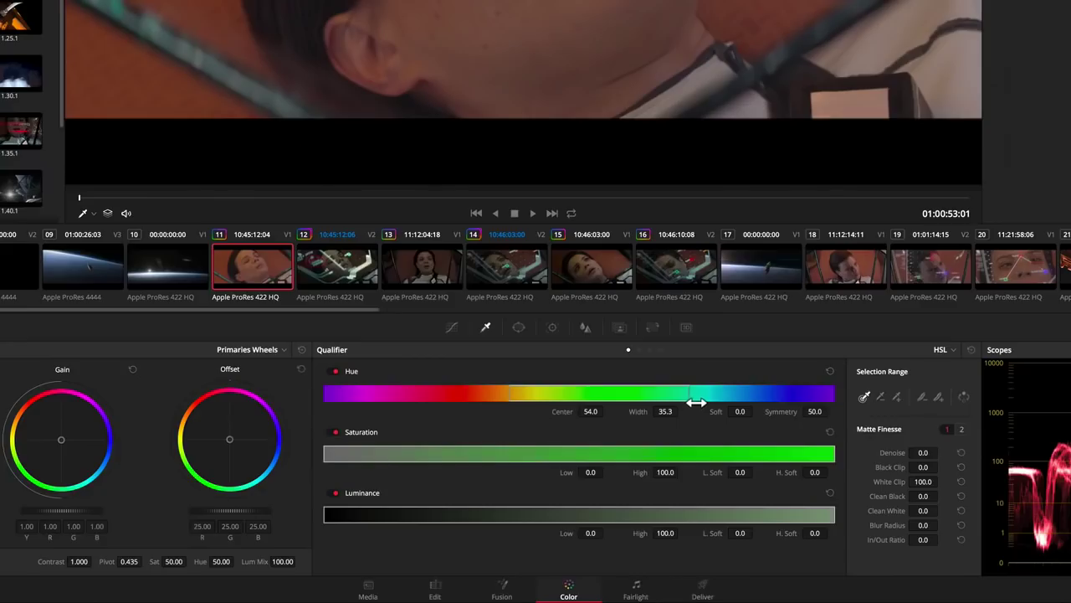
- Adjust the hue qualifier to center 45.7, width 38.1 and softness 9.6
{"action": "mouse_move", "coordinate": [631, 481]}
{"action": "left_mouse_down"}
{"action": "mouse_move", "coordinate": [649, 481]}
{"action": "mouse_move", "coordinate": [636, 484]}
{"action": "left_mouse_up"}
{"action": "mouse_move", "coordinate": [701, 402]}
{"action": "left_mouse_down"}
{"action": "mouse_move", "coordinate": [744, 407]}
{"action": "mouse_move", "coordinate": [721, 405]}
{"action": "left_mouse_up"}
{"action": "left_click_drag", "start_coordinate": [656, 393], "coordinate": [606, 391]}
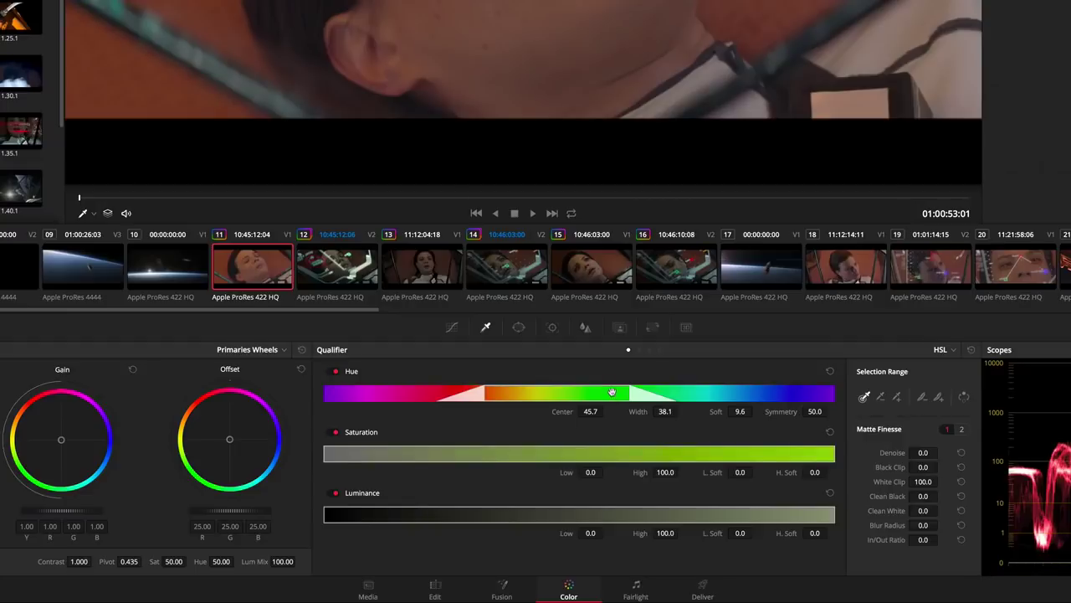
- Set the matte finesse morph Mode to Grow on page 2
{"action": "left_click", "coordinate": [962, 429]}
{"action": "left_click", "coordinate": [946, 452]}
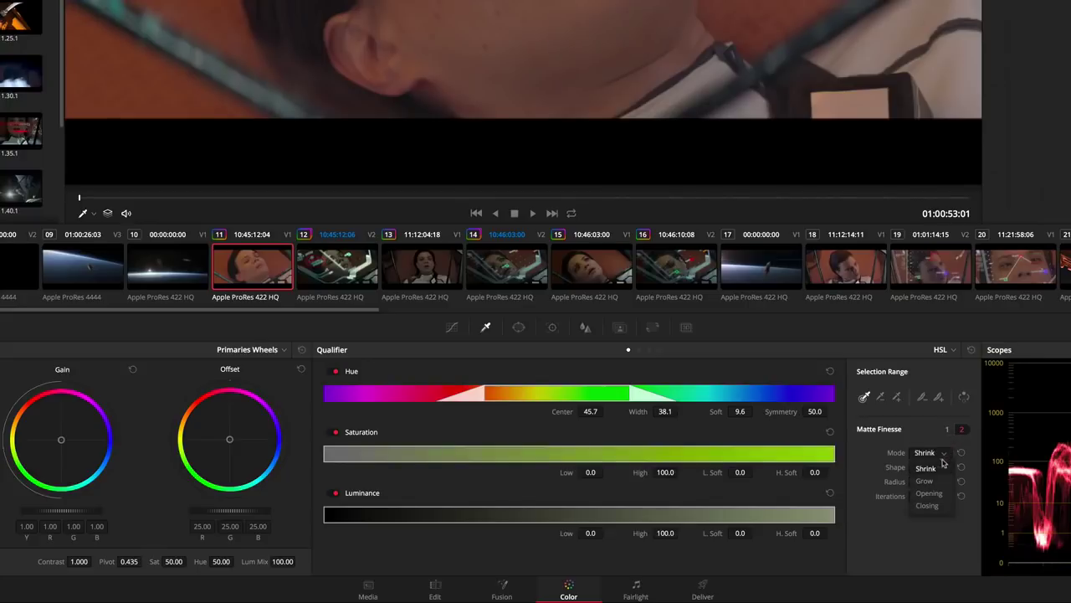
{"action": "left_click", "coordinate": [935, 482]}
{"action": "left_click", "coordinate": [942, 467]}
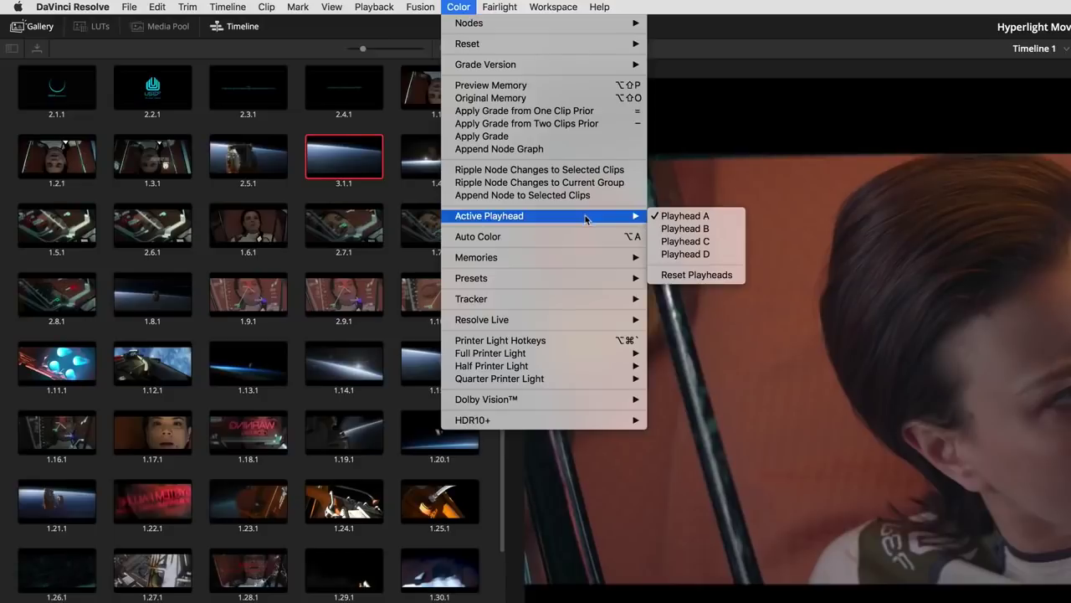
- Switch between playheads A and B on the color timeline, ending with playhead B active
{"action": "left_click", "coordinate": [685, 228]}
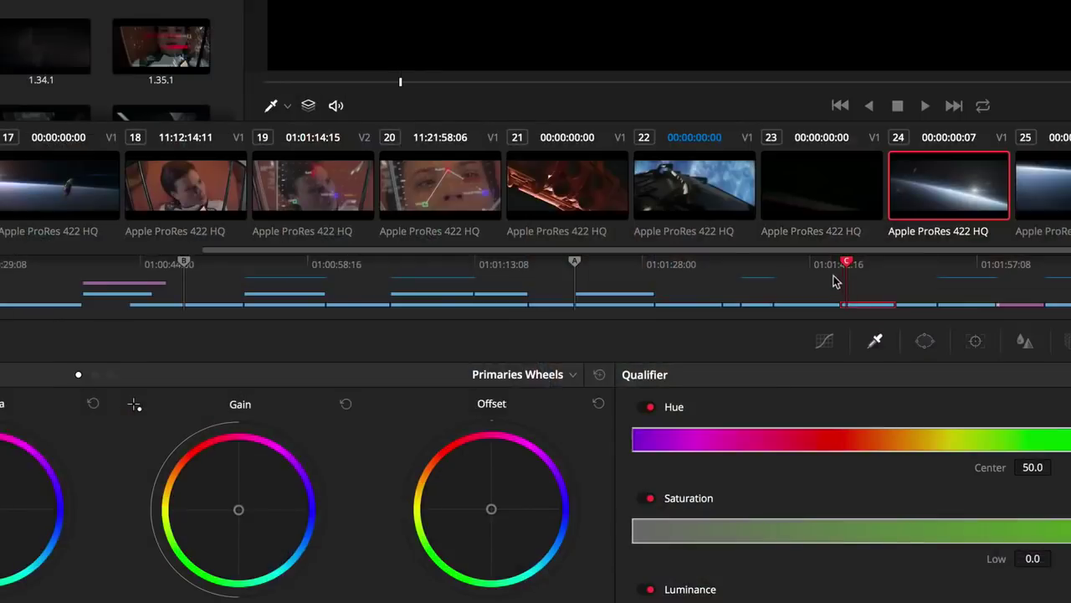
{"action": "left_click", "coordinate": [576, 263]}
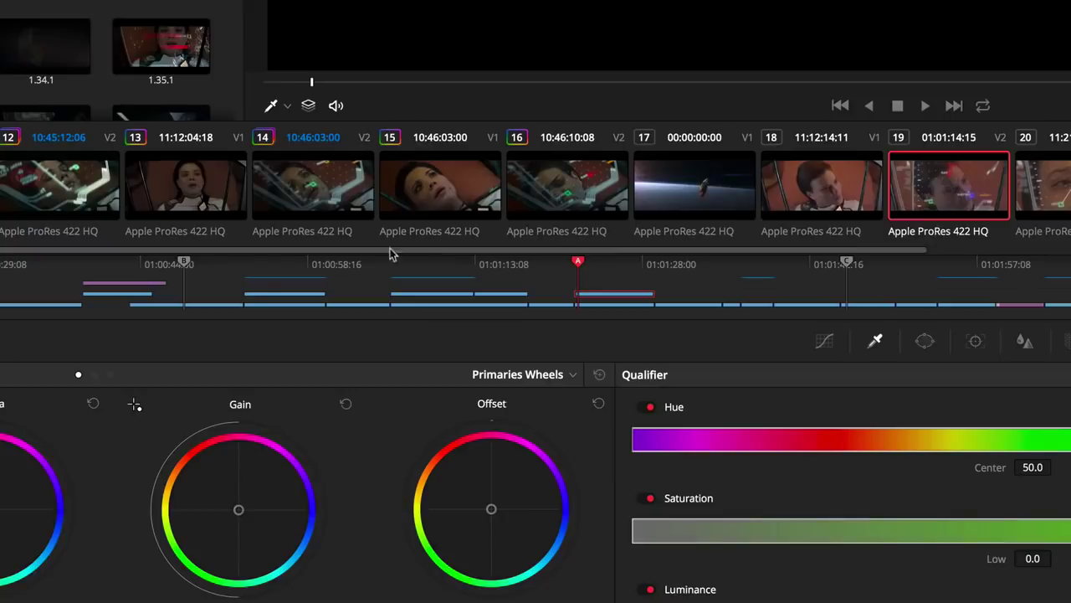
{"action": "left_click", "coordinate": [186, 263]}
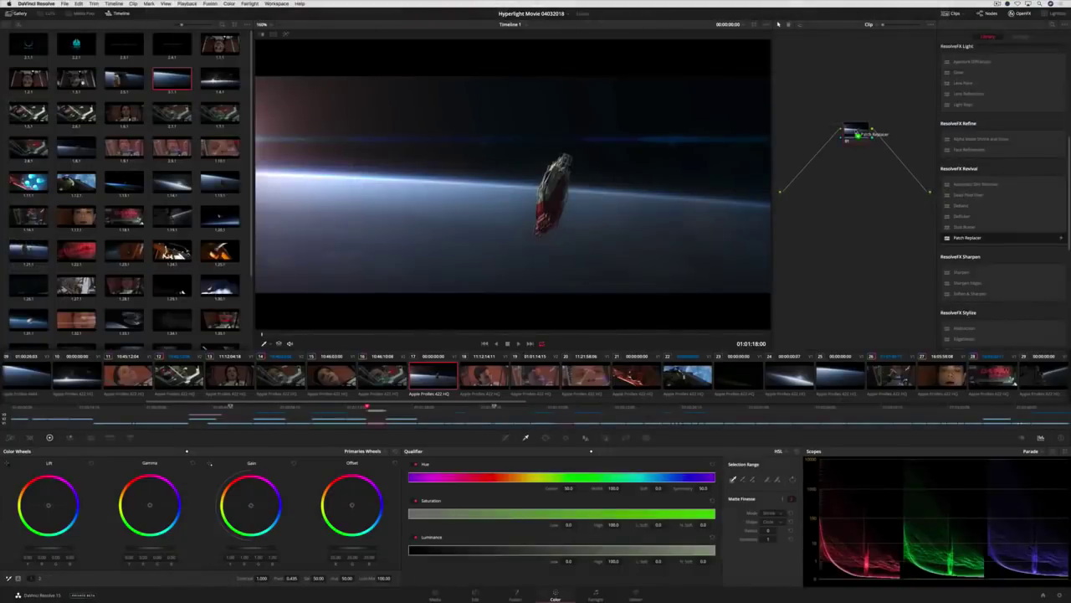
- Apply Patch Replacer to copy the ship to its right, track it across the shot, and play
{"action": "left_click_drag", "start_coordinate": [857, 134], "coordinate": [857, 133]}
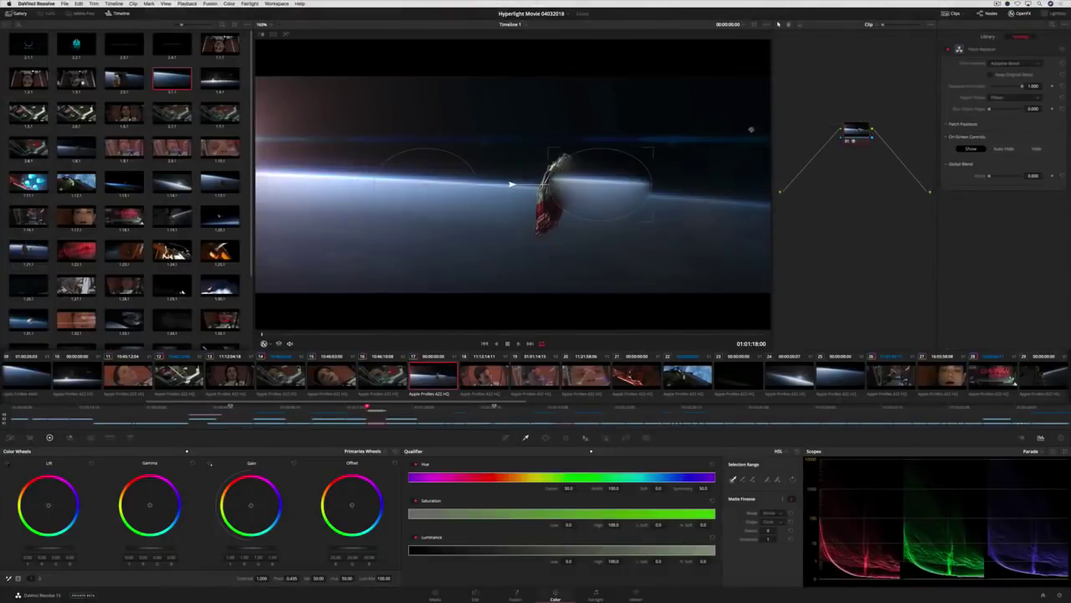
{"action": "left_click_drag", "start_coordinate": [653, 149], "coordinate": [644, 115]}
{"action": "left_click_drag", "start_coordinate": [607, 175], "coordinate": [679, 198]}
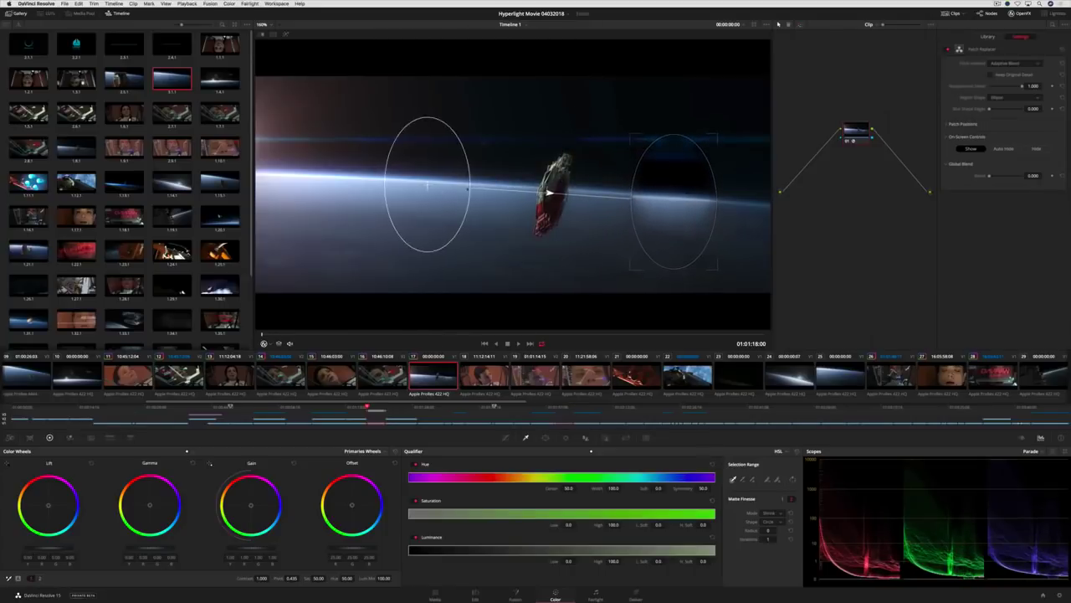
{"action": "left_click_drag", "start_coordinate": [425, 184], "coordinate": [550, 192]}
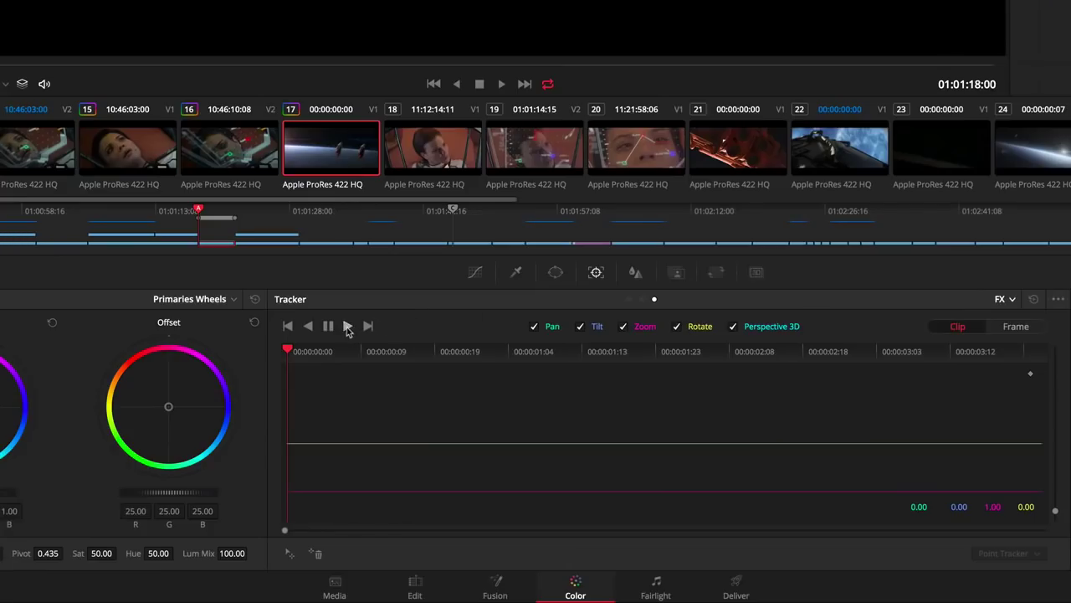
{"action": "left_click", "coordinate": [441, 465]}
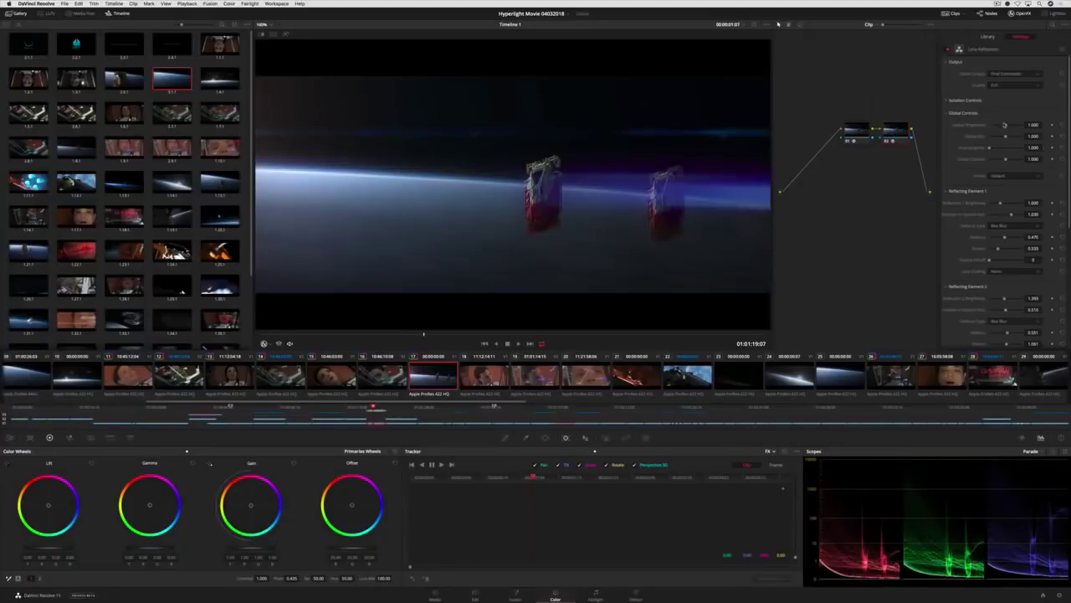
{"action": "key", "text": "space"}
- Choose the Netflix HD delivery preset
{"action": "left_click", "coordinate": [893, 132]}
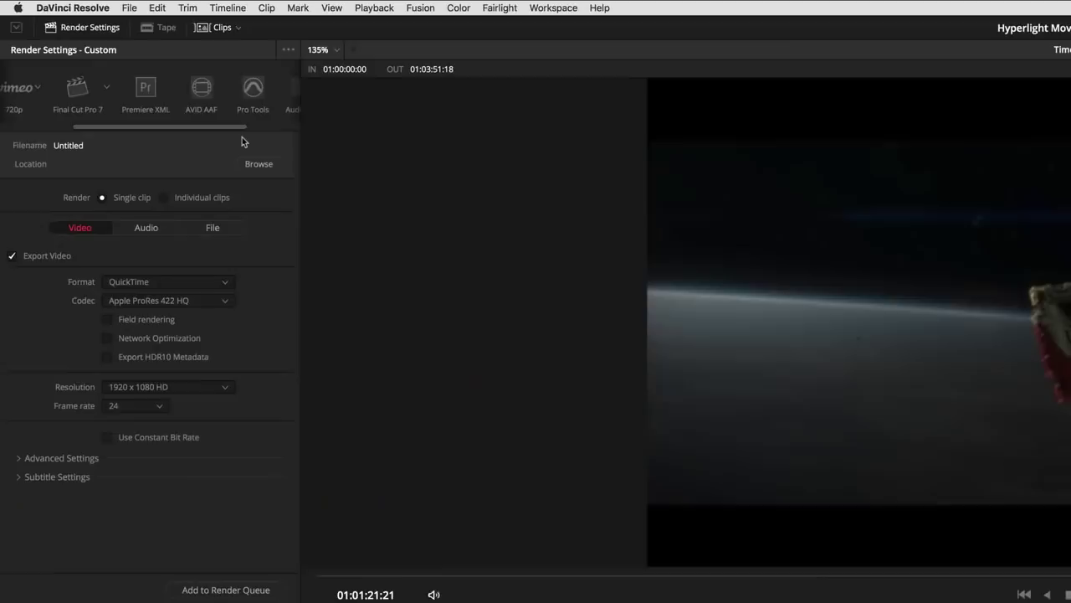
{"action": "scroll", "coordinate": [242, 136], "scroll_direction": "right", "scroll_amount": 5}
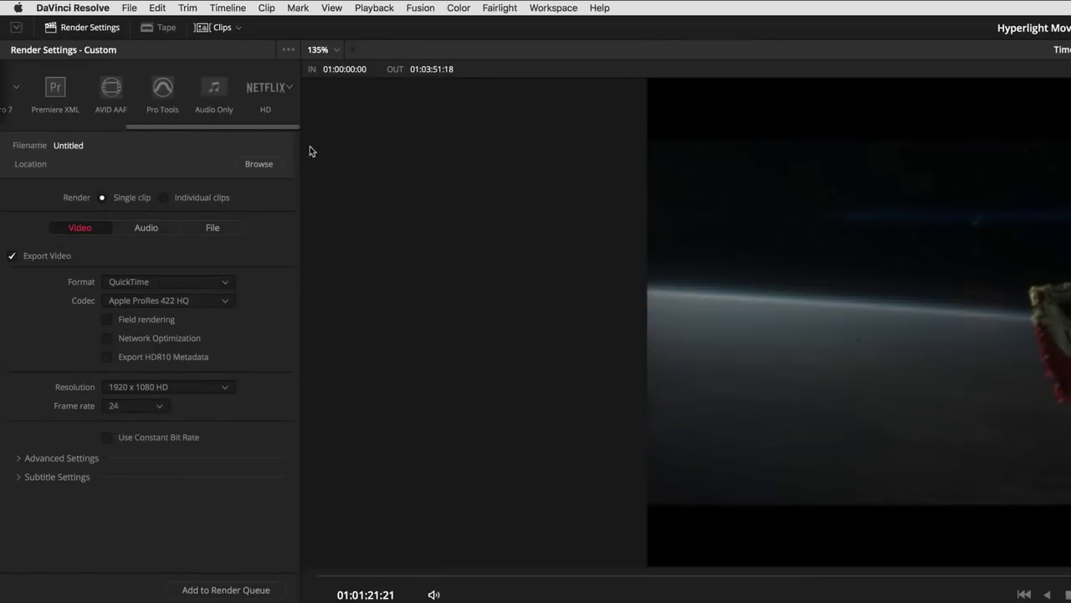
{"action": "left_click", "coordinate": [273, 90]}
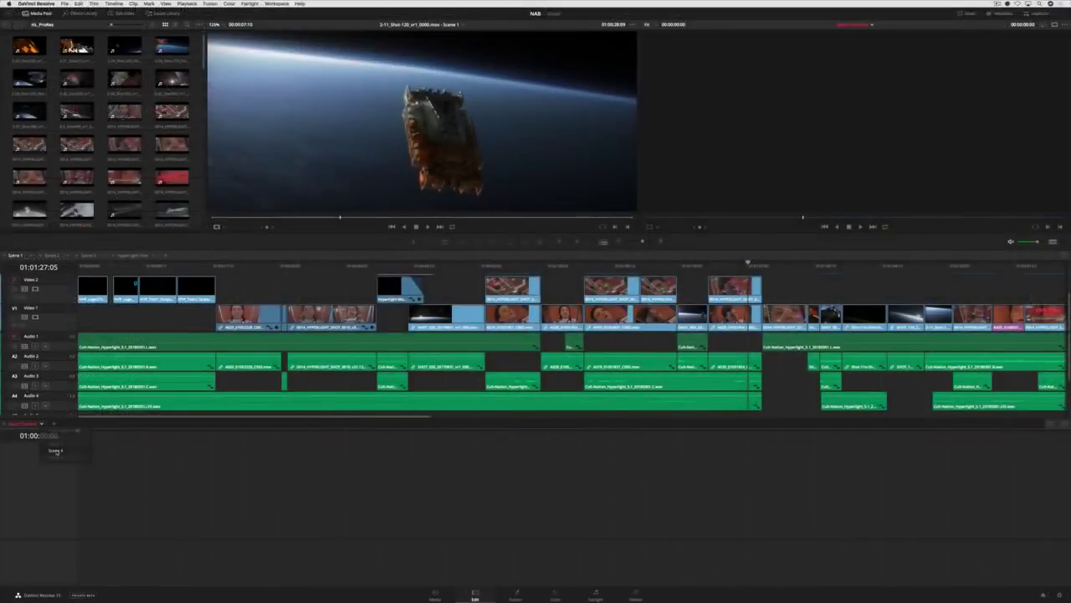
- Drag the Scene 4 timeline into the stacked timeline panel below the main one
{"action": "left_click_drag", "start_coordinate": [55, 450], "coordinate": [86, 461]}
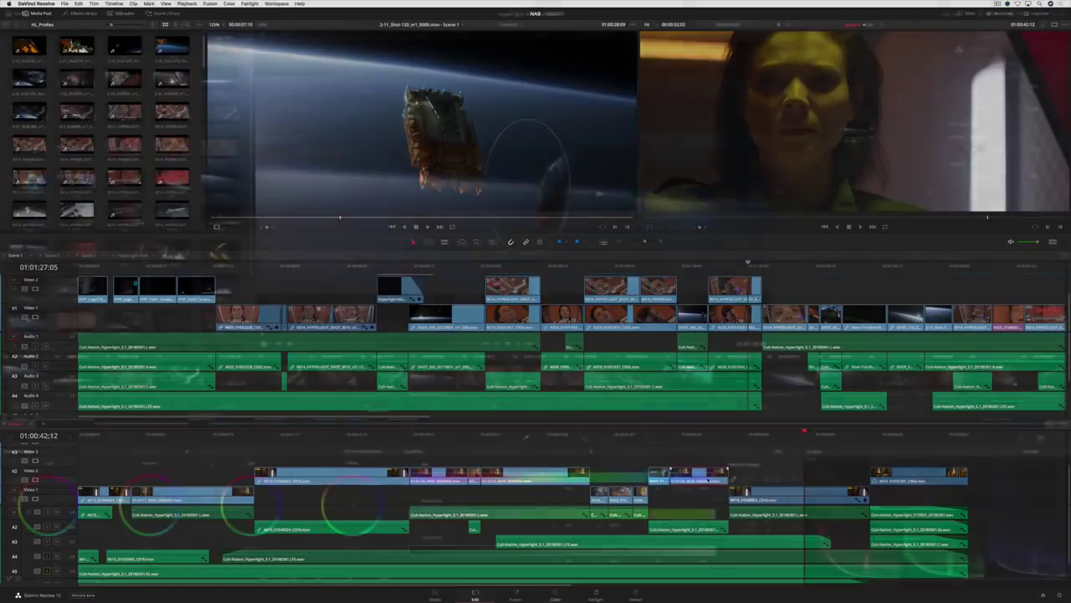